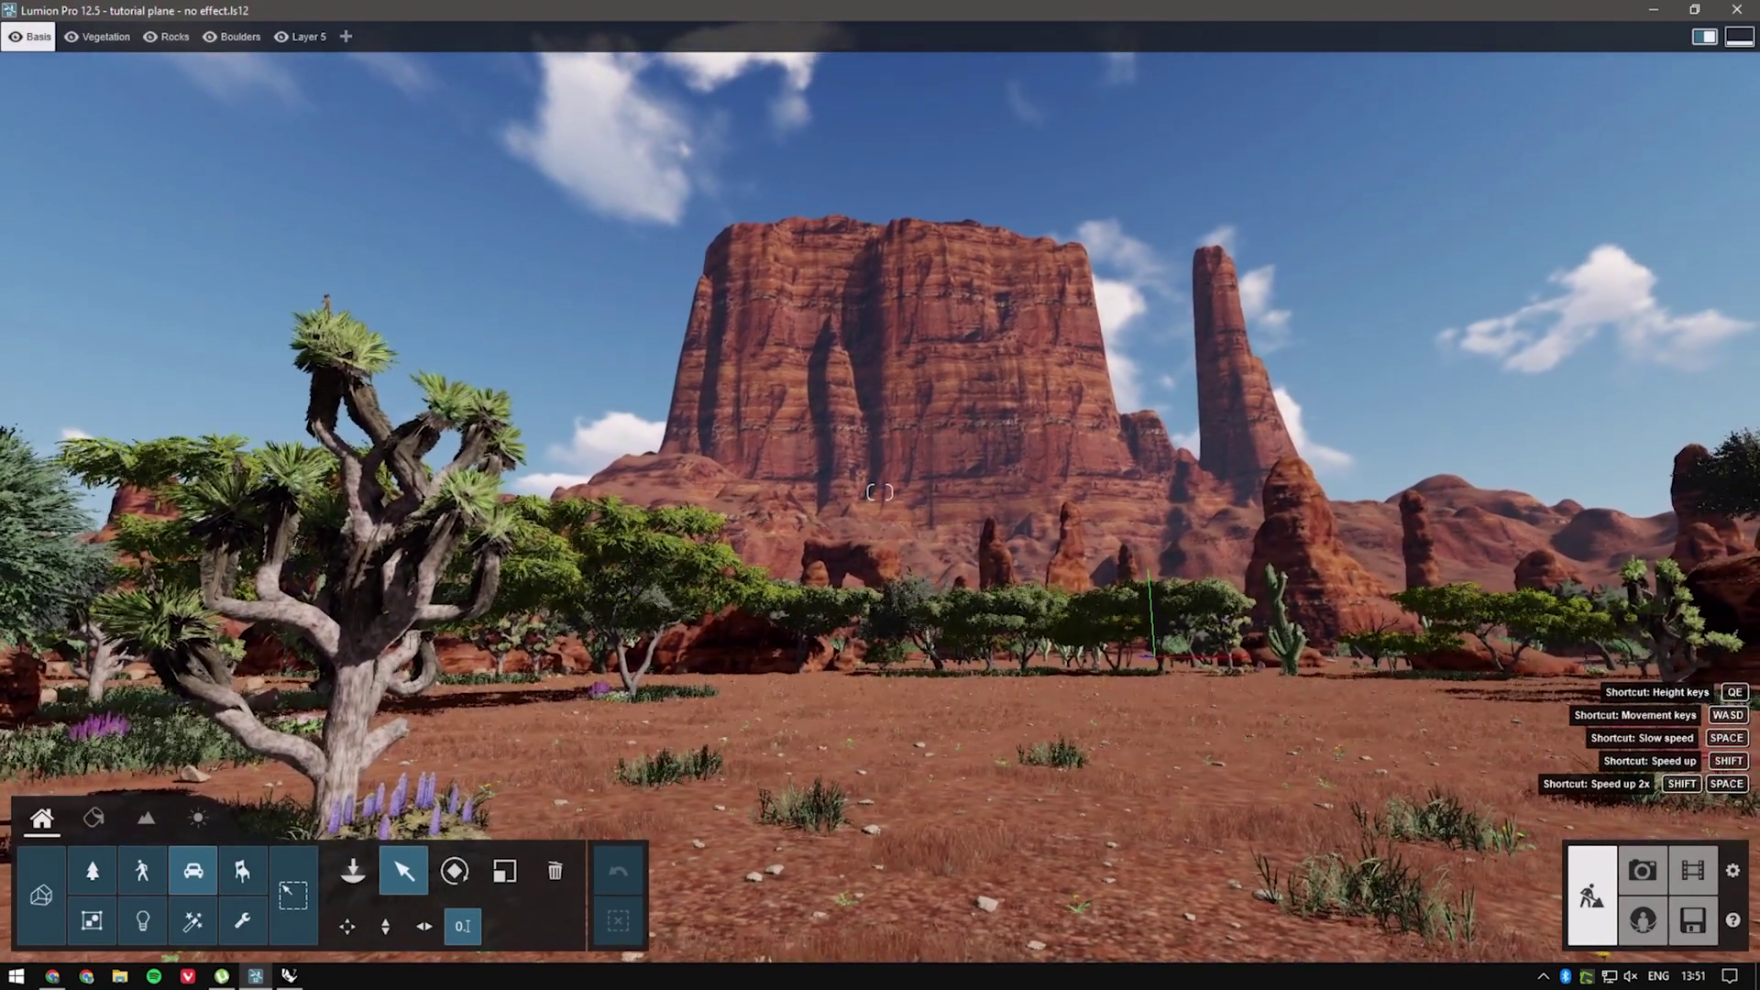
Place the Aircraft 002 Flying model from the air transport library on the open desert ground.
right_drag(1159, 750, 1166, 750)
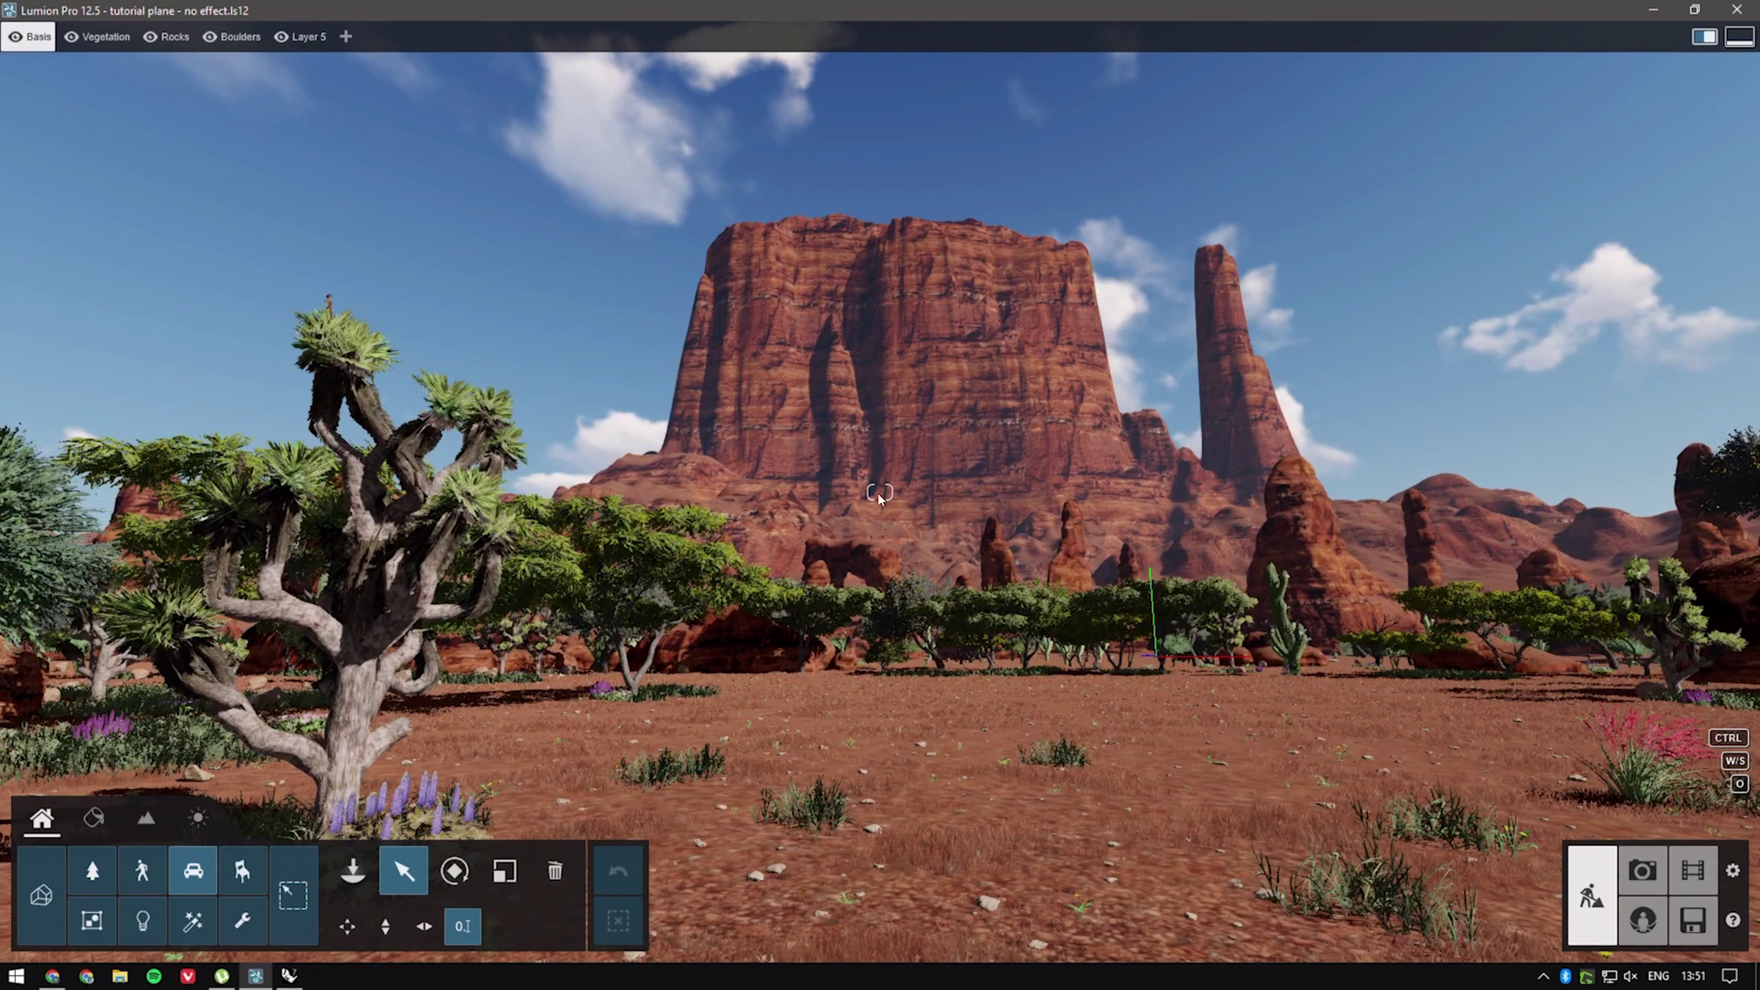
right_drag(1026, 579, 1557, 339)
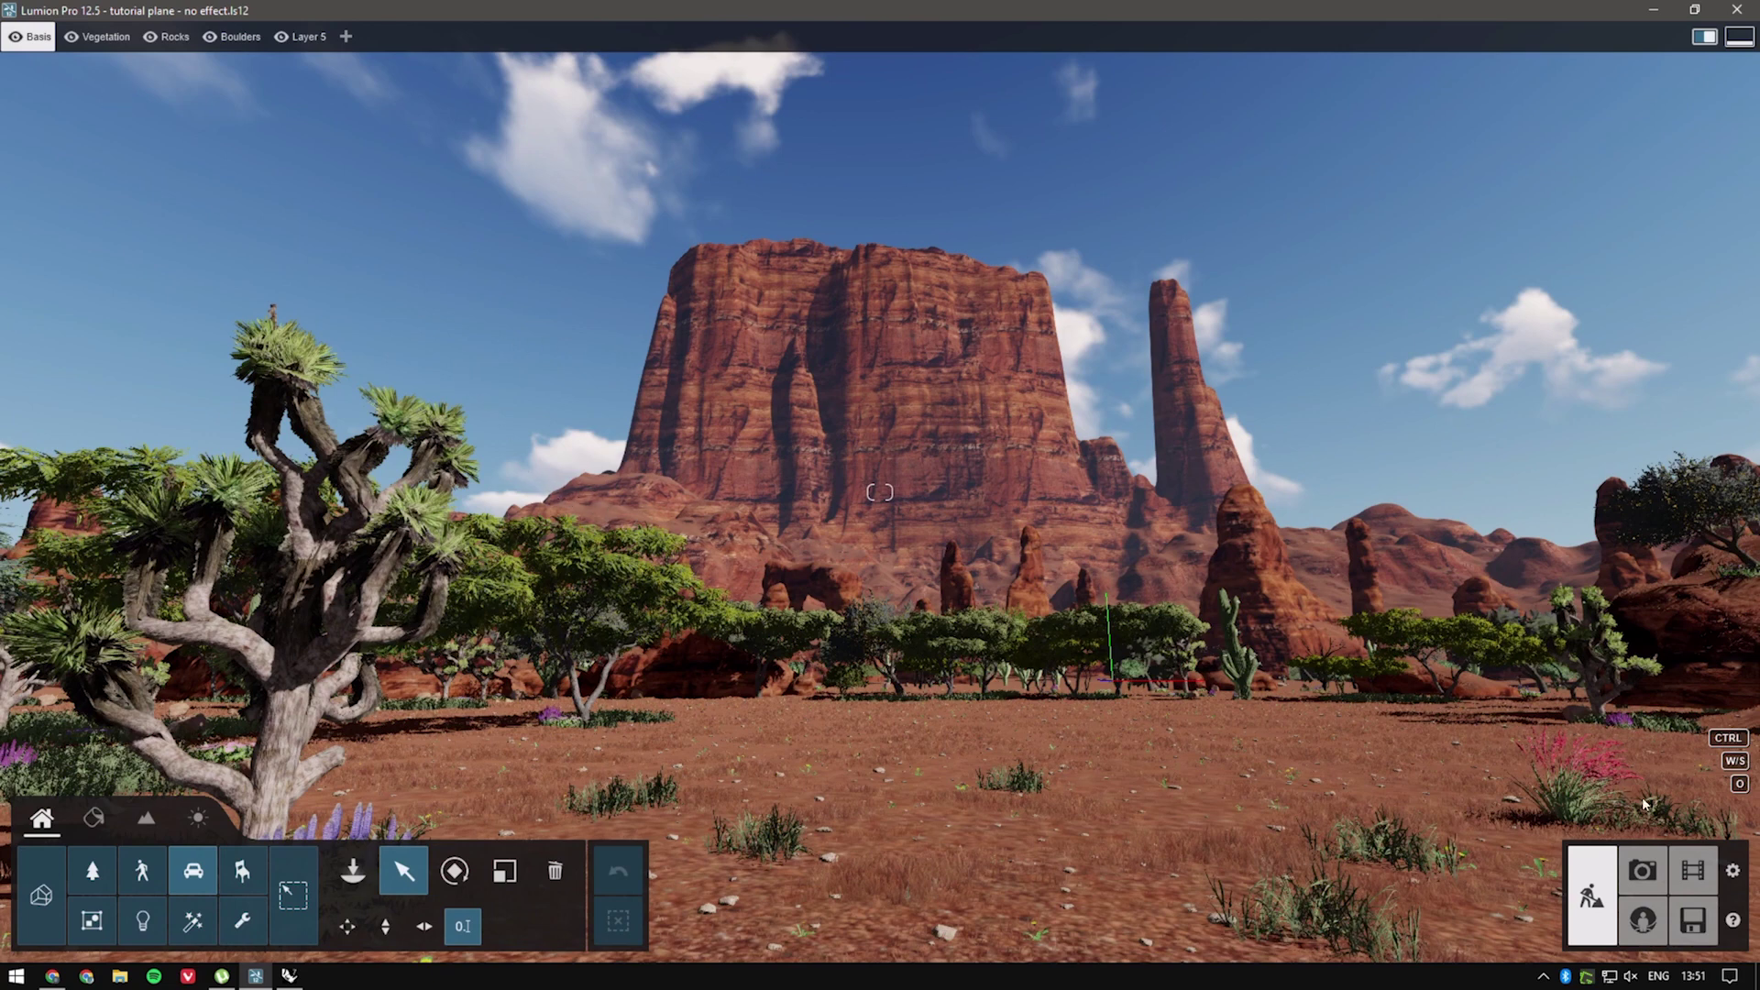
right_drag(988, 838, 1252, 695)
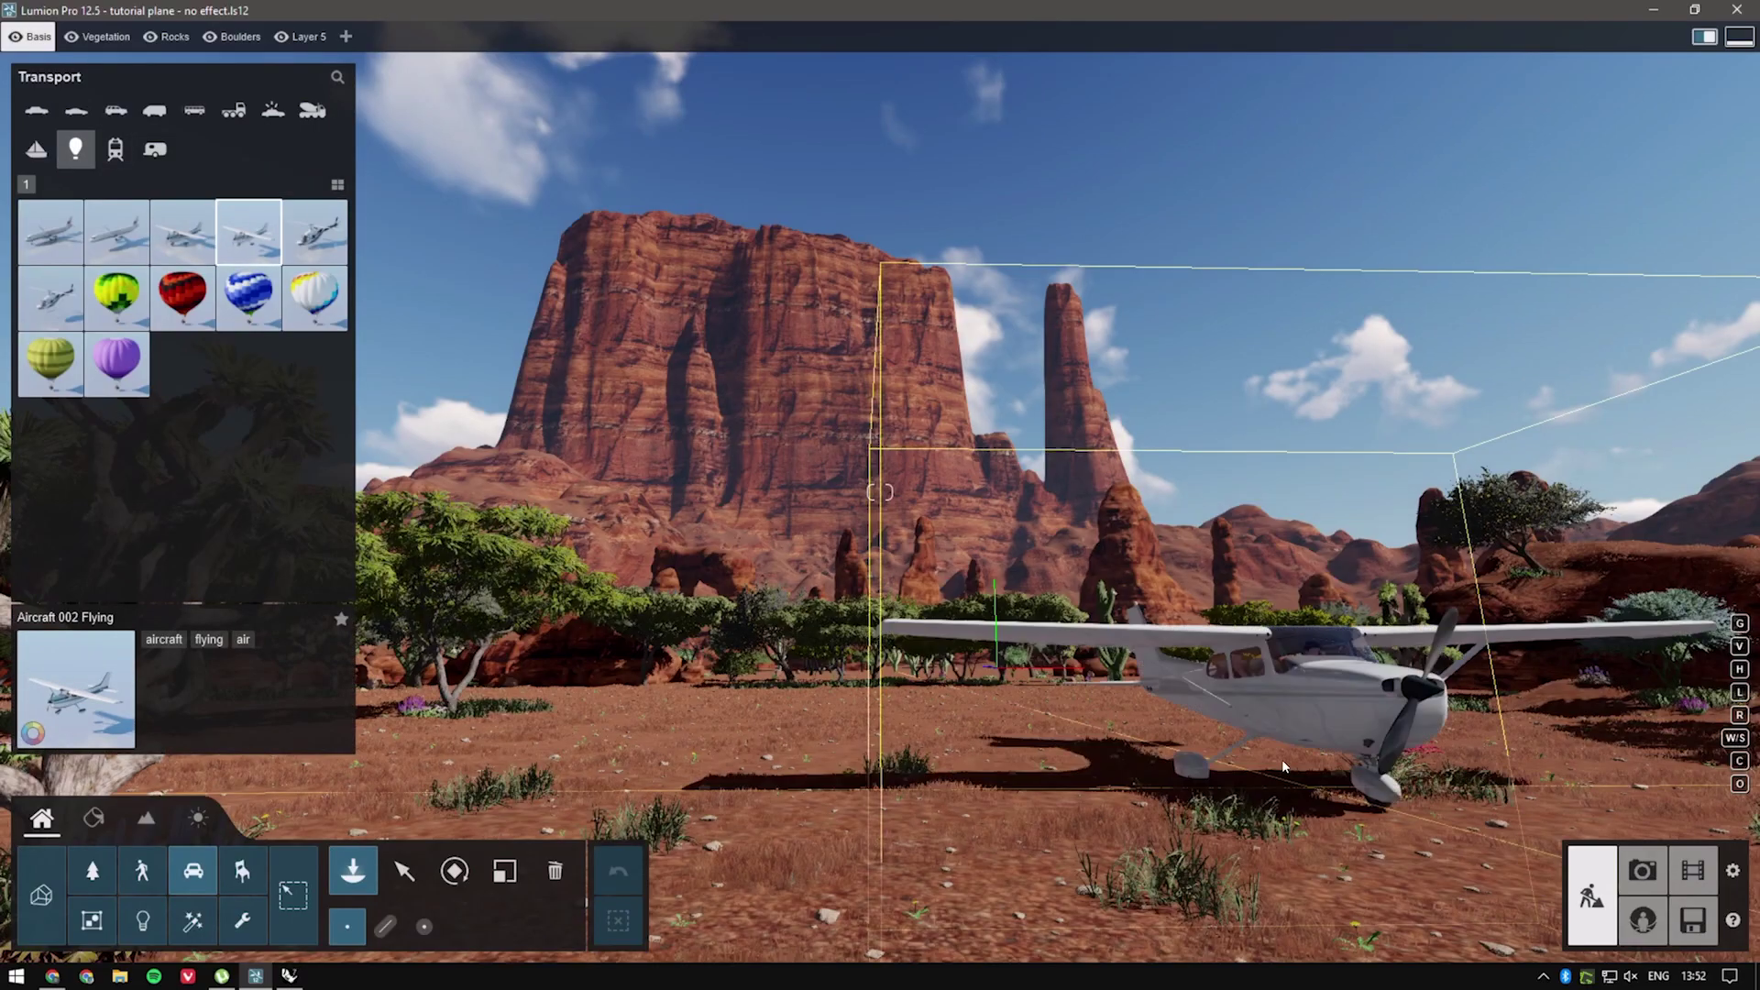
click(1287, 759)
Change the placed aircraft's color to a blue-violet.
click(1562, 206)
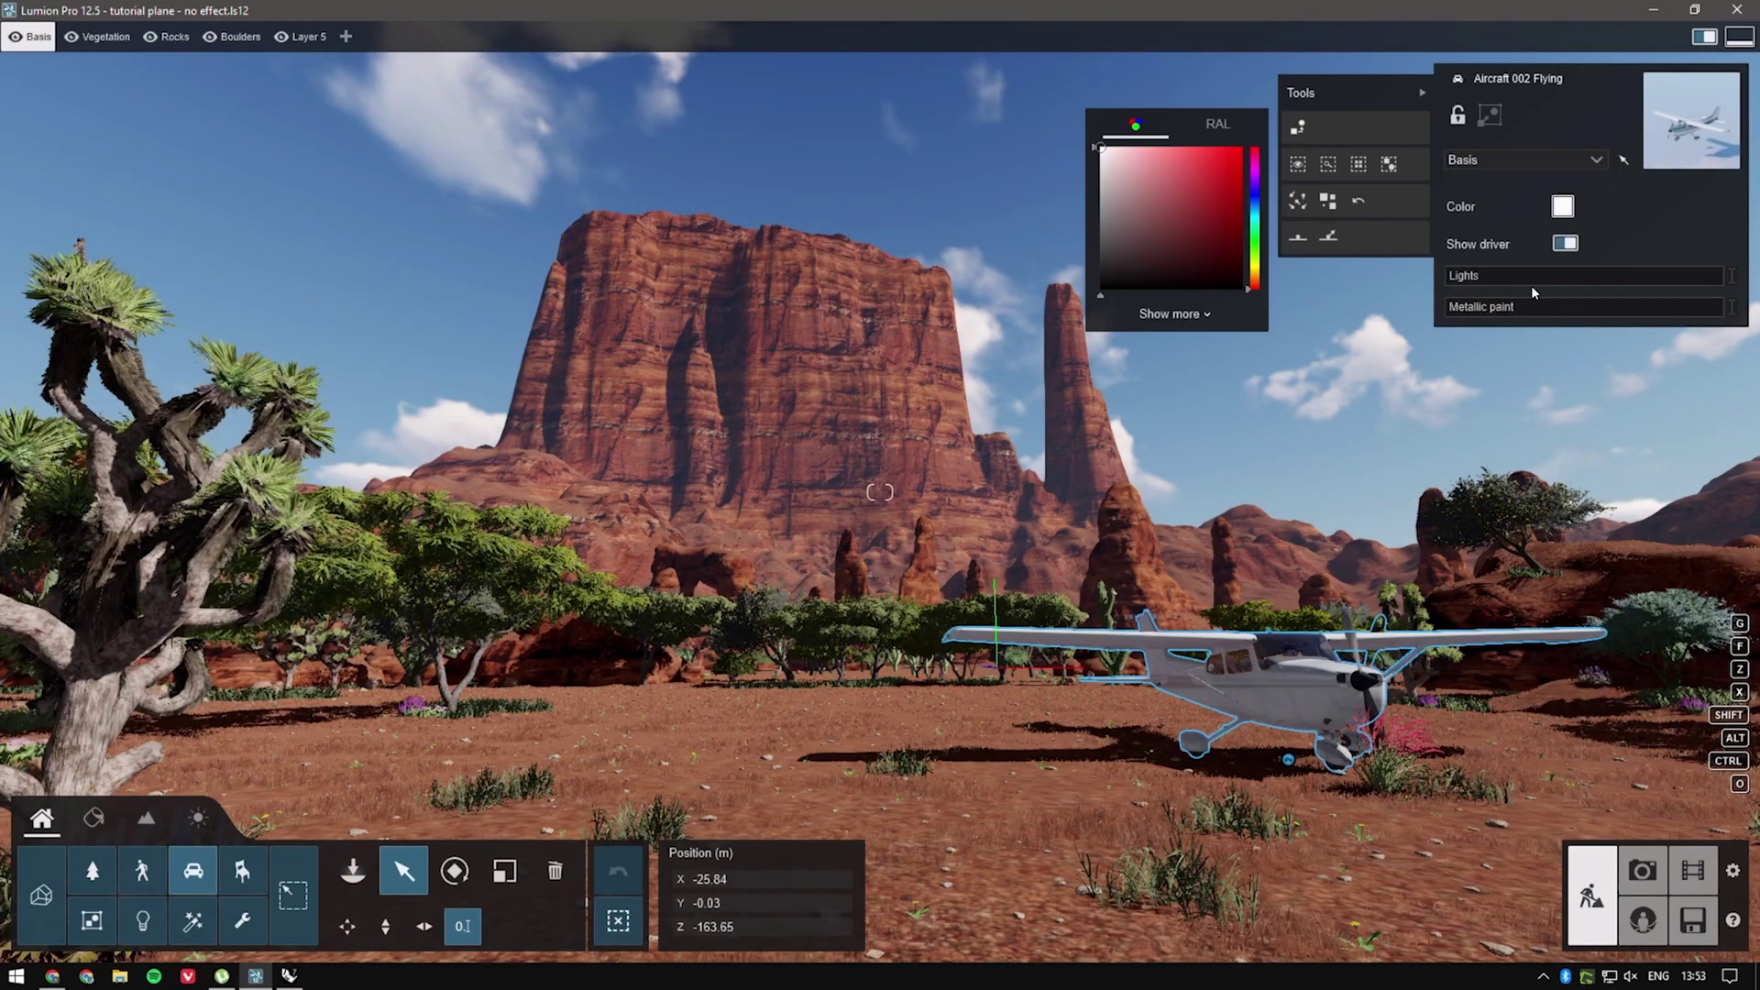
click(1254, 190)
click(1180, 162)
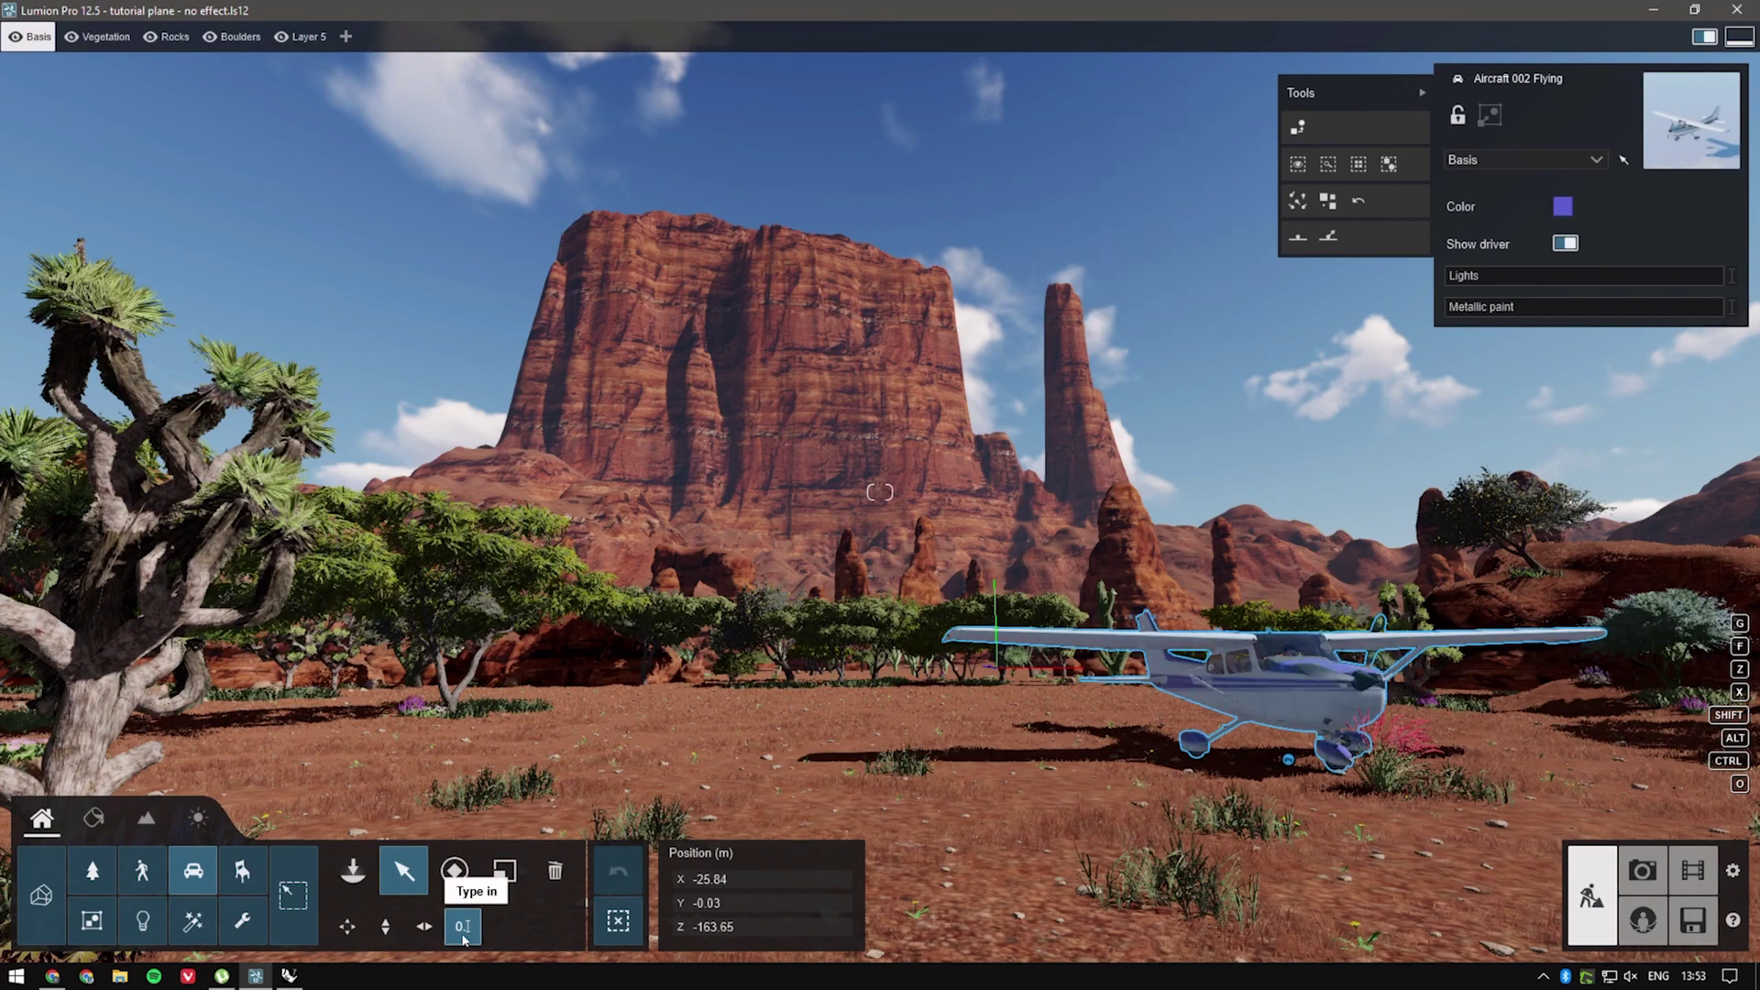
Position the aircraft at X 380, Y 250, Z 350 and adjust its heading.
click(776, 879)
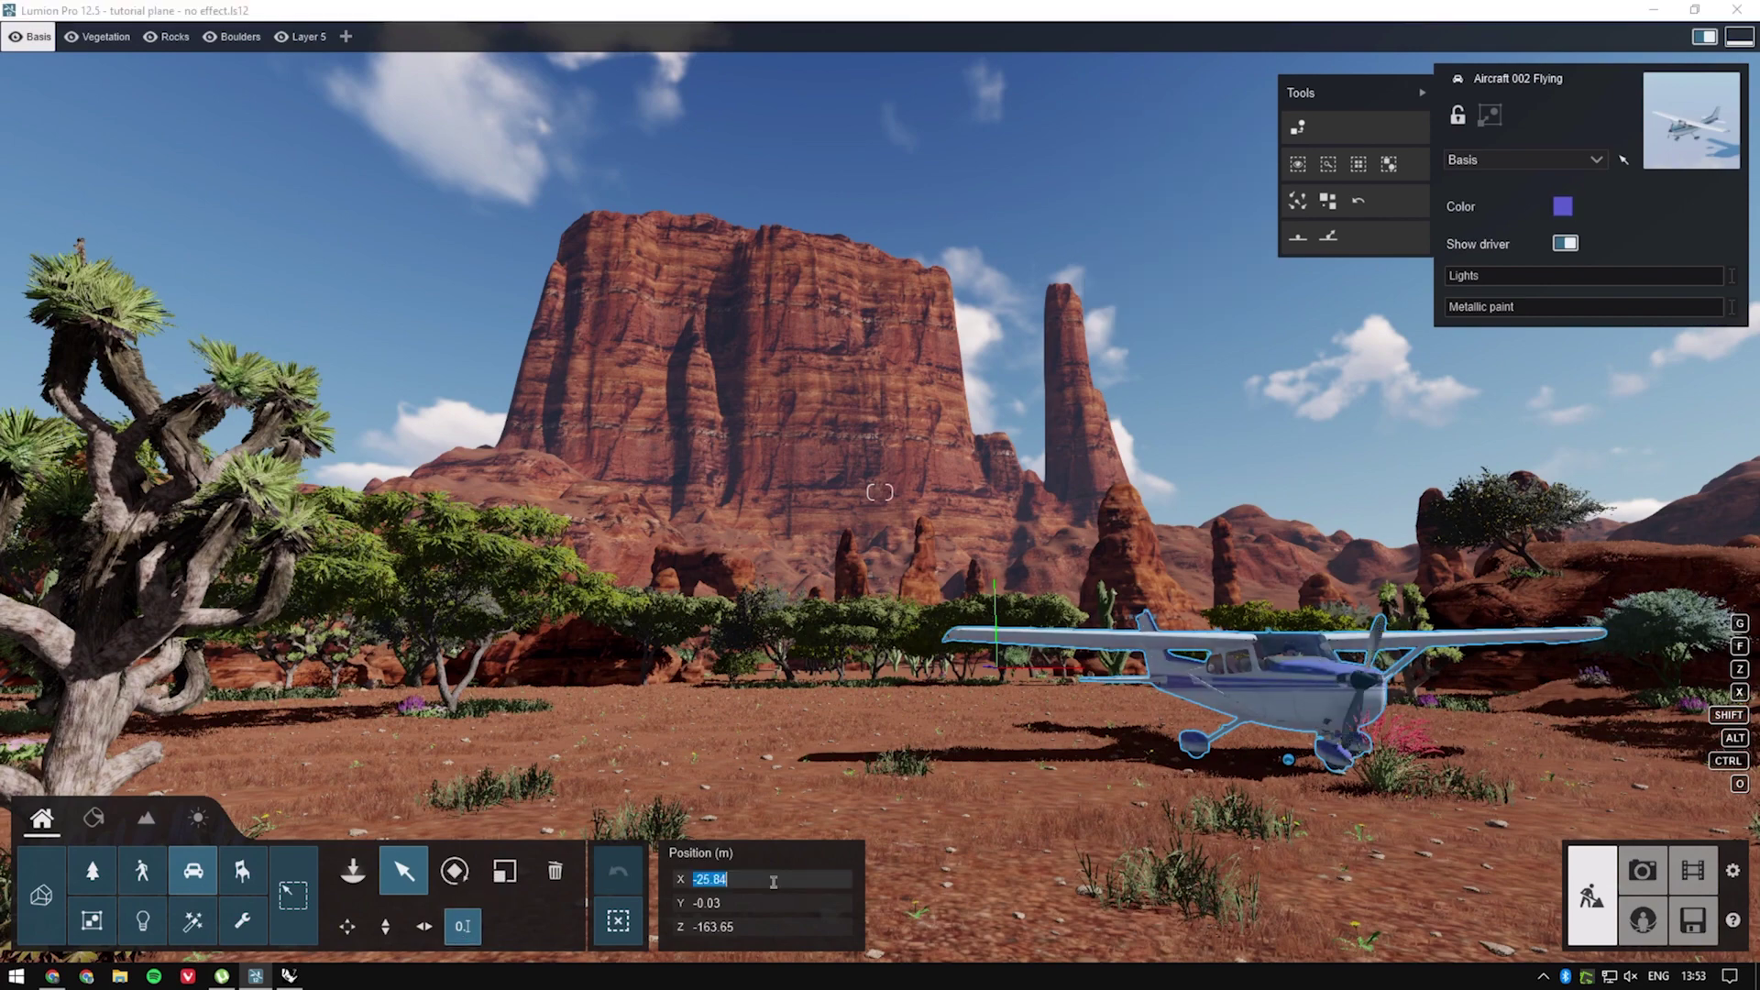
text(380)
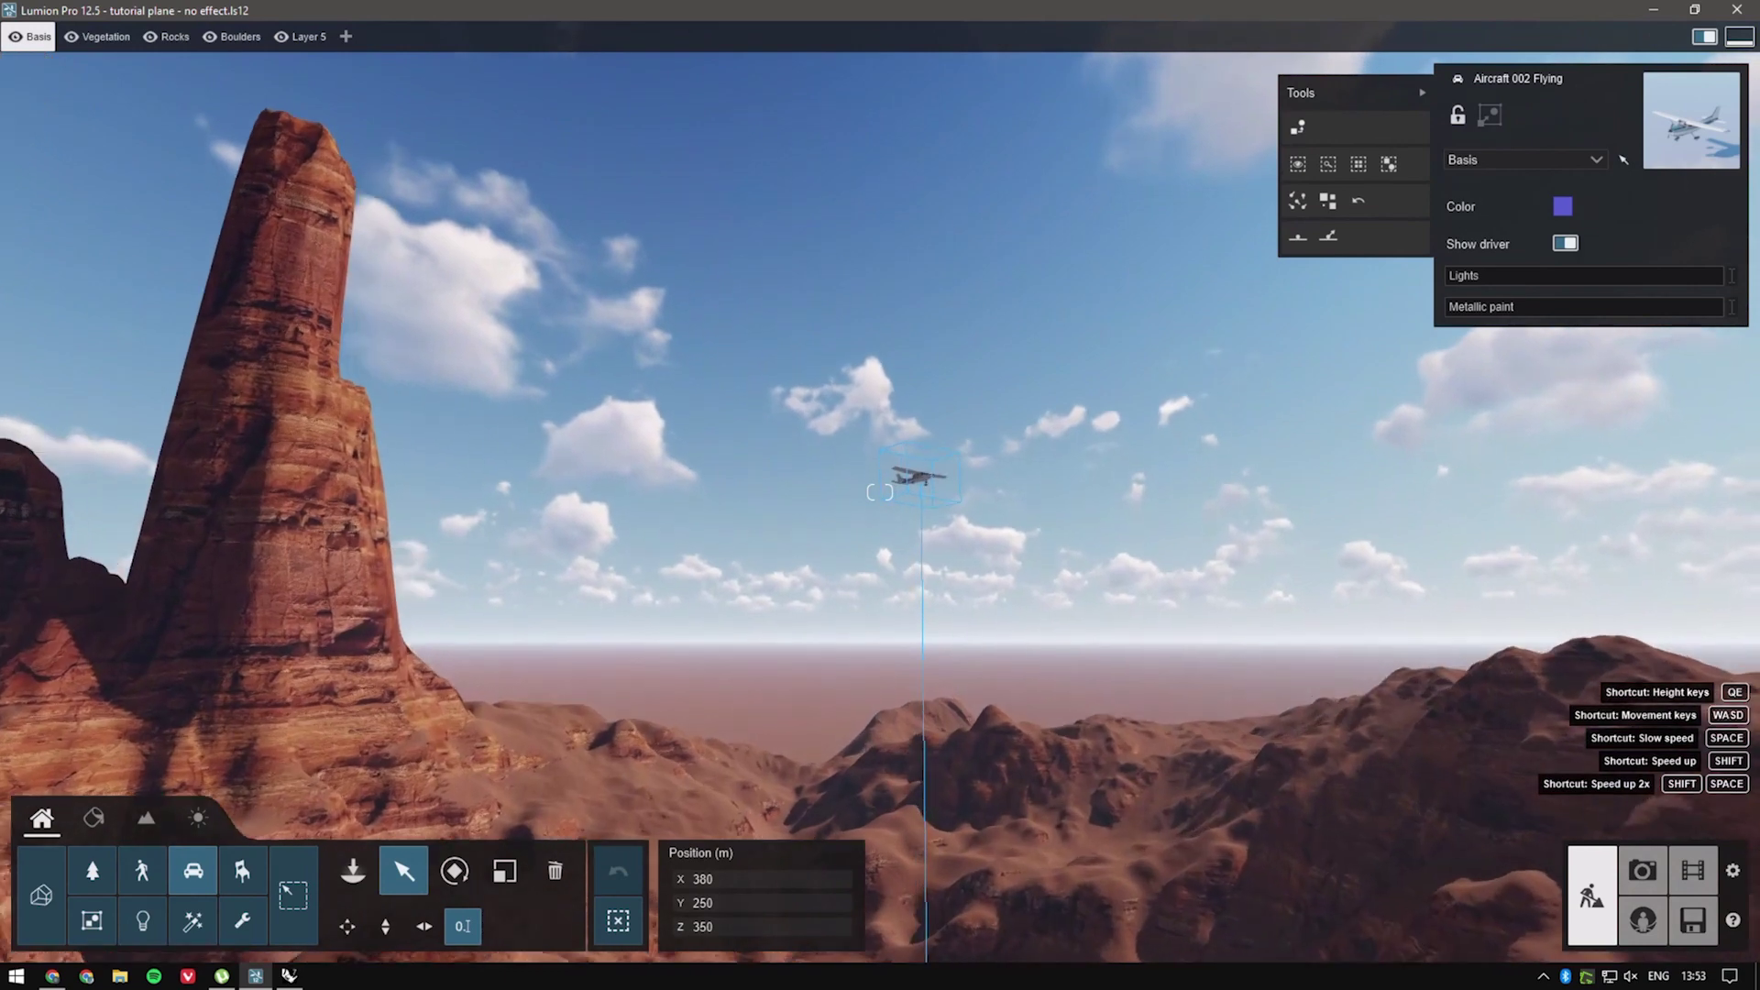
key(w)
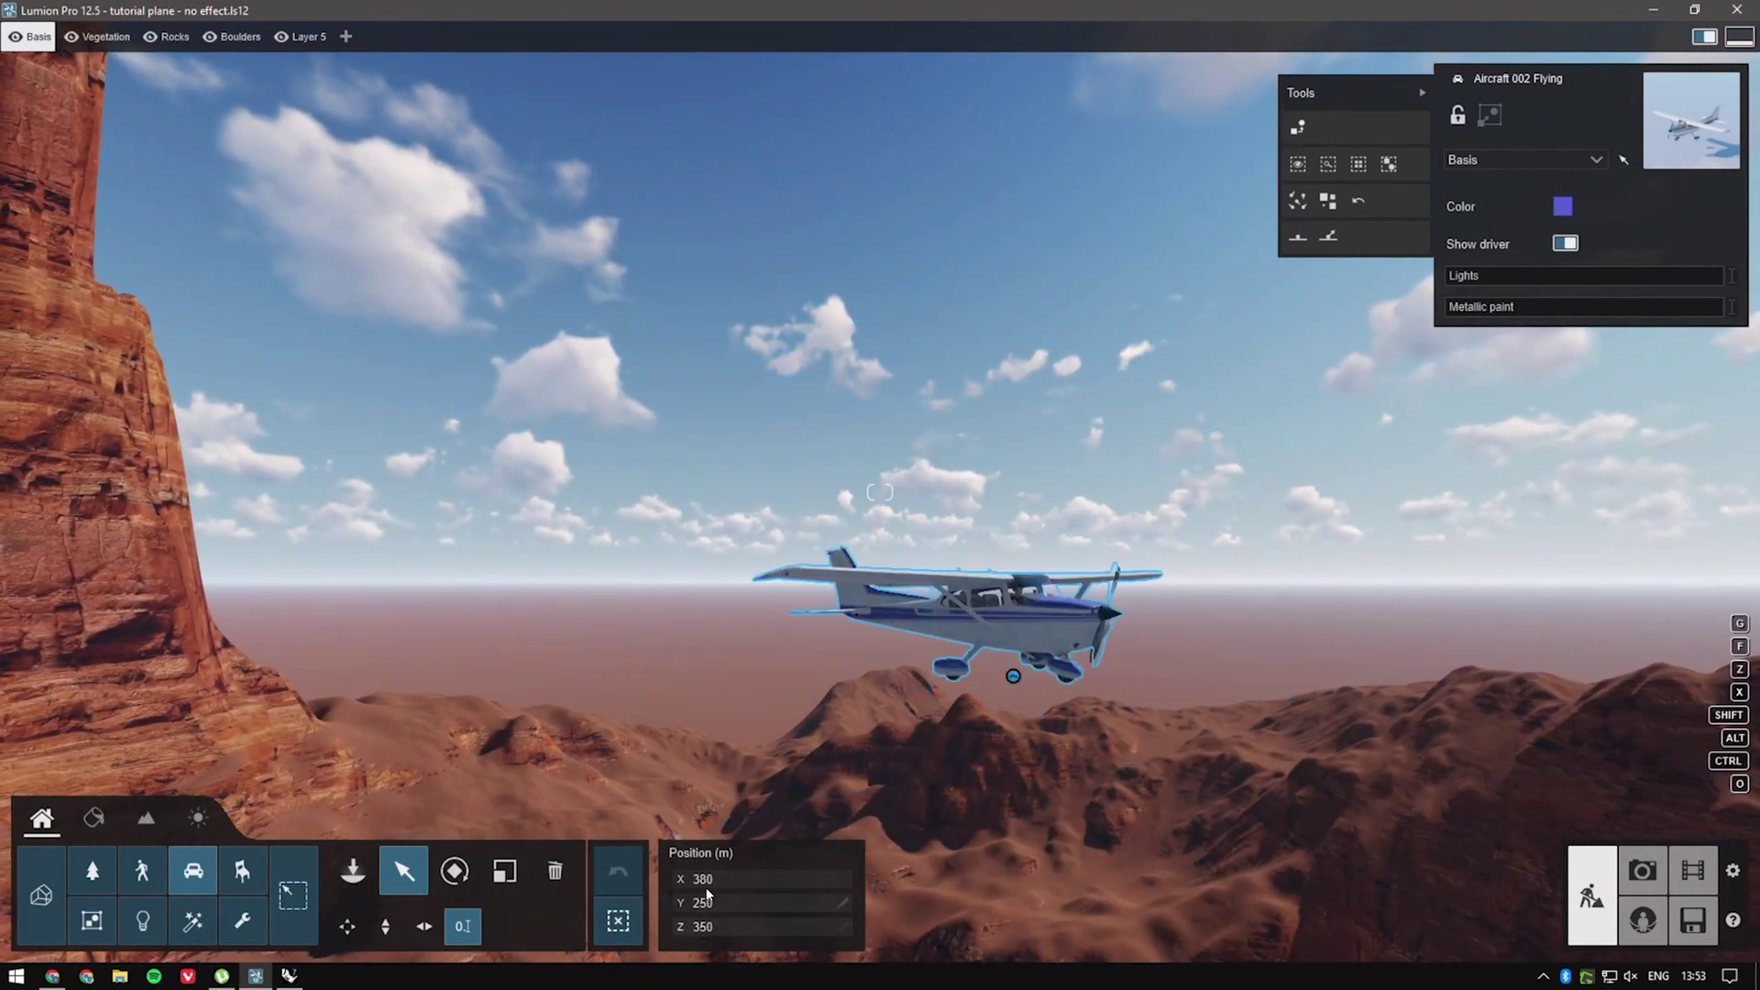
click(455, 870)
drag(730, 886, 774, 885)
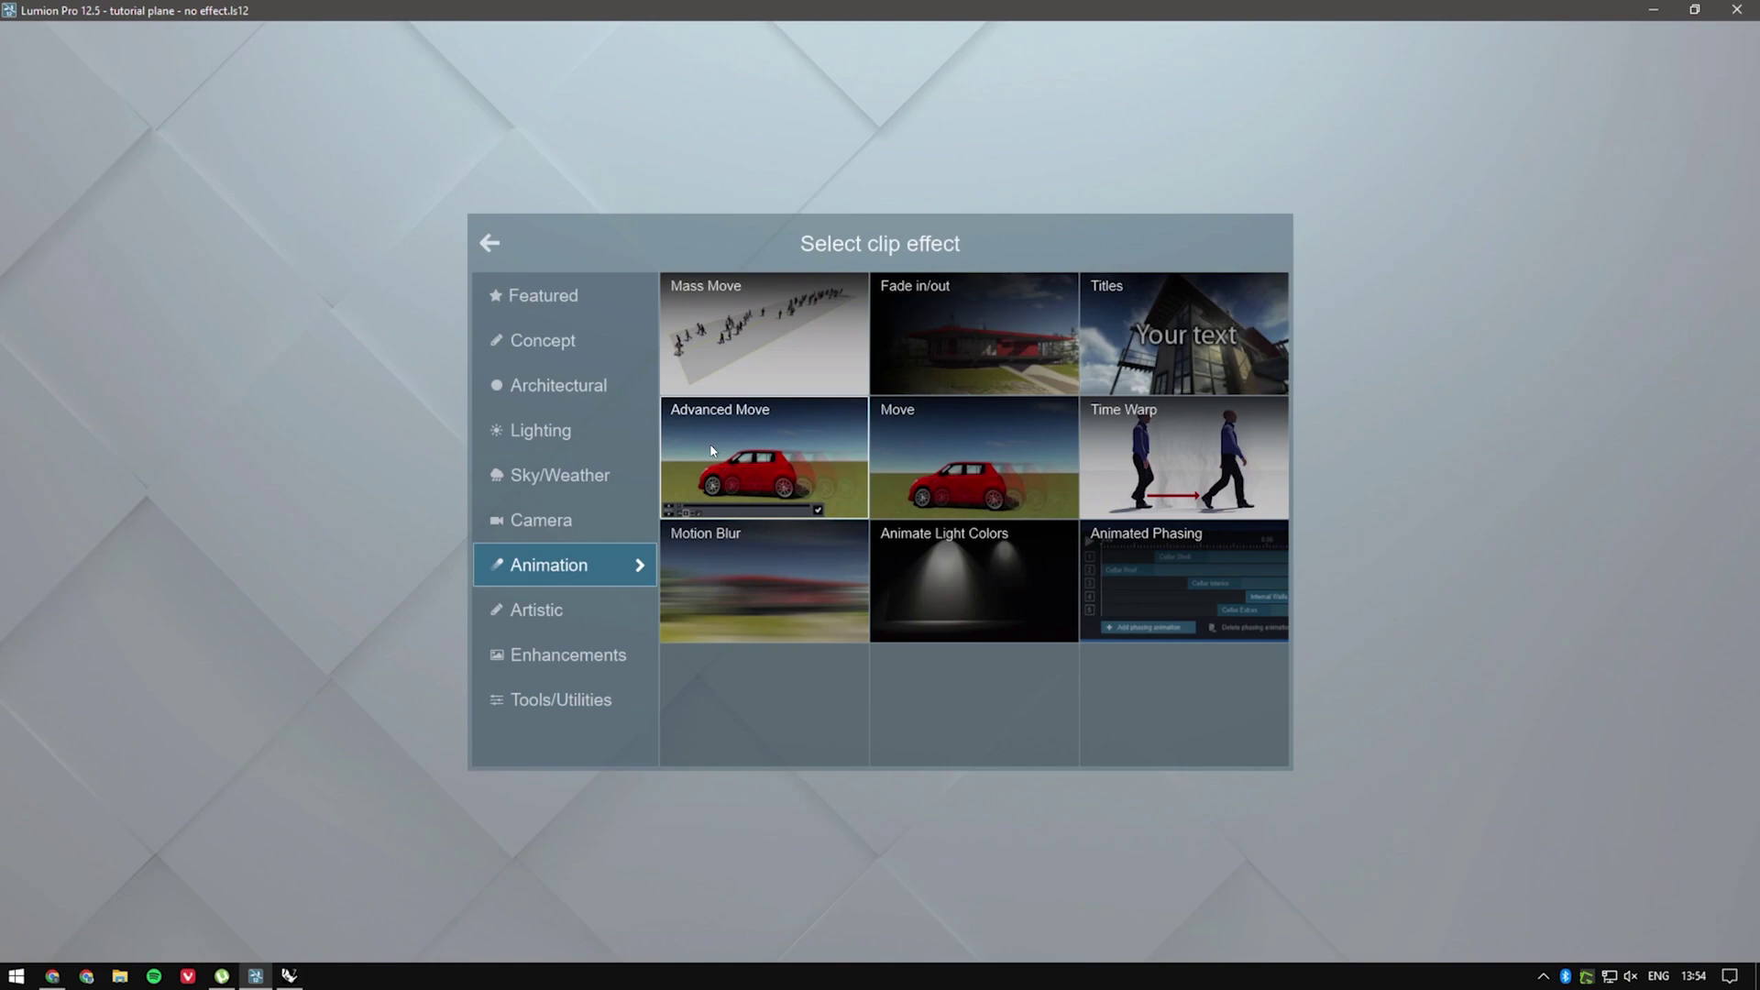
Add the Advanced Move animation effect to the clip, open it for editing and keyframe the aircraft at 0 s.
click(712, 450)
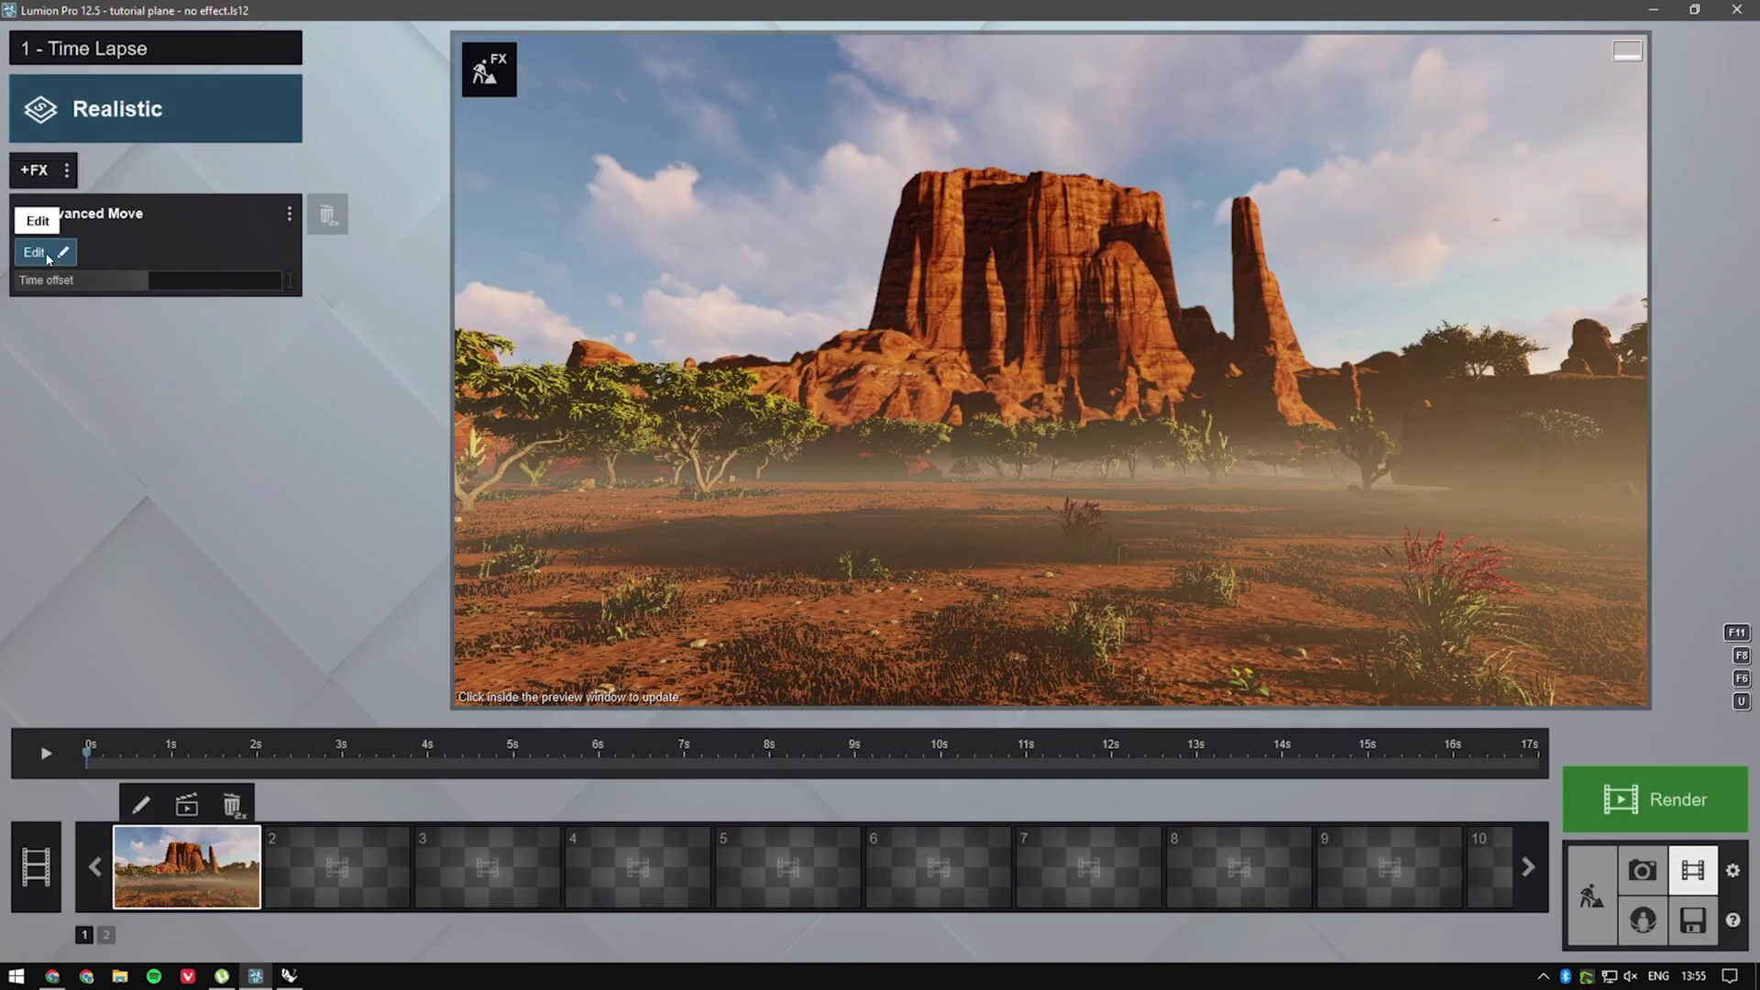
click(46, 253)
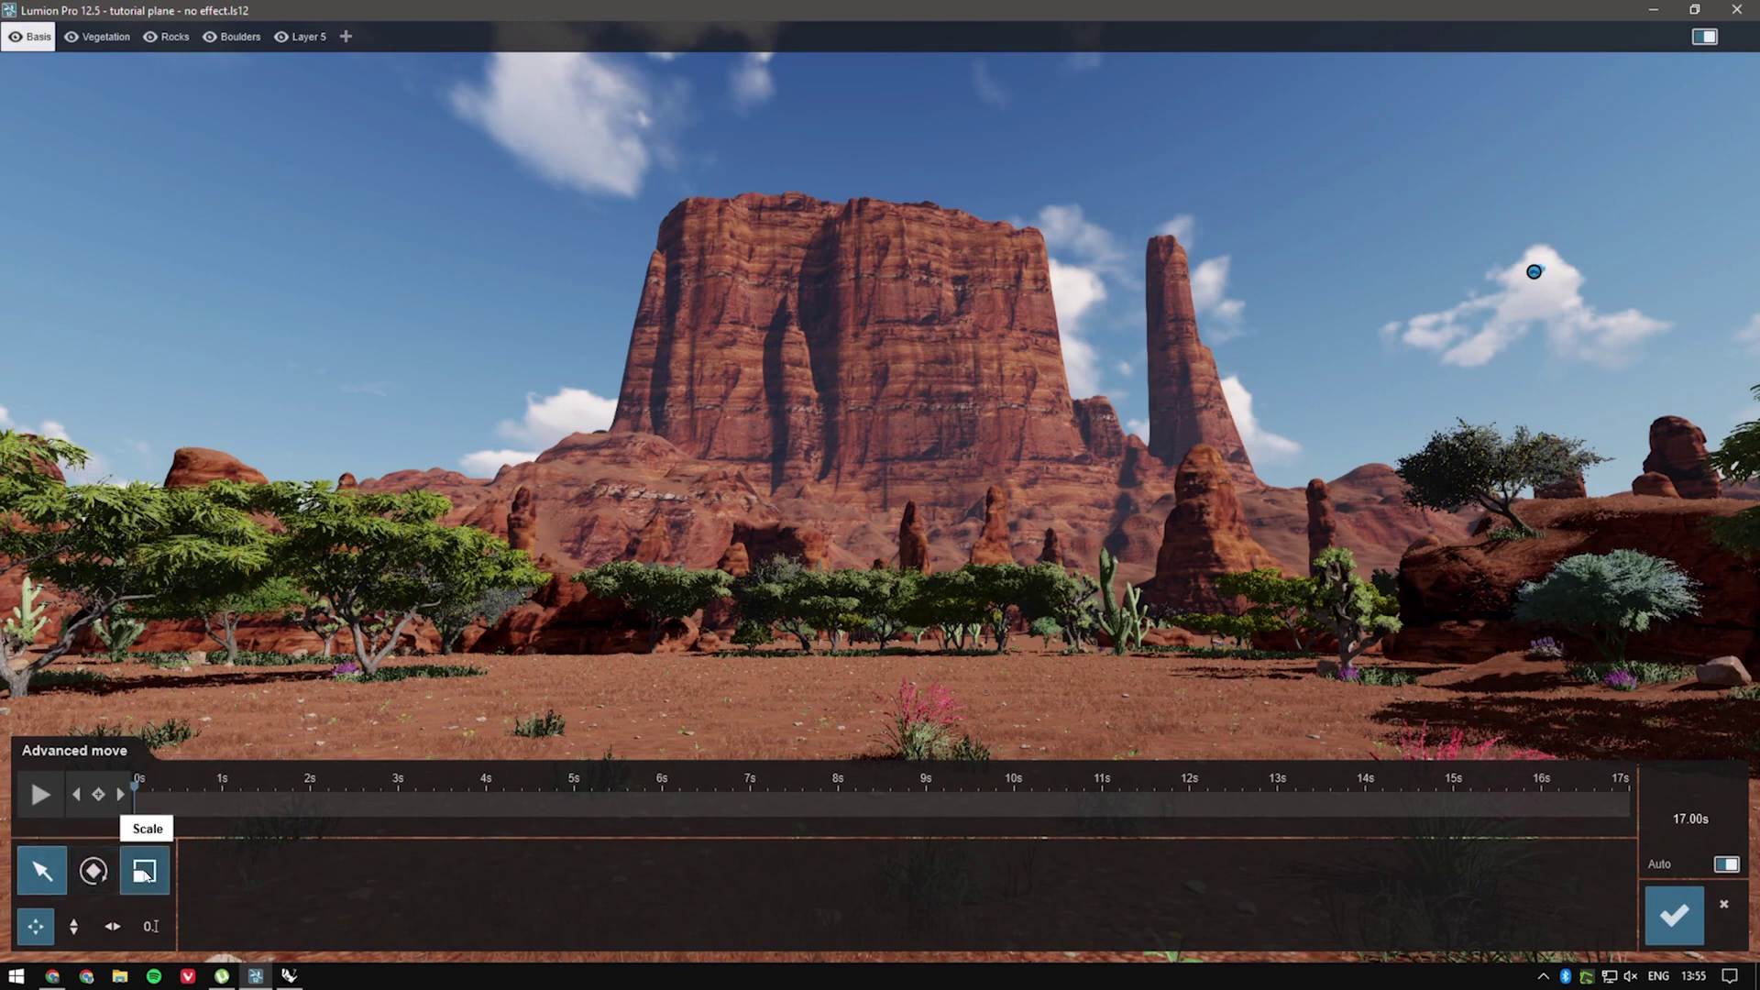
drag(185, 800, 112, 818)
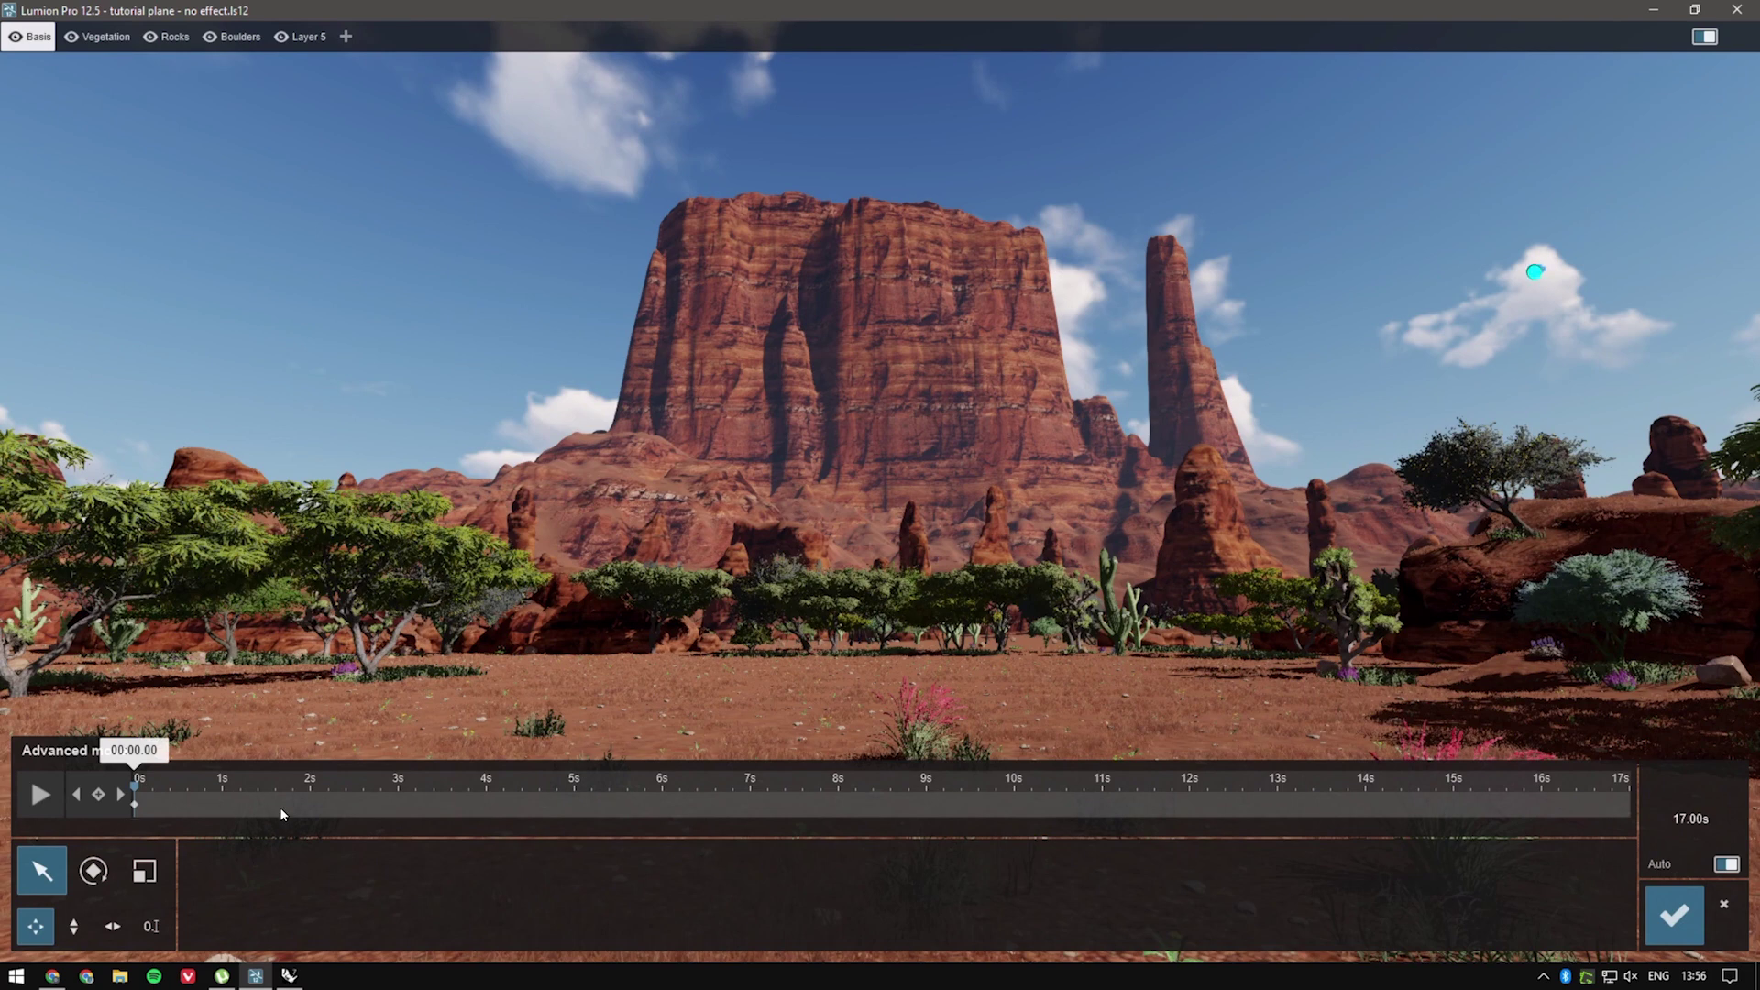
Advance the move timeline to 17 s, turn off the automatic length and set the duration to 20 seconds.
drag(135, 788, 557, 788)
drag(823, 850, 1627, 836)
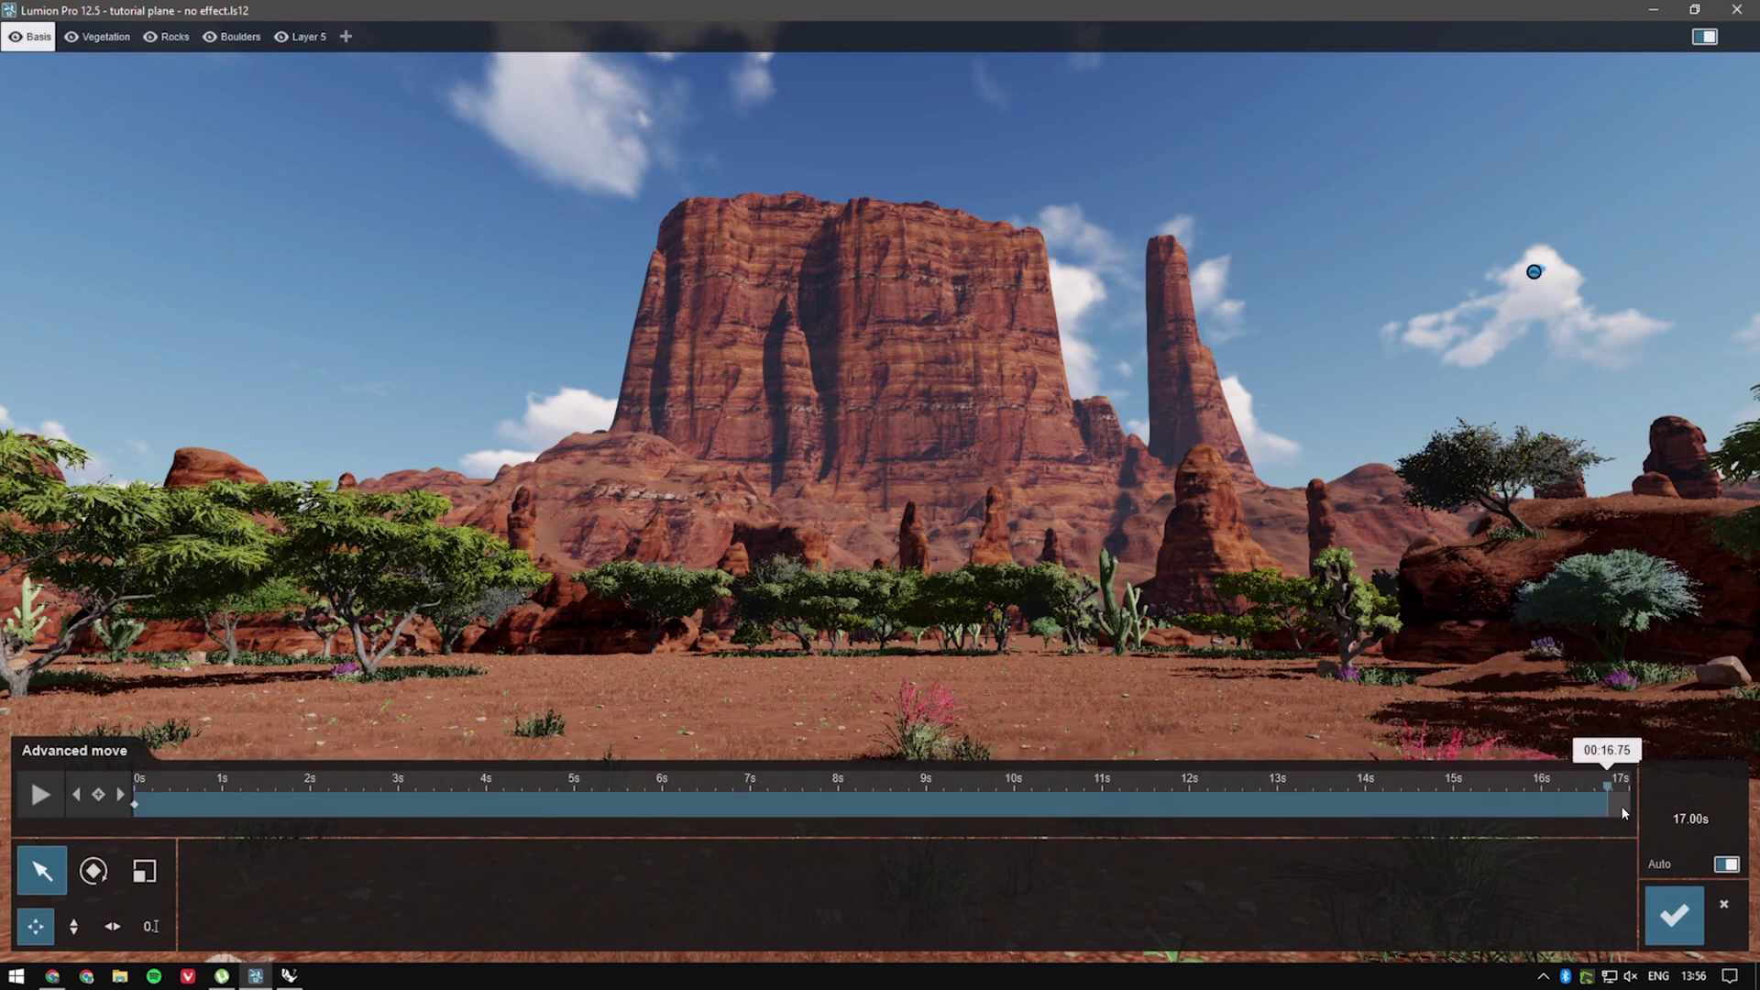
click(1727, 865)
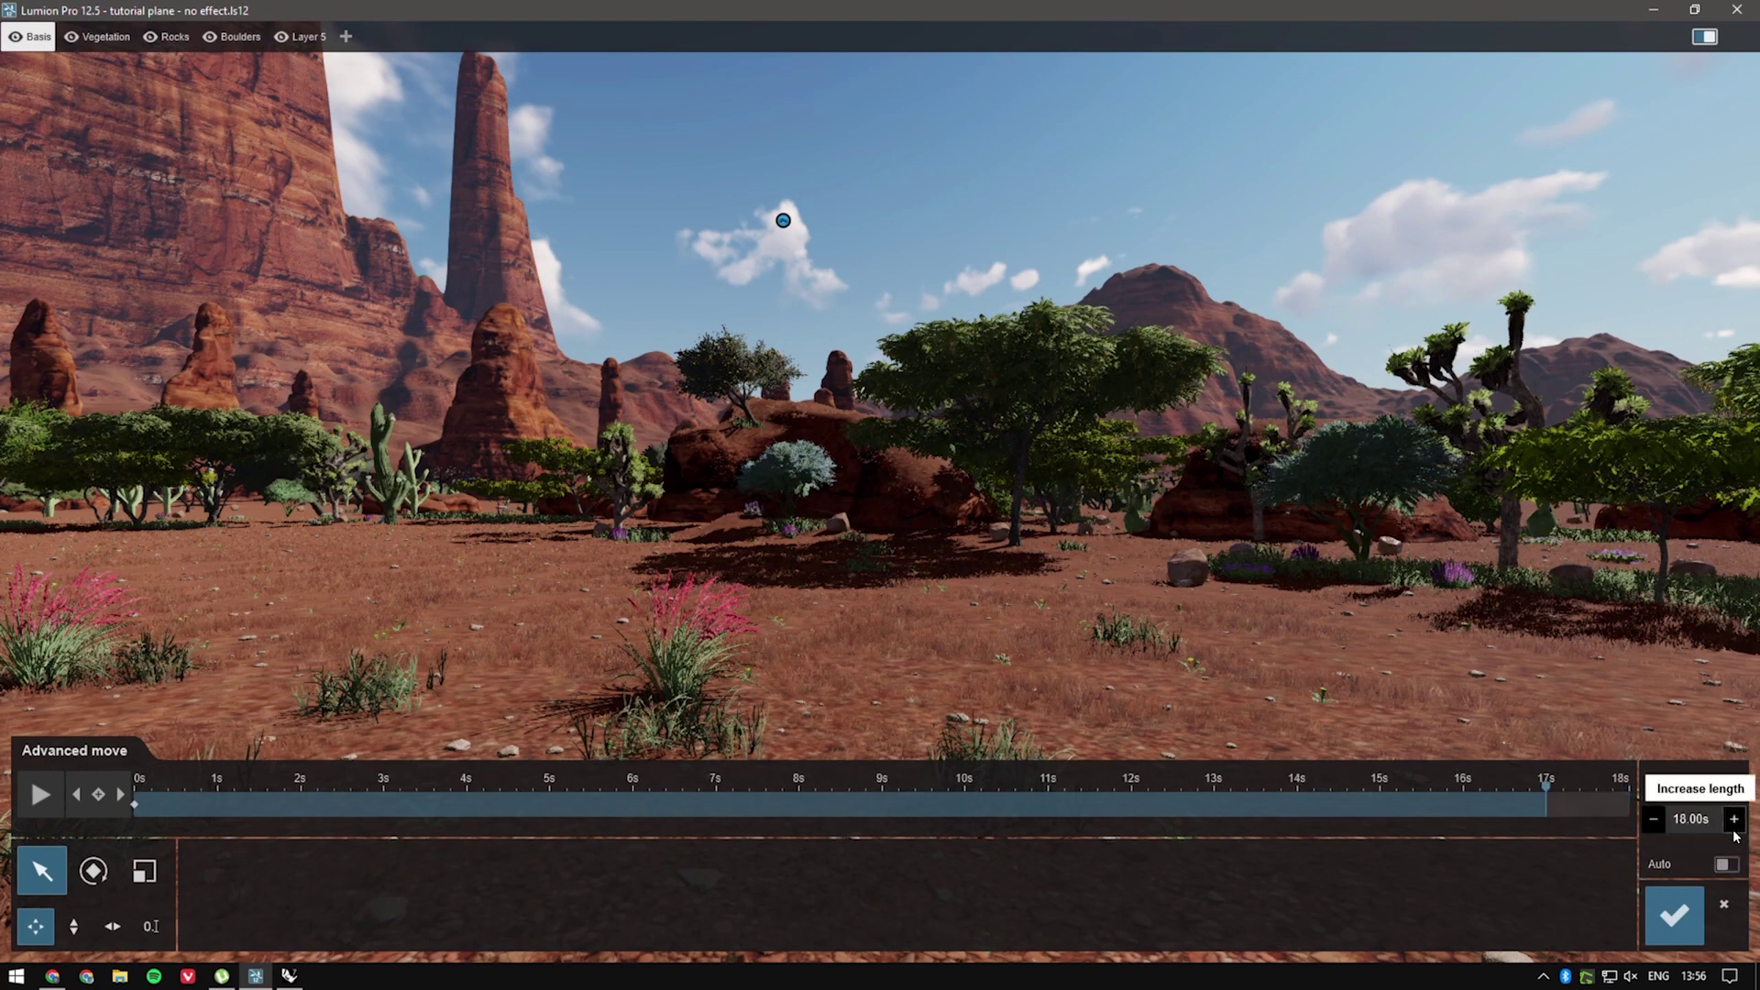
click(1733, 818)
click(1683, 821)
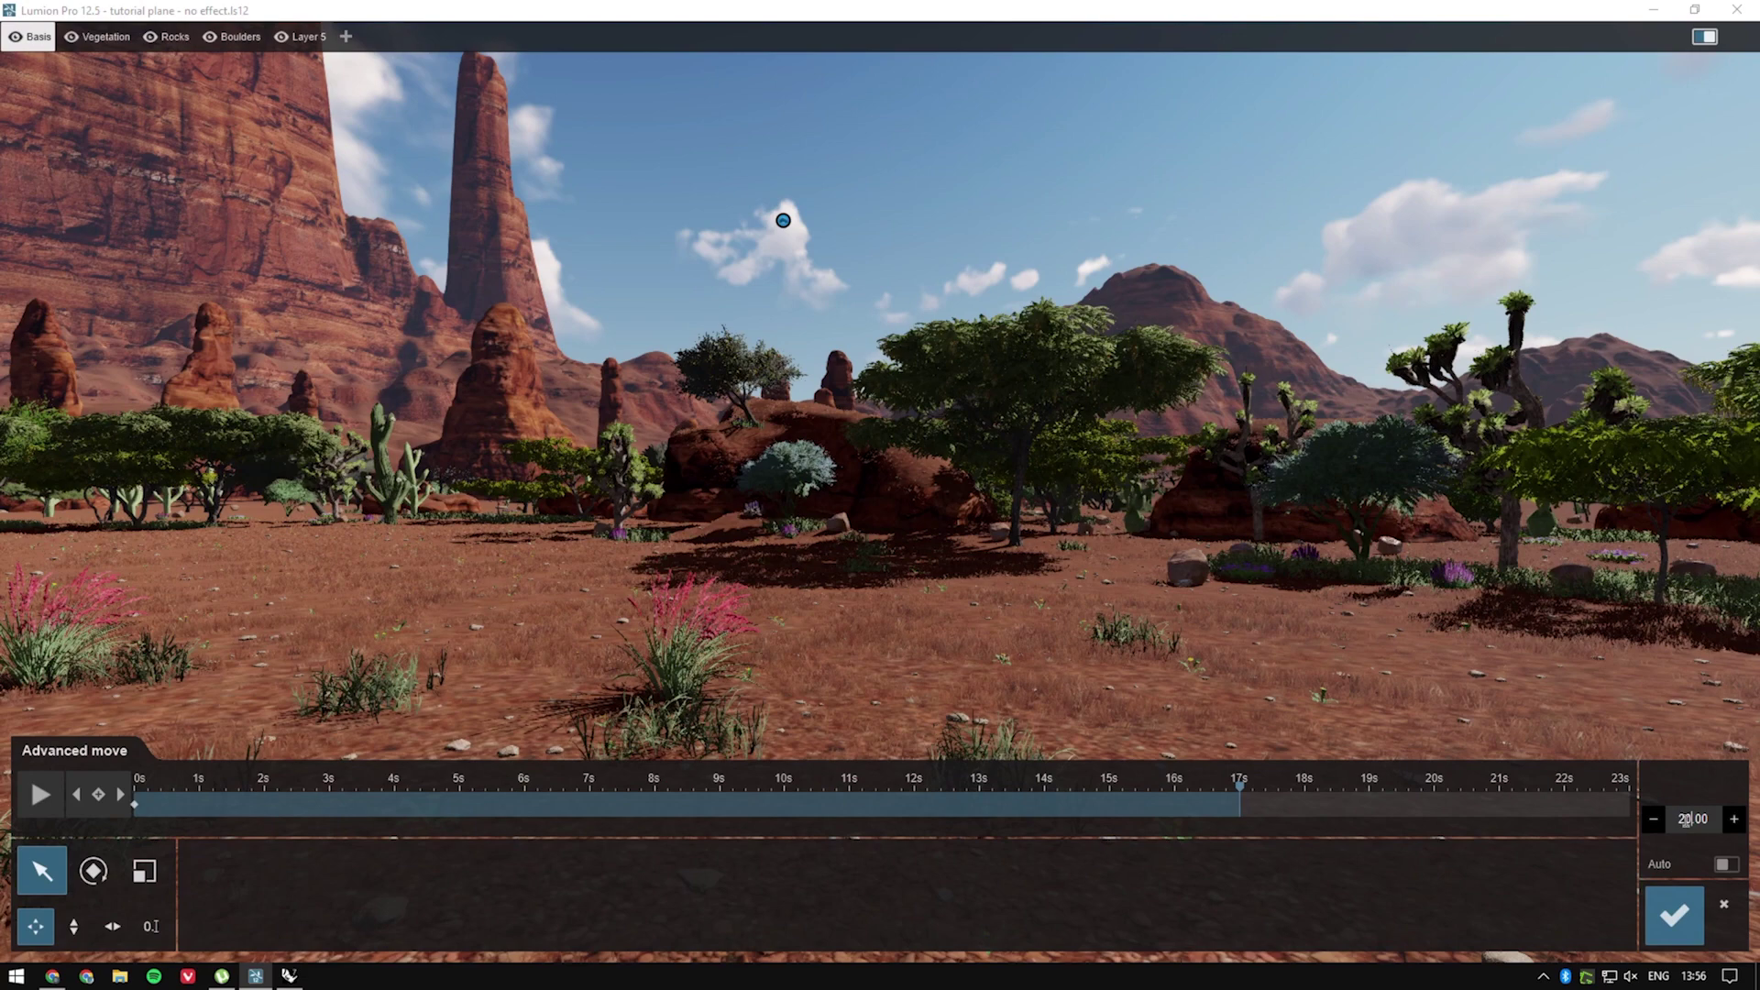
key(Return)
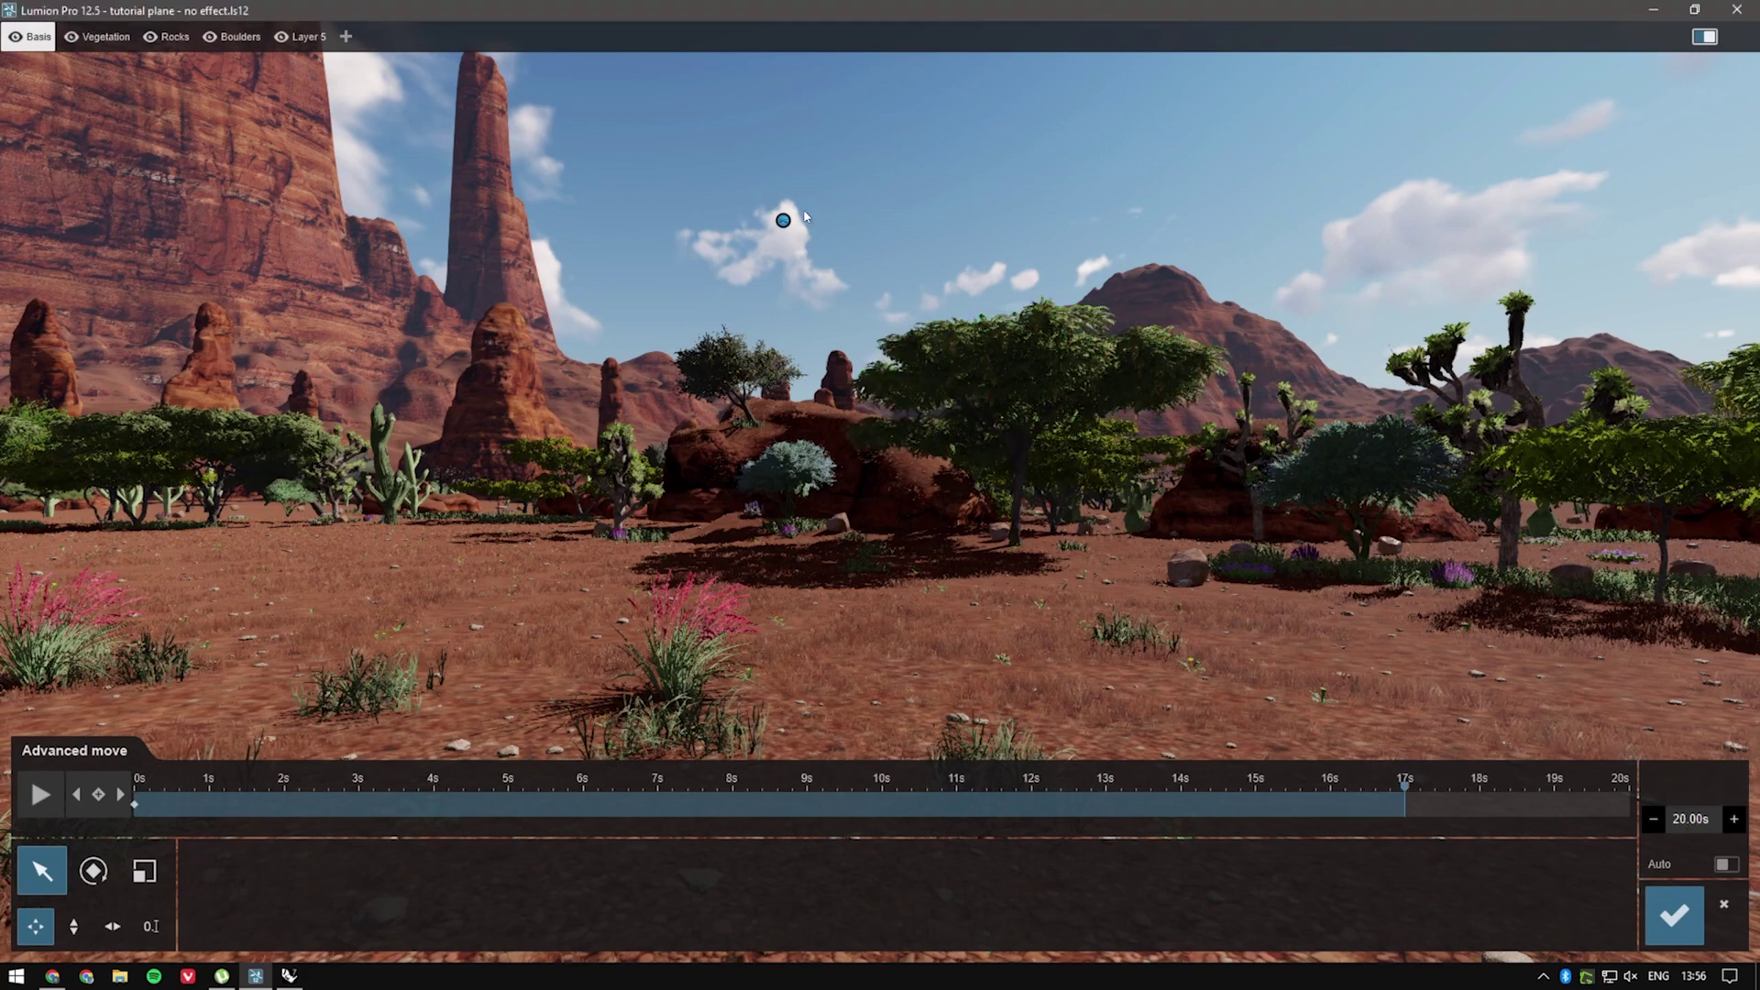
Bring the aircraft down to the desert ground at 17 s, with position X -18 and Y 0.
mouse_move(783, 227)
mouse_move(784, 227)
mouse_down()
mouse_move(1532, 688)
mouse_move(1504, 668)
mouse_move(1521, 661)
mouse_up()
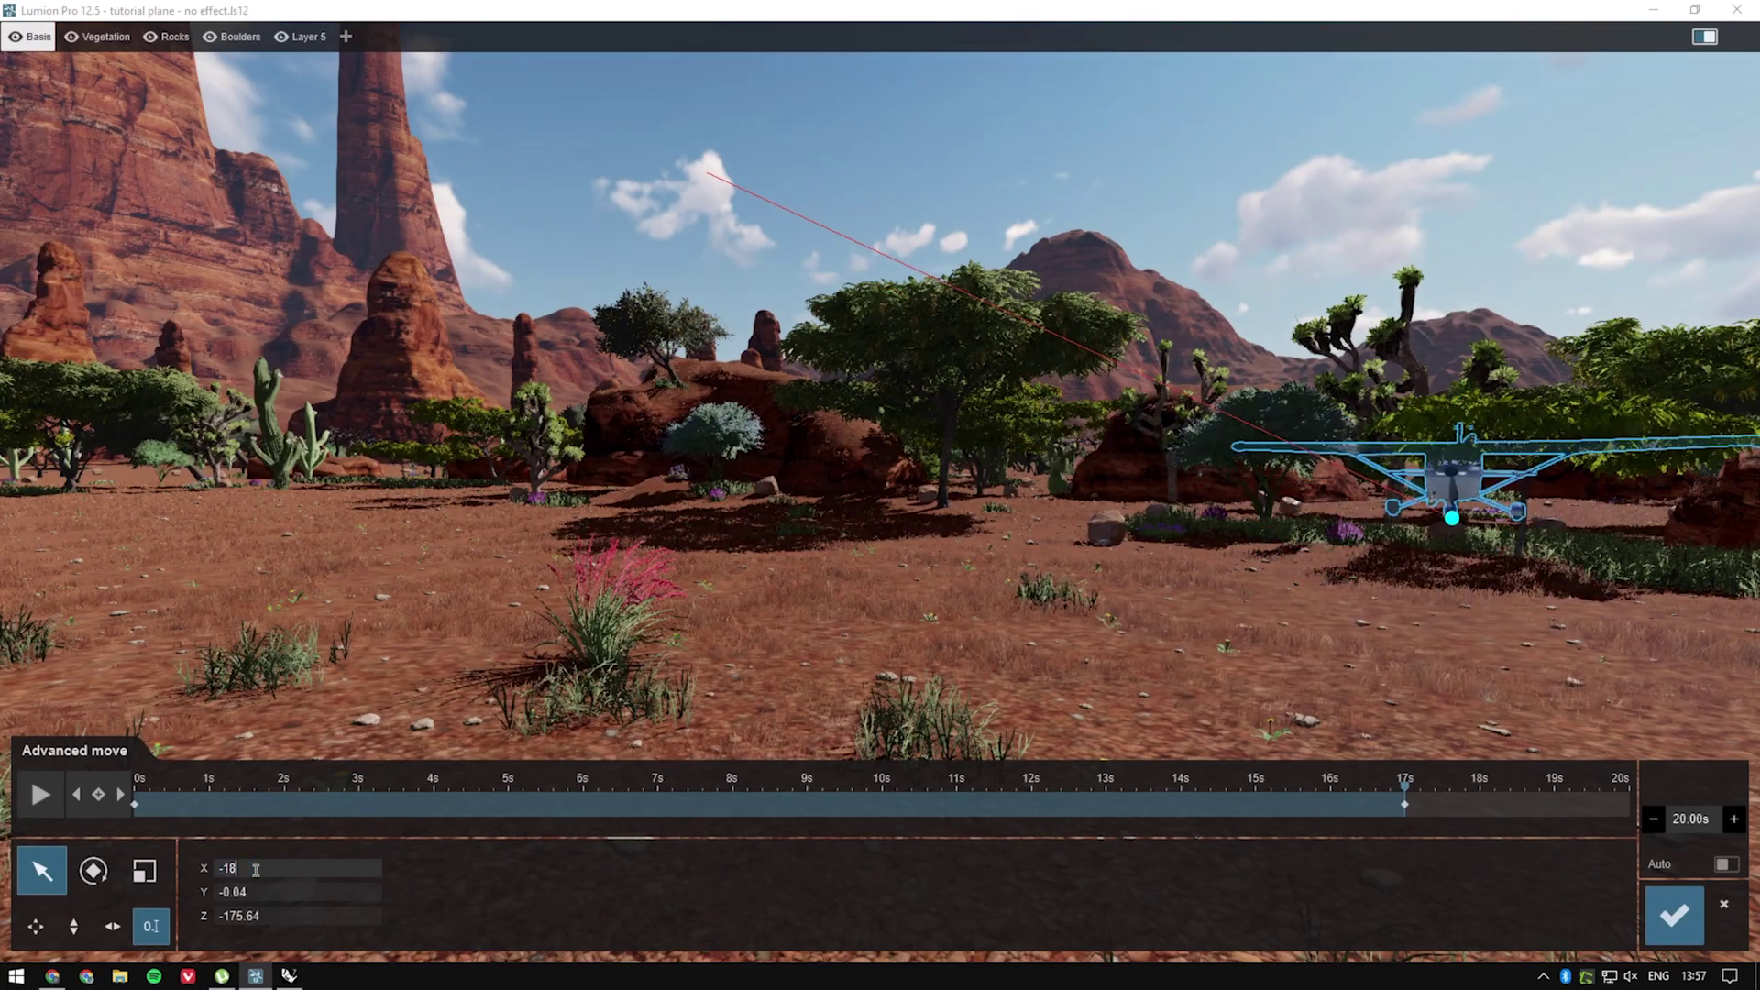
text(18)
click(254, 895)
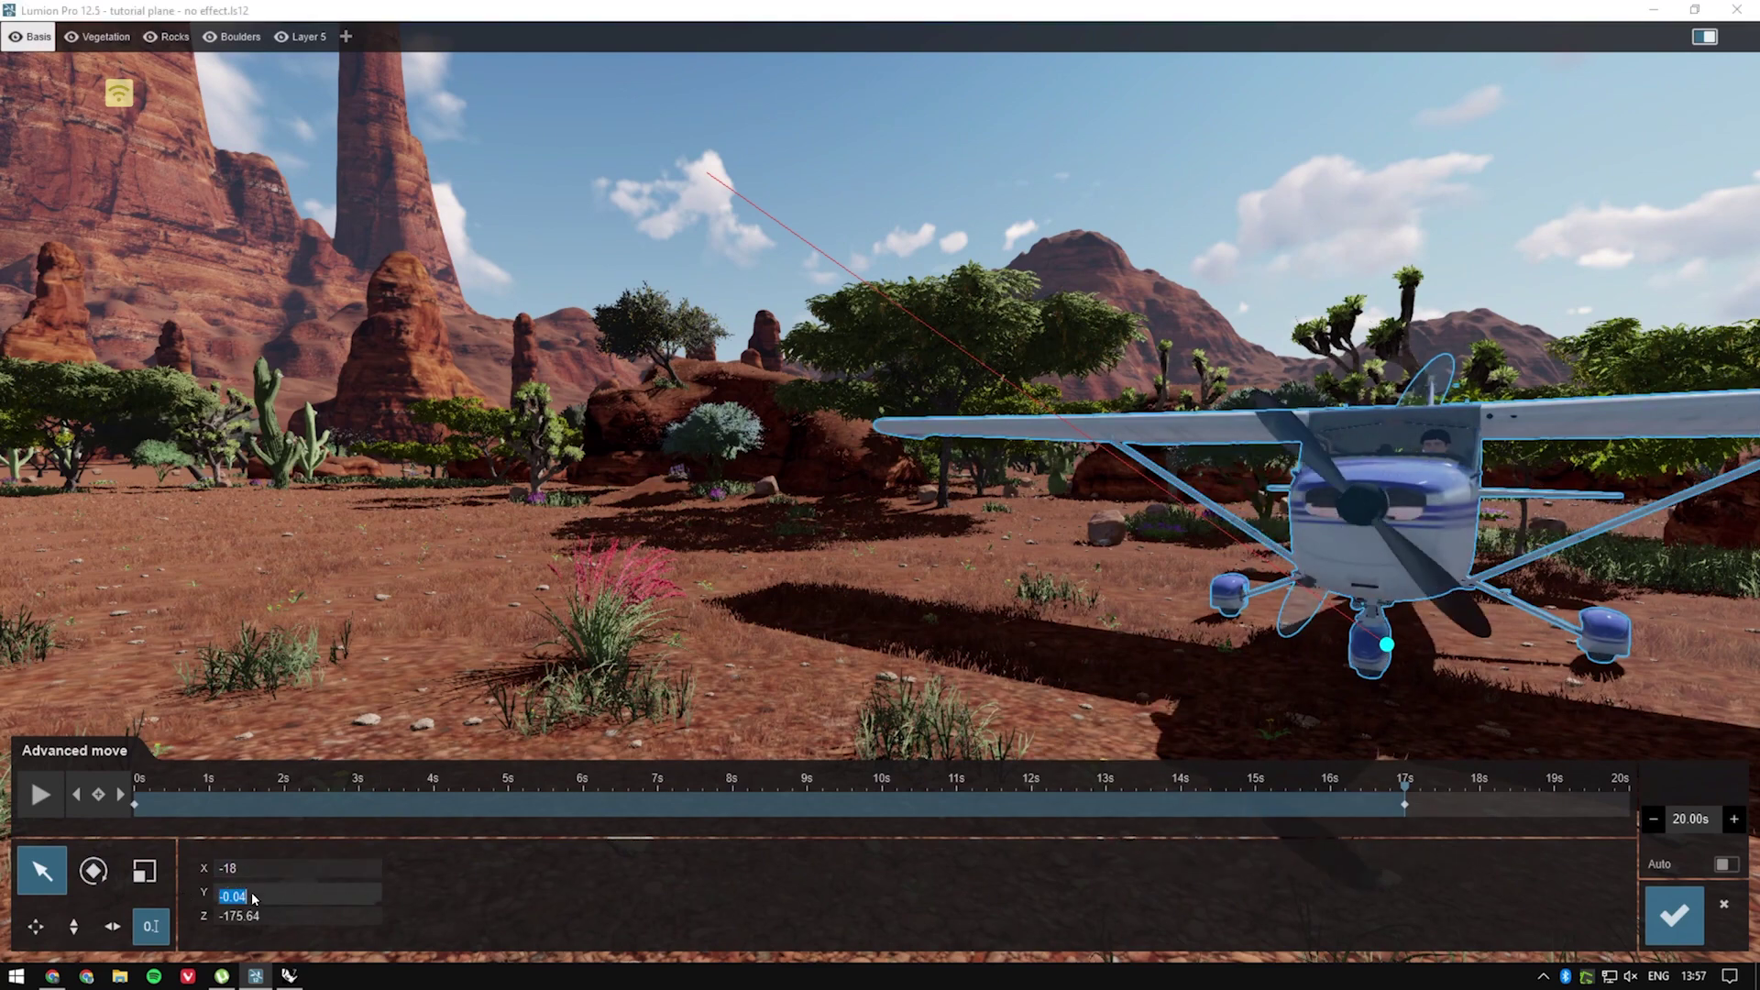
text(0)
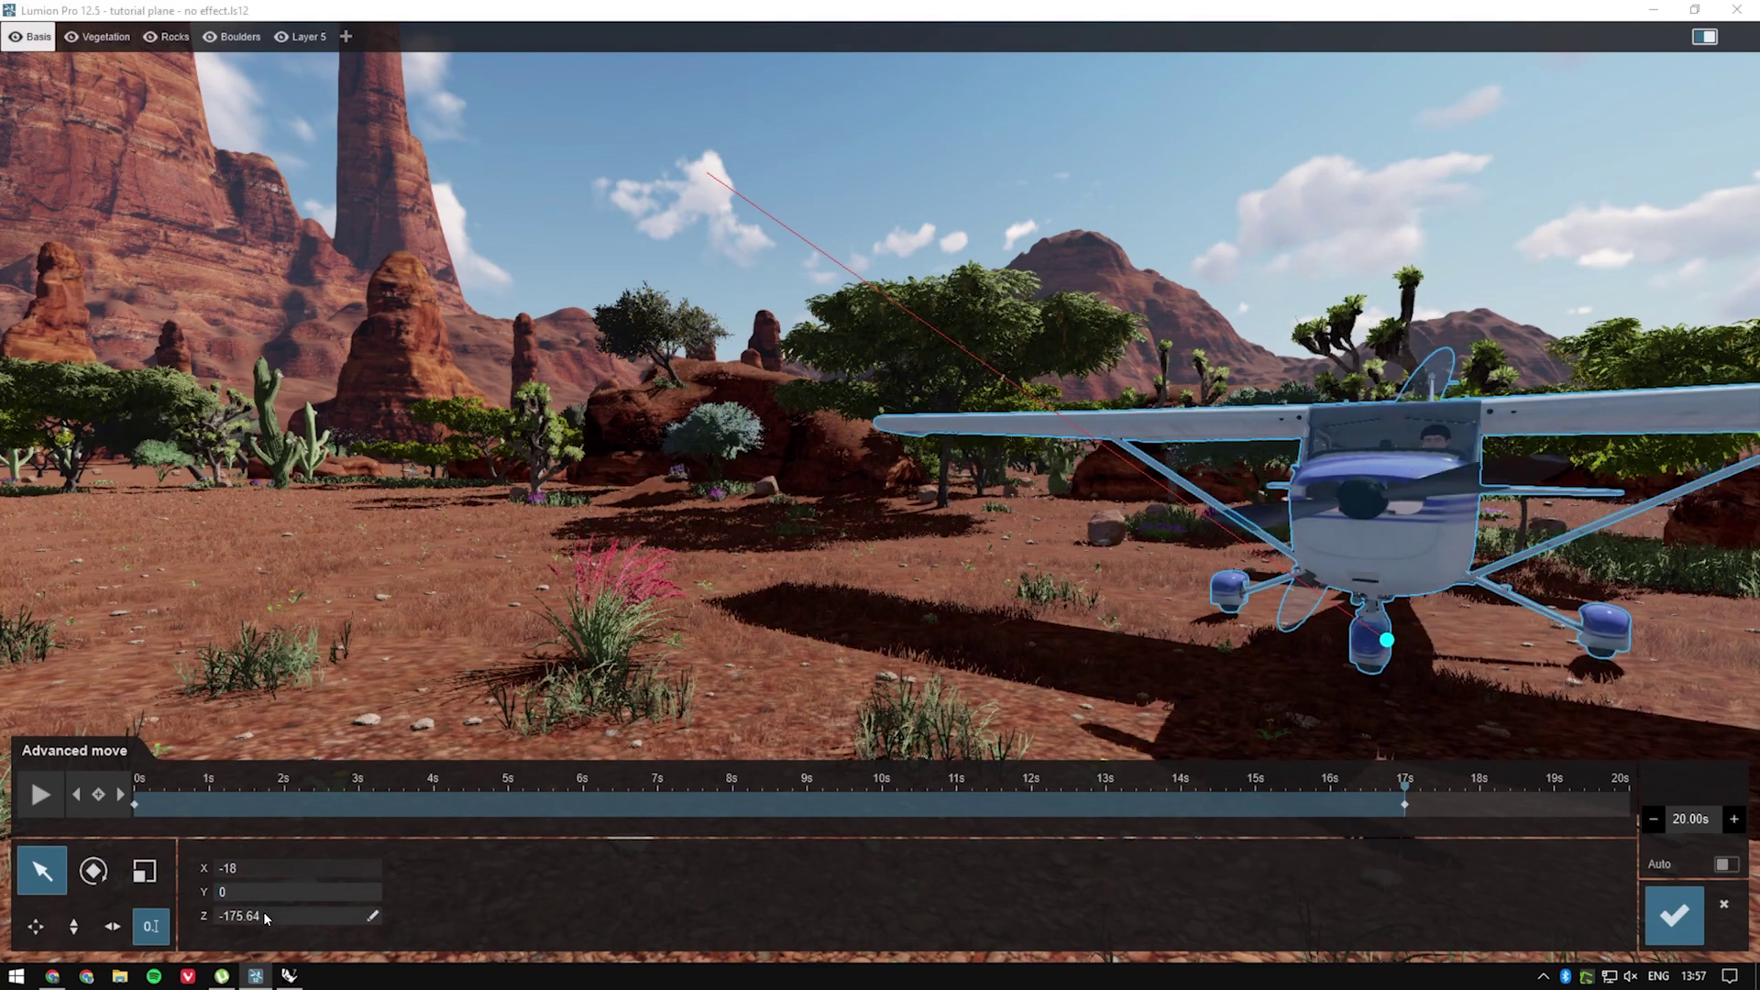
Set the landed aircraft's heading to about 50° and move its 17-second keyframe to 20 s.
click(92, 870)
drag(295, 872, 320, 876)
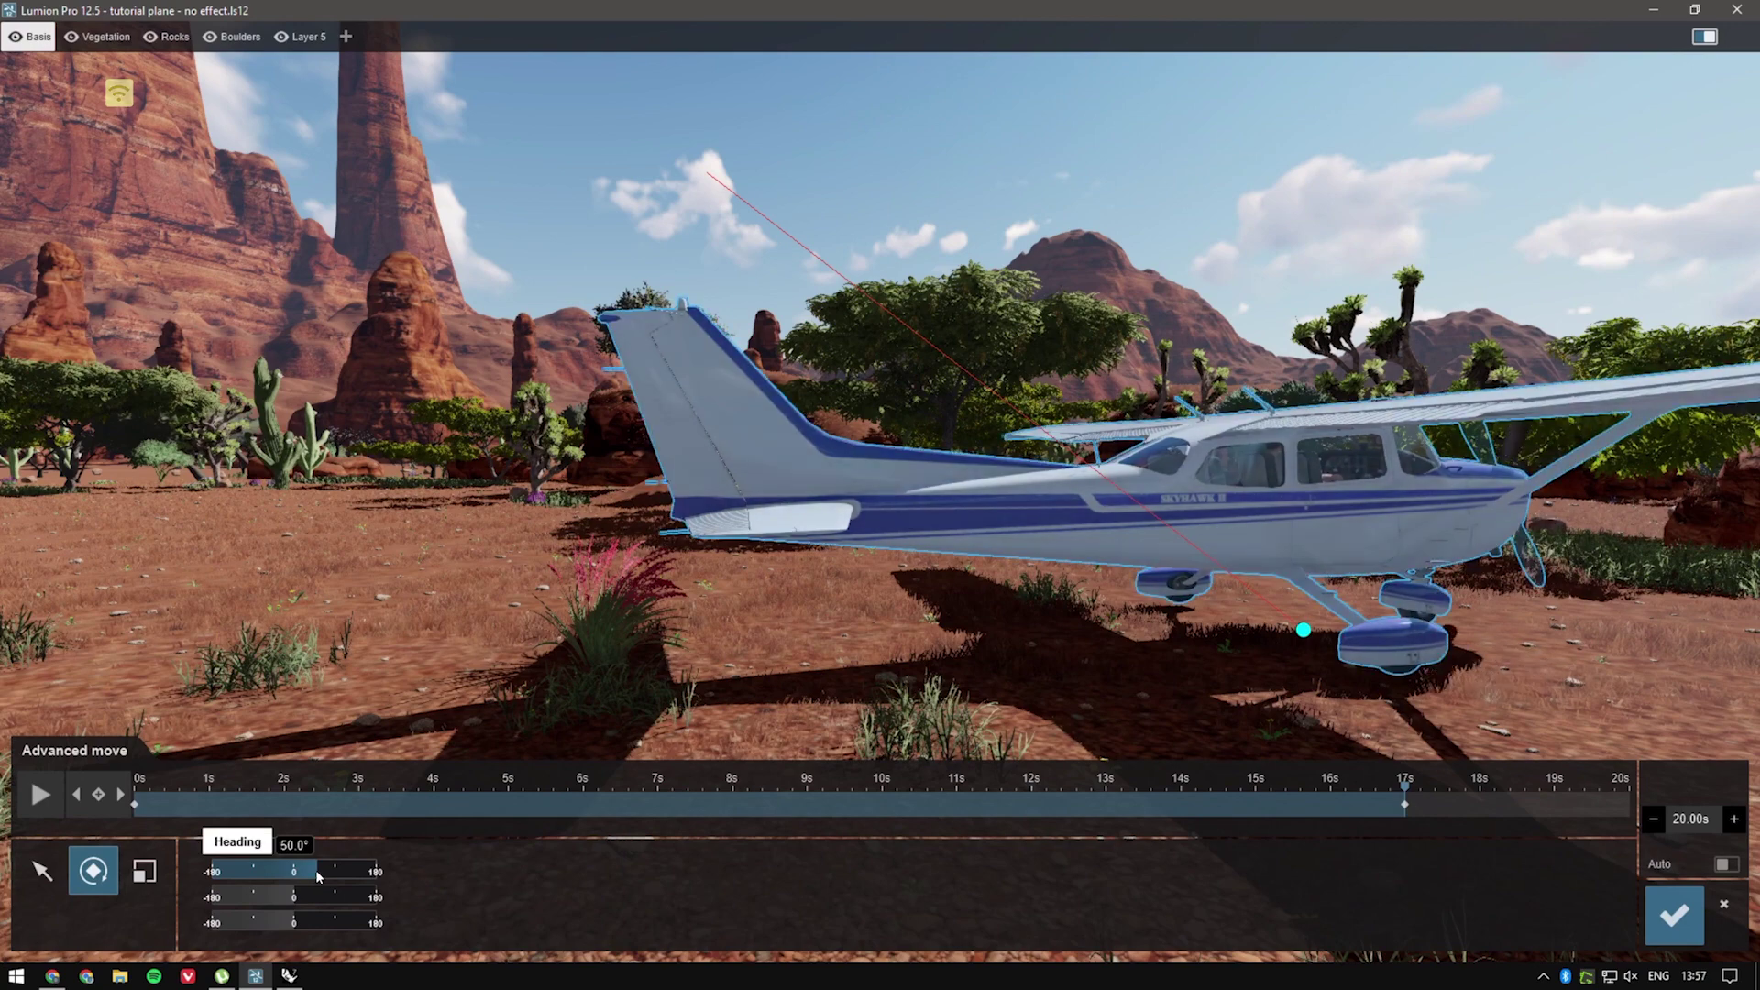
drag(320, 875, 319, 877)
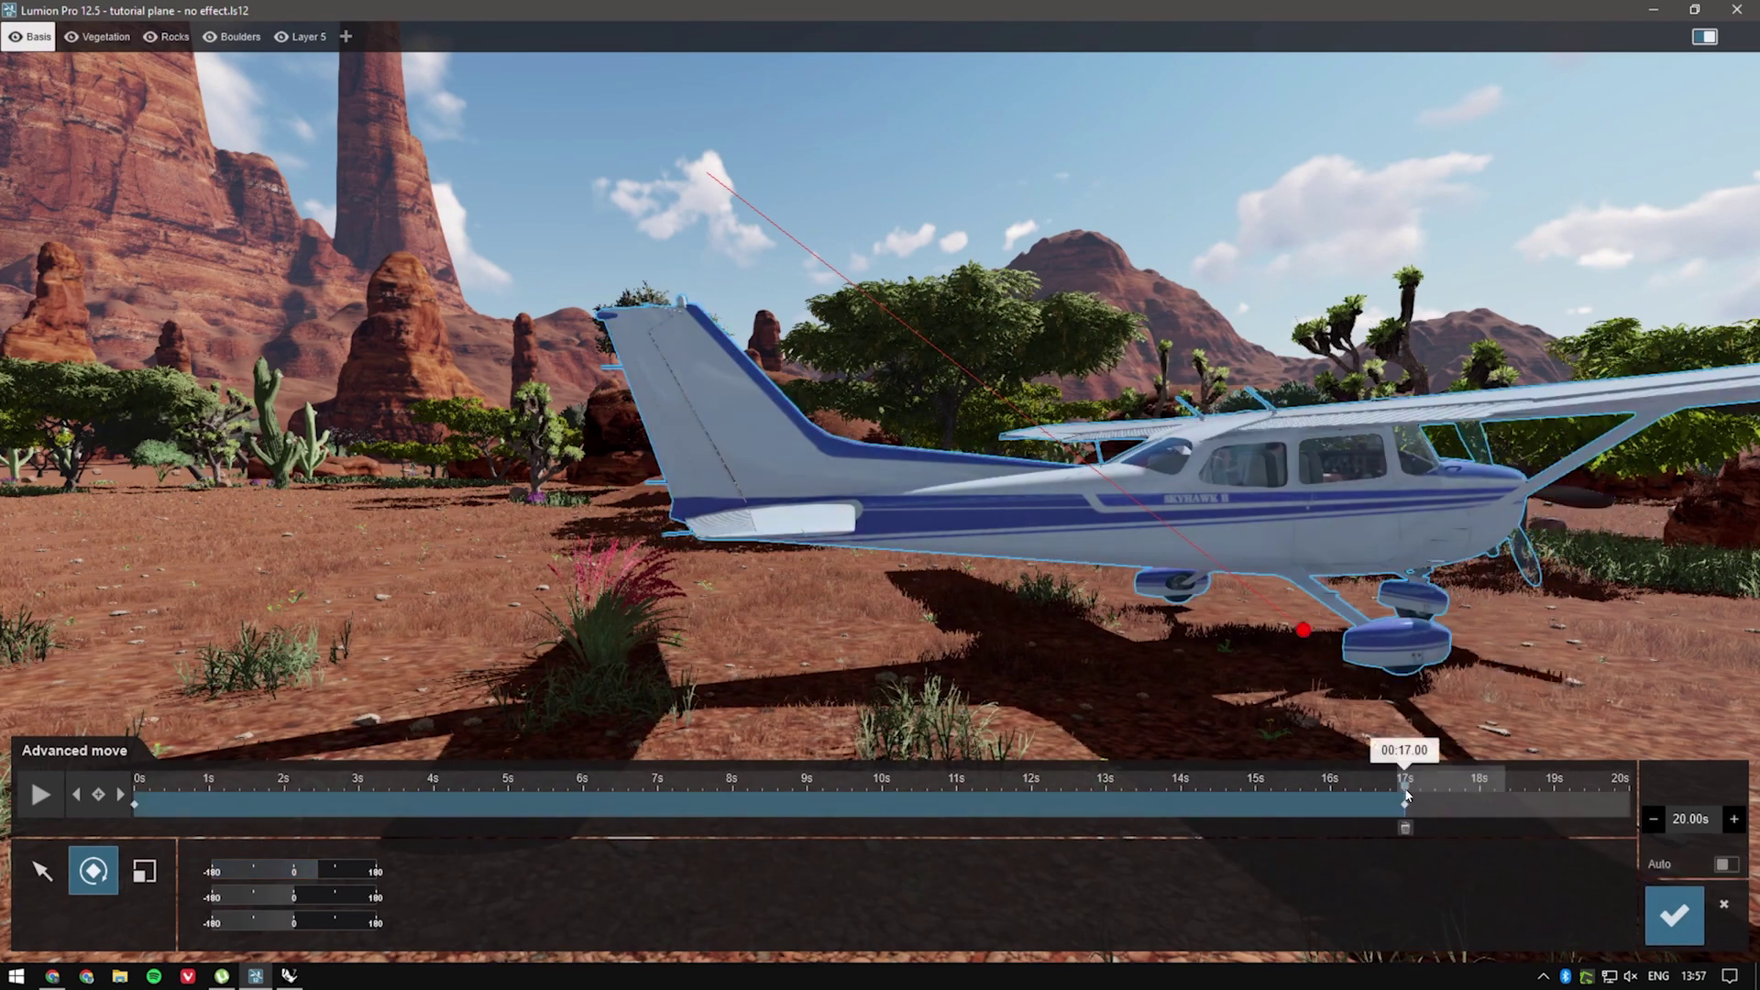
drag(1405, 806, 1629, 805)
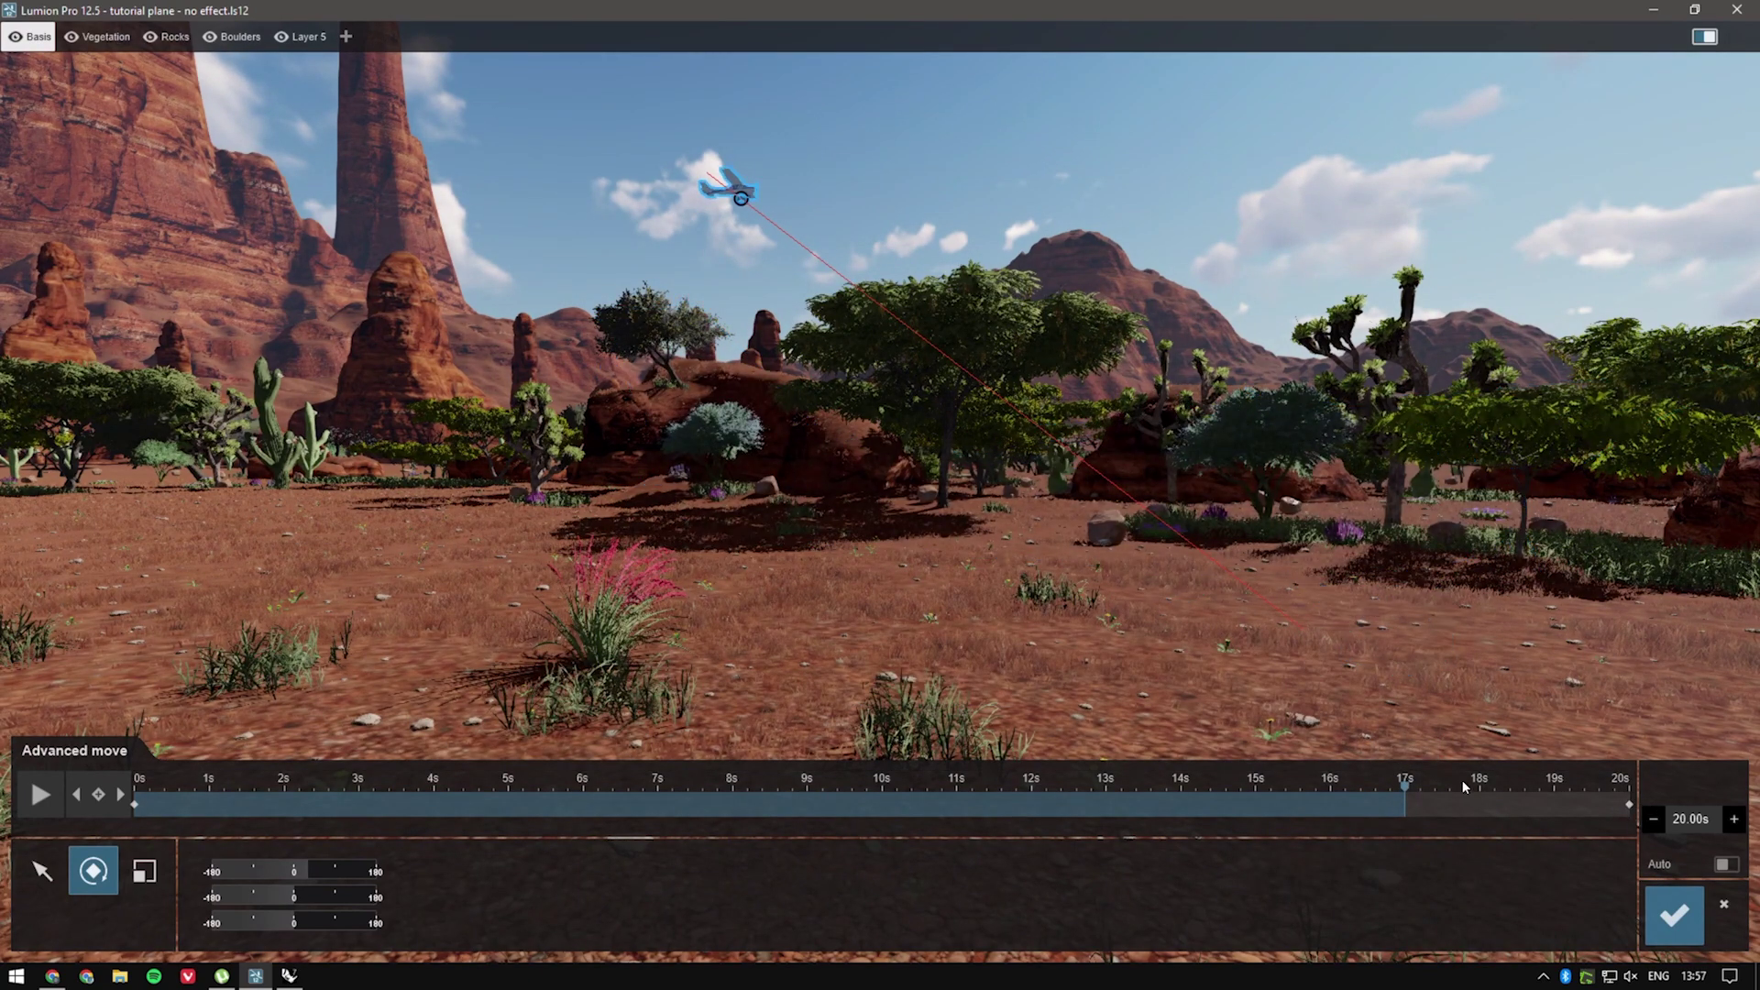
Keyframe the aircraft at about 4.7 s with position X -150, Y 200, Z 450.
drag(1401, 785, 1292, 788)
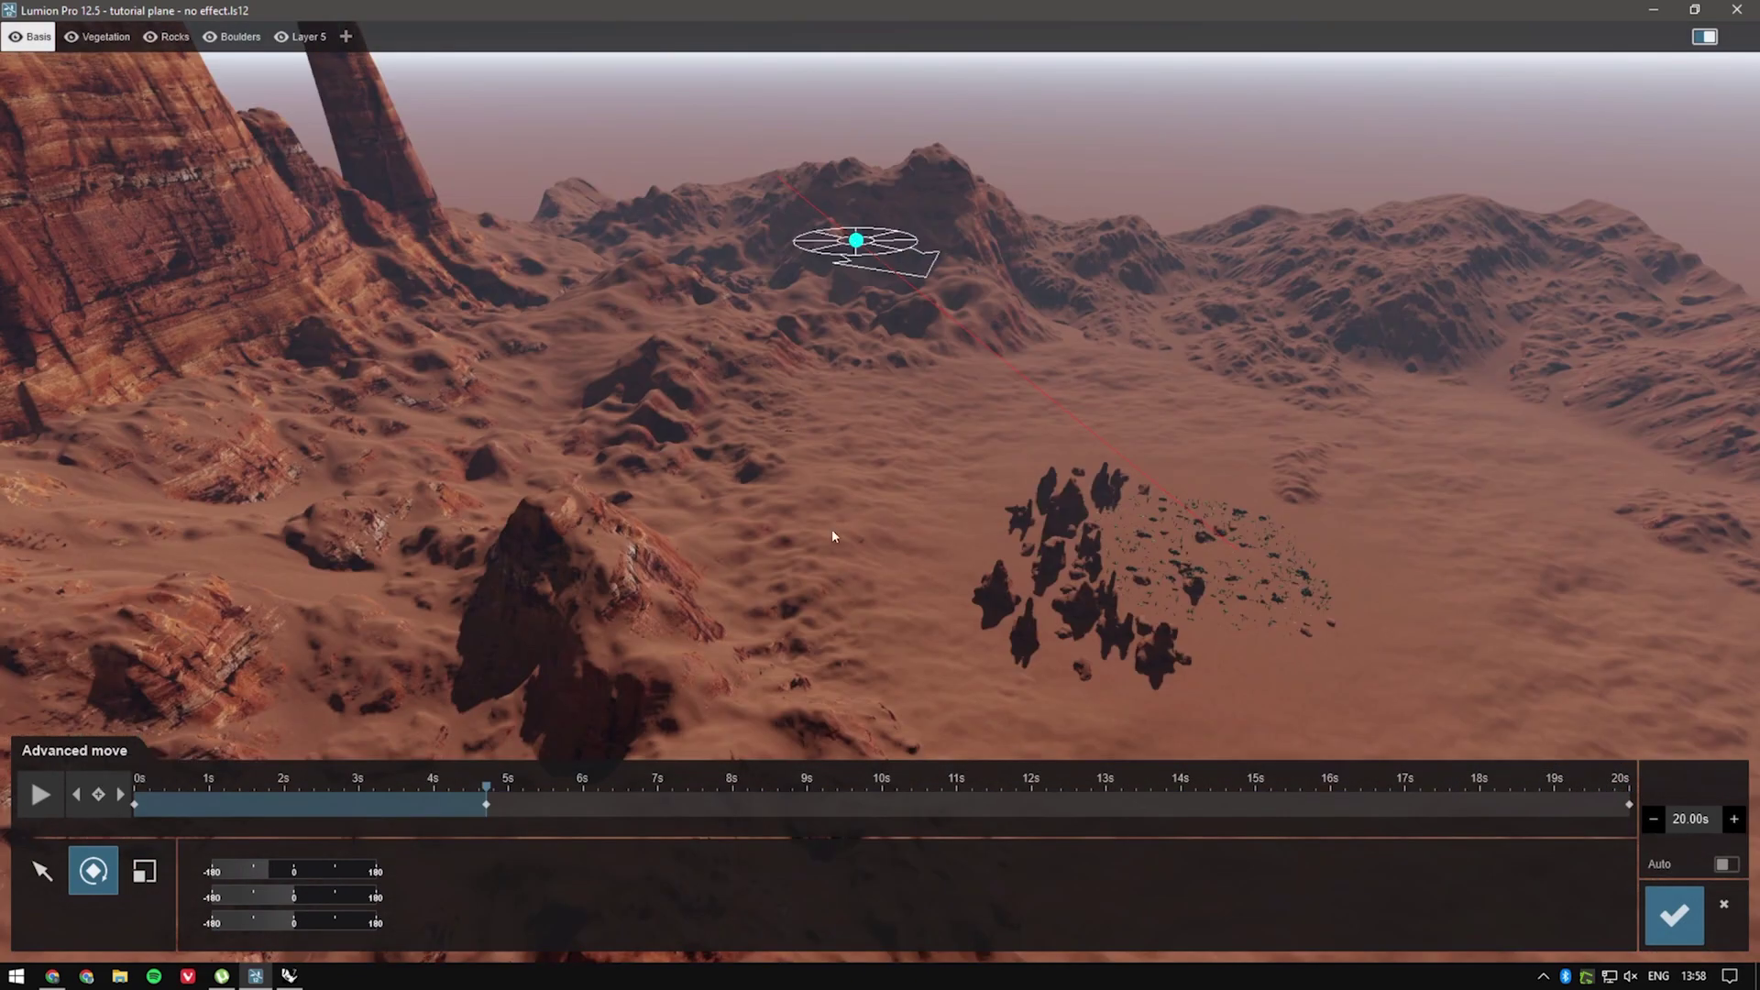
click(38, 872)
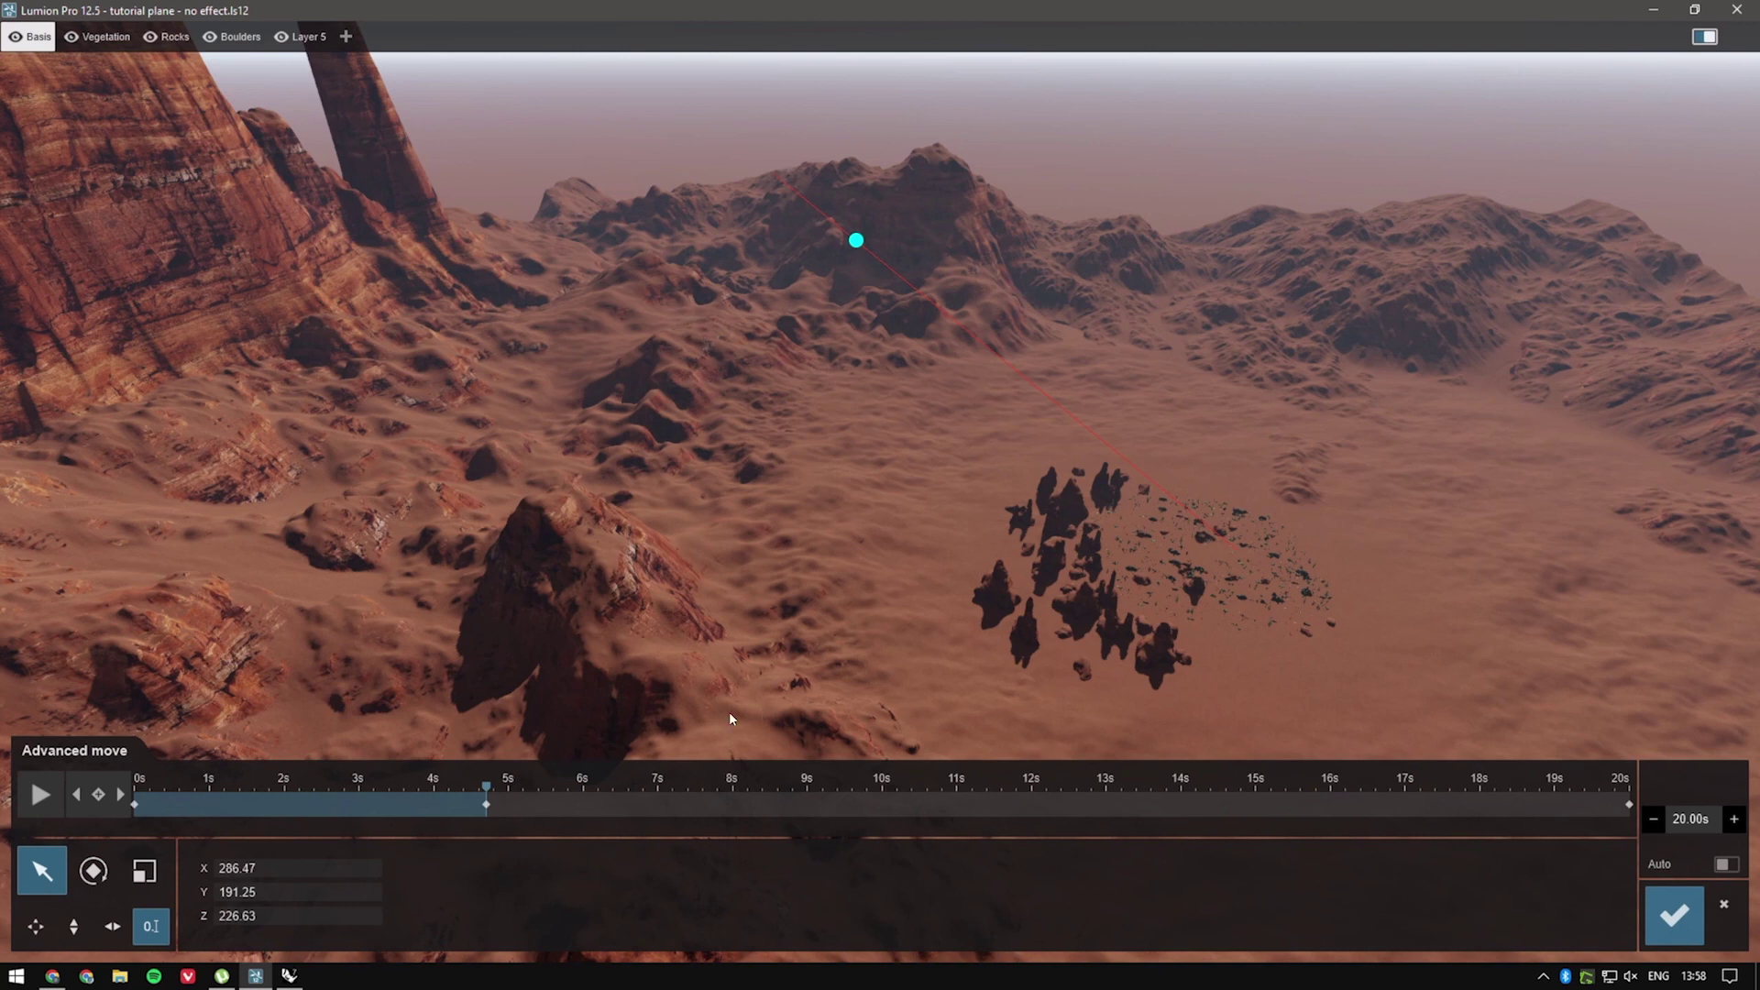
click(268, 871)
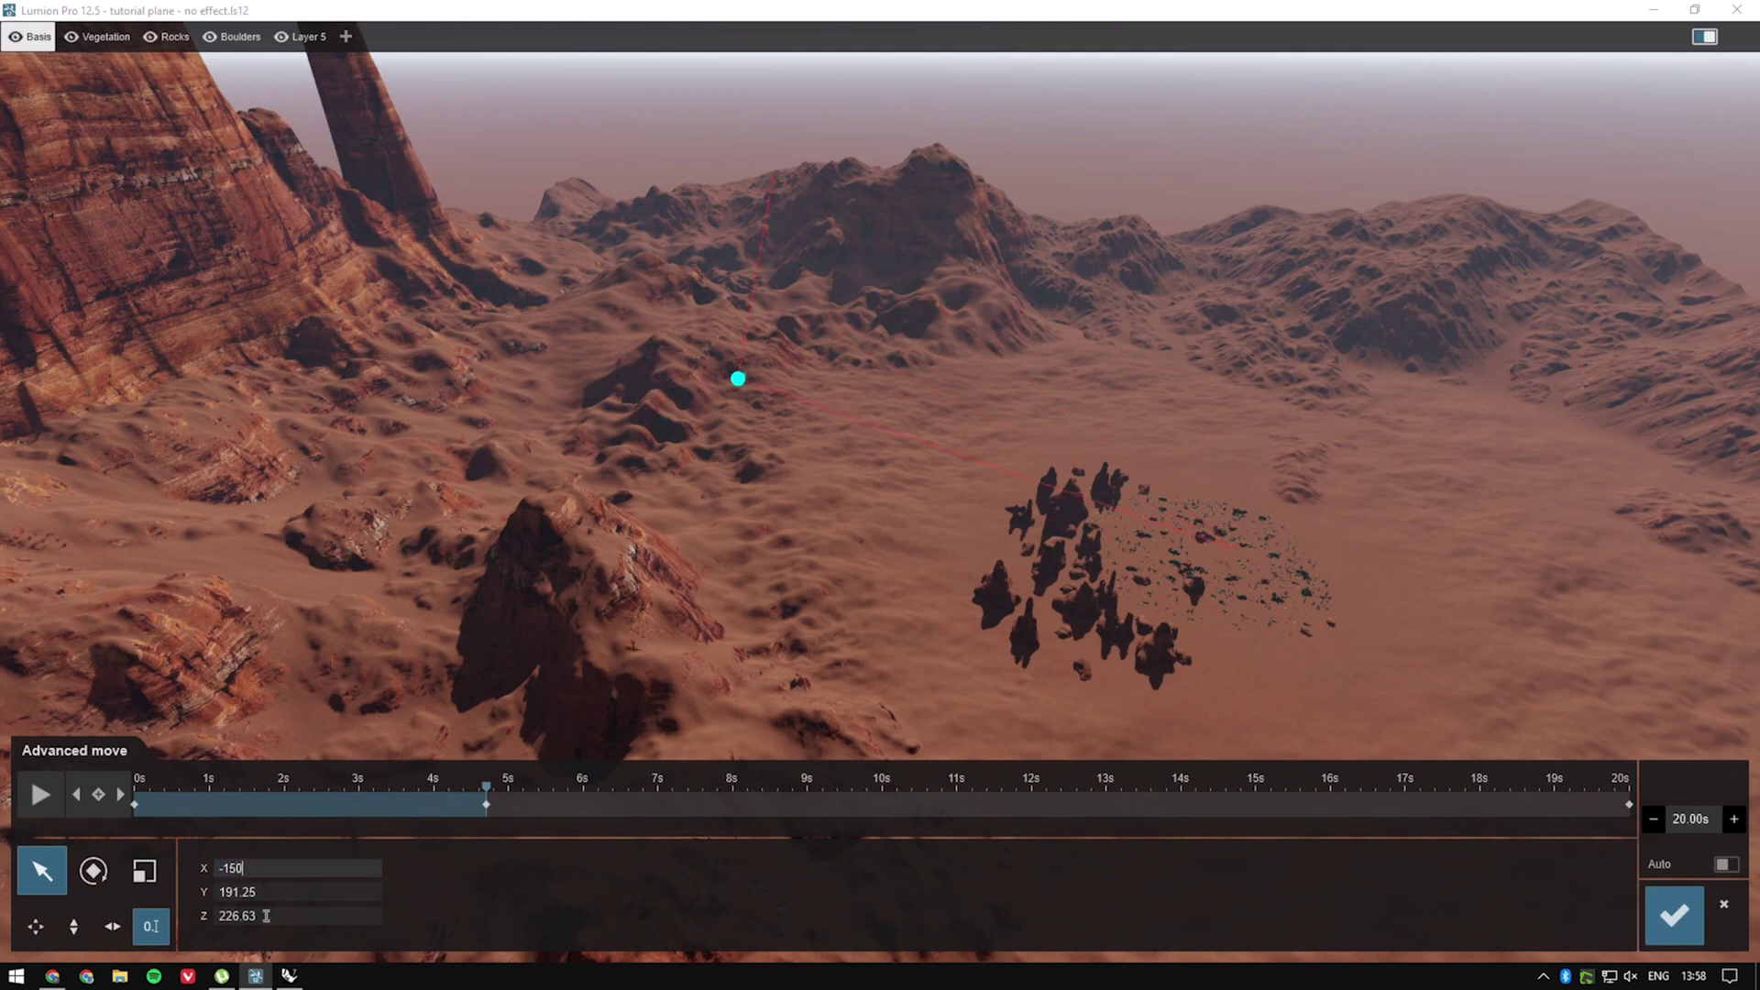
click(307, 890)
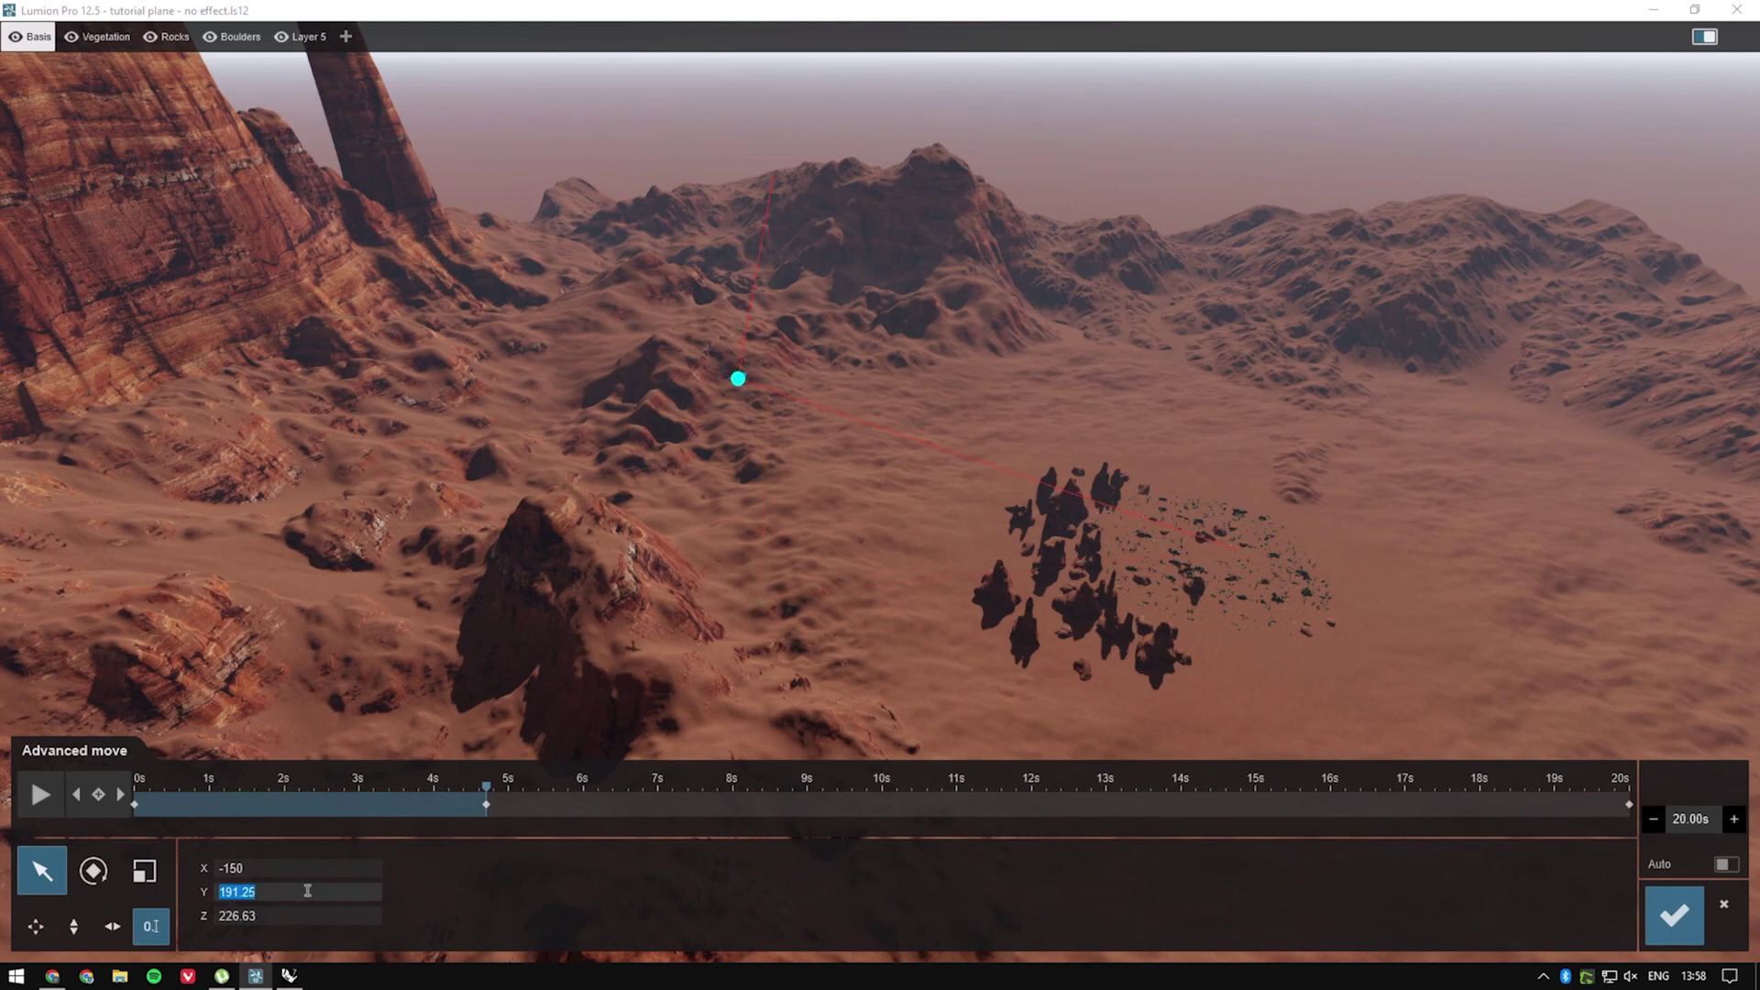
click(324, 910)
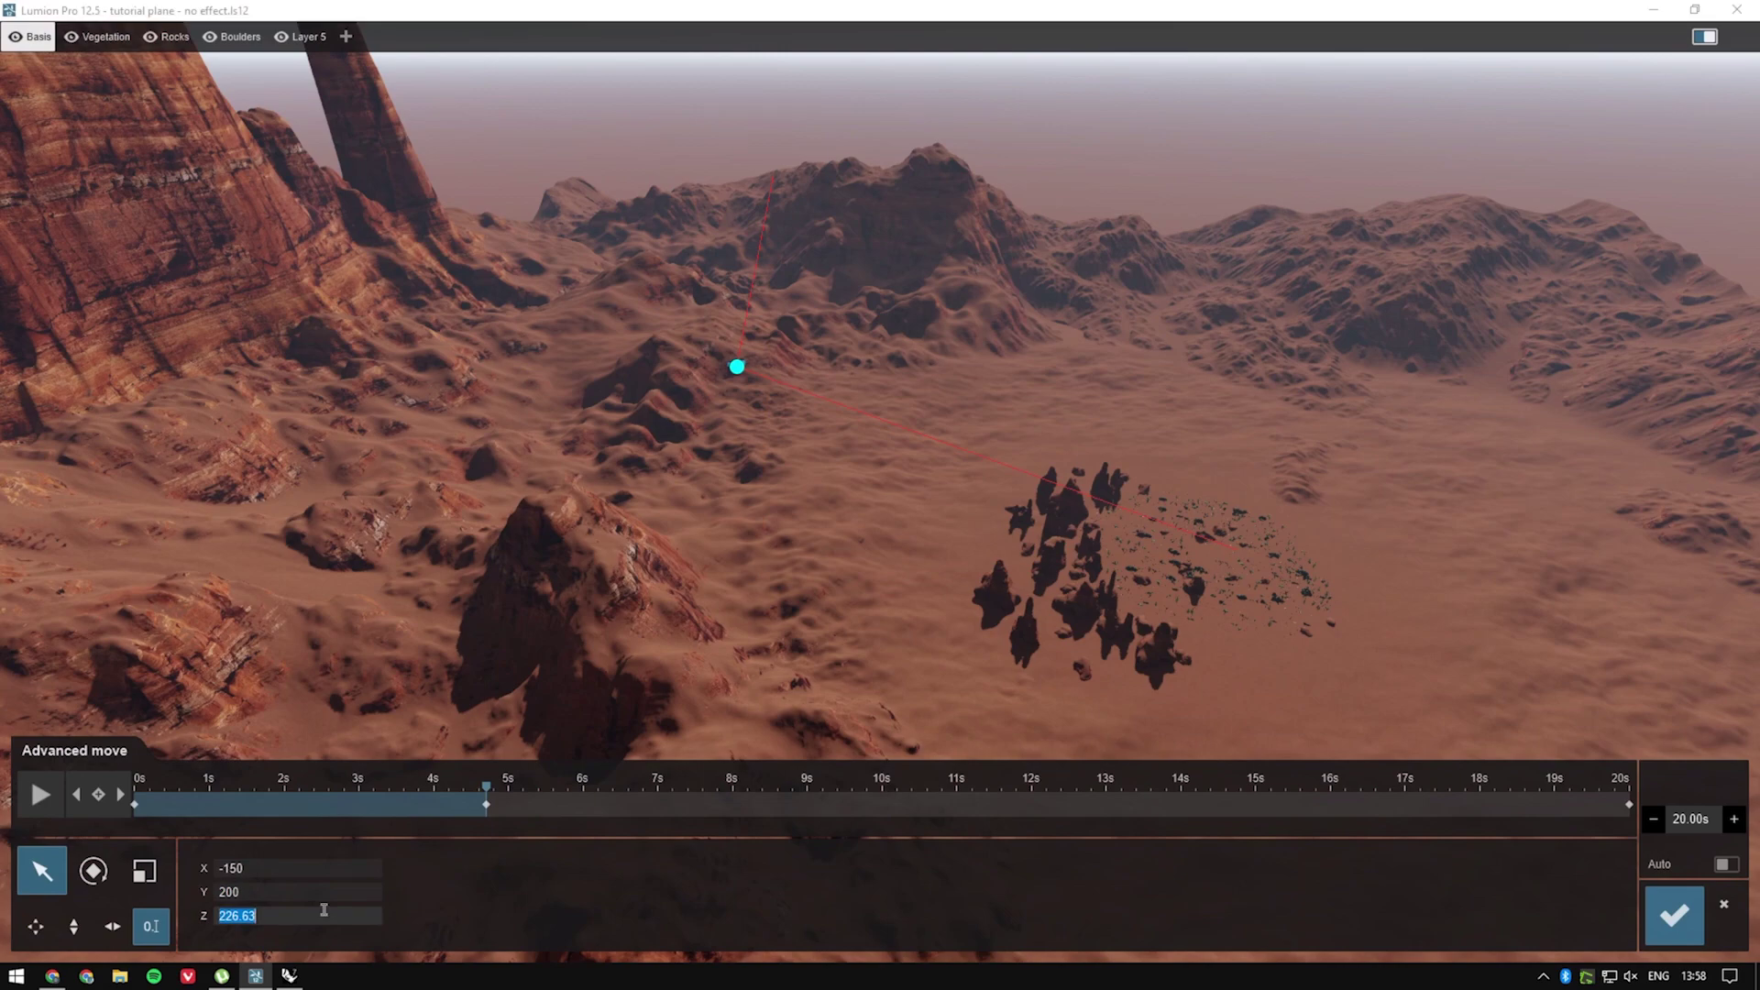
text(450)
key(Return)
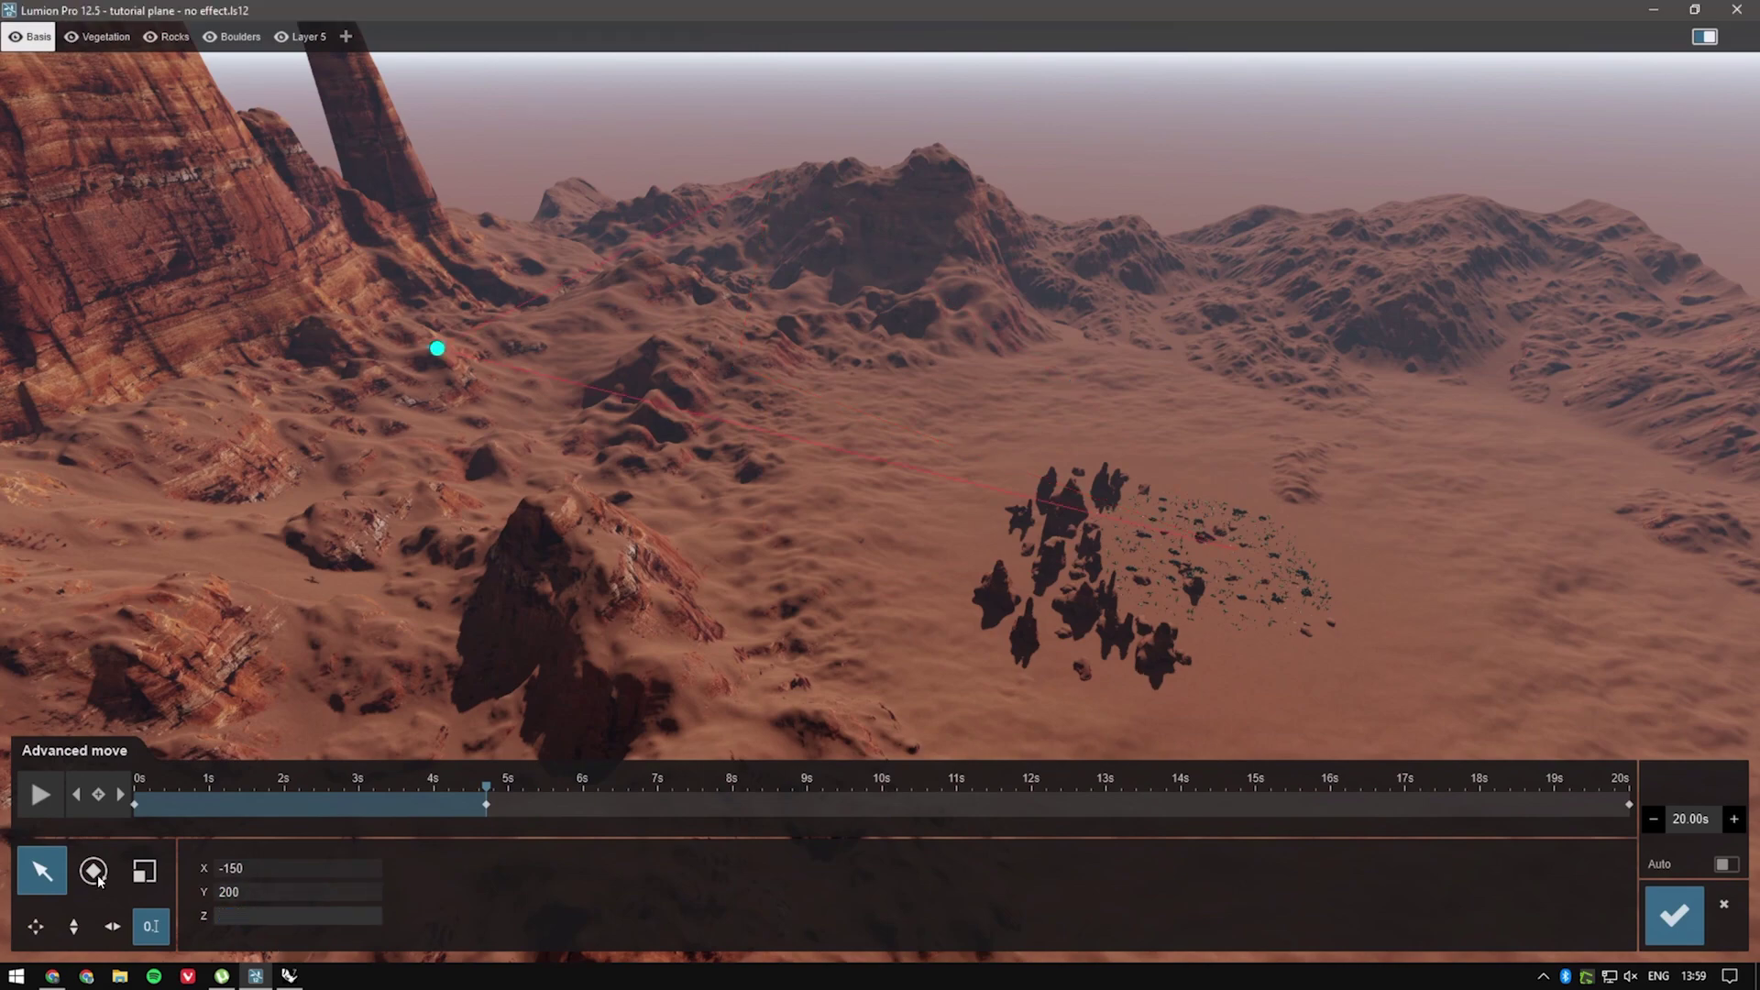
Rotate the aircraft at the 4.7-second keyframe to a heading of about -86° and a bank of 56°.
click(92, 870)
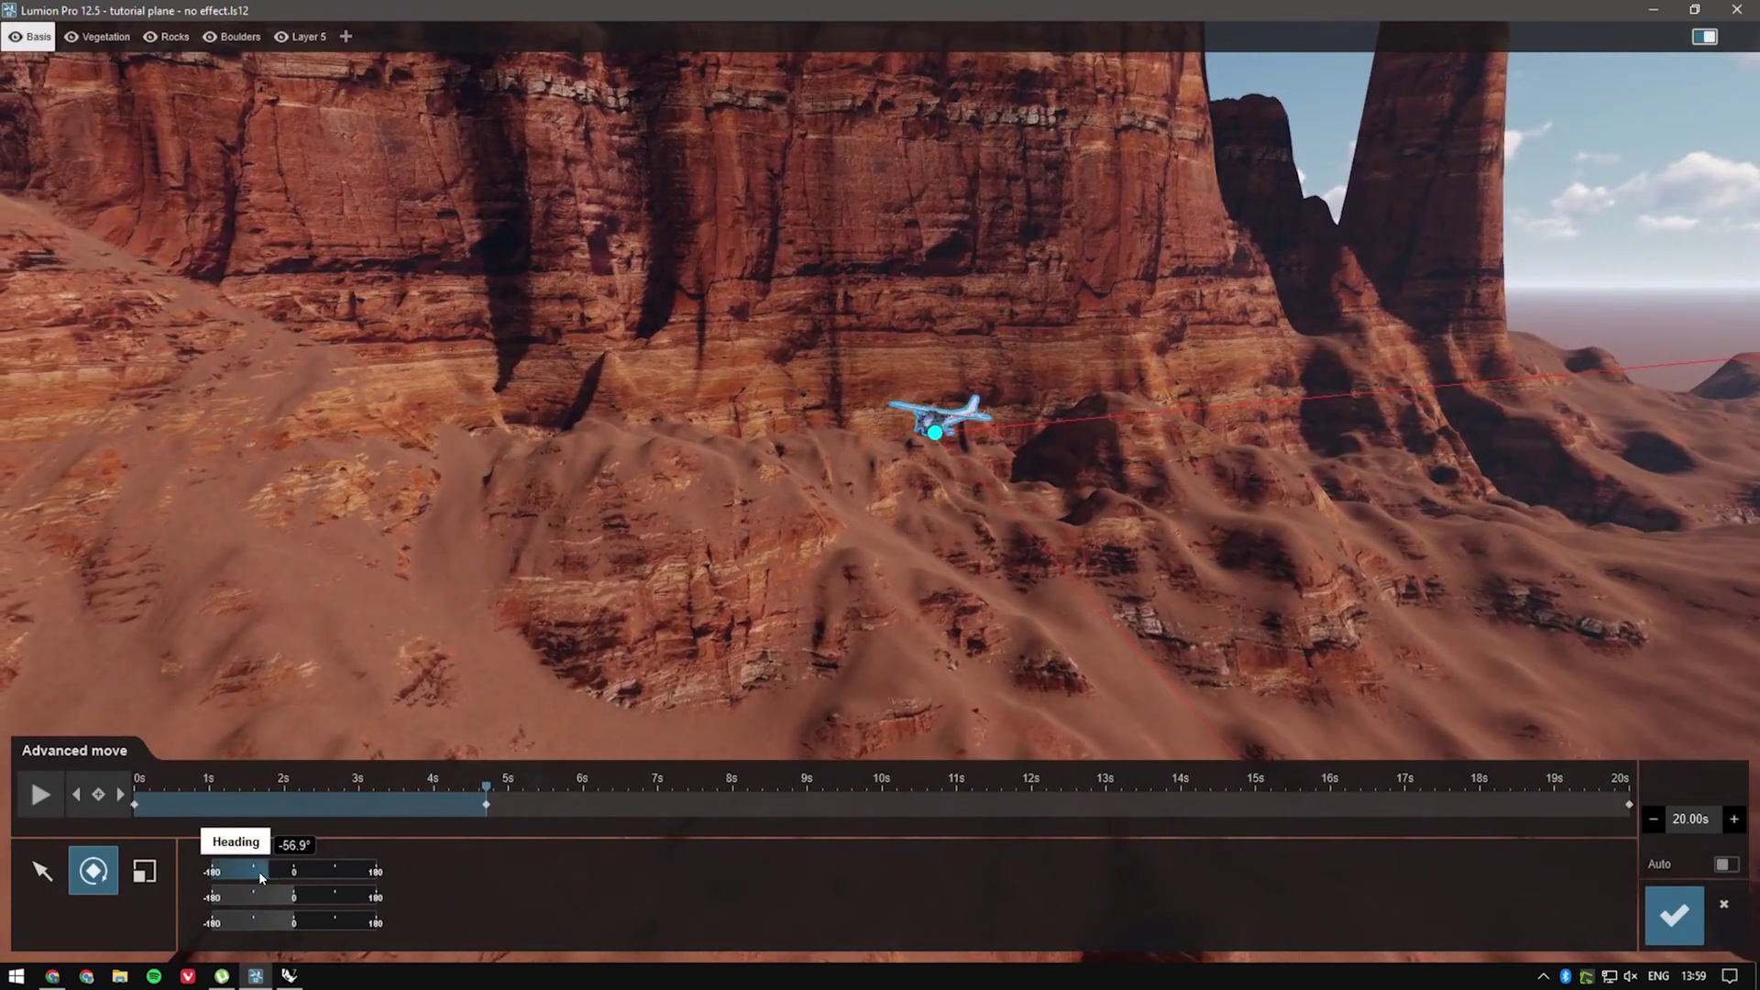
drag(260, 877, 260, 876)
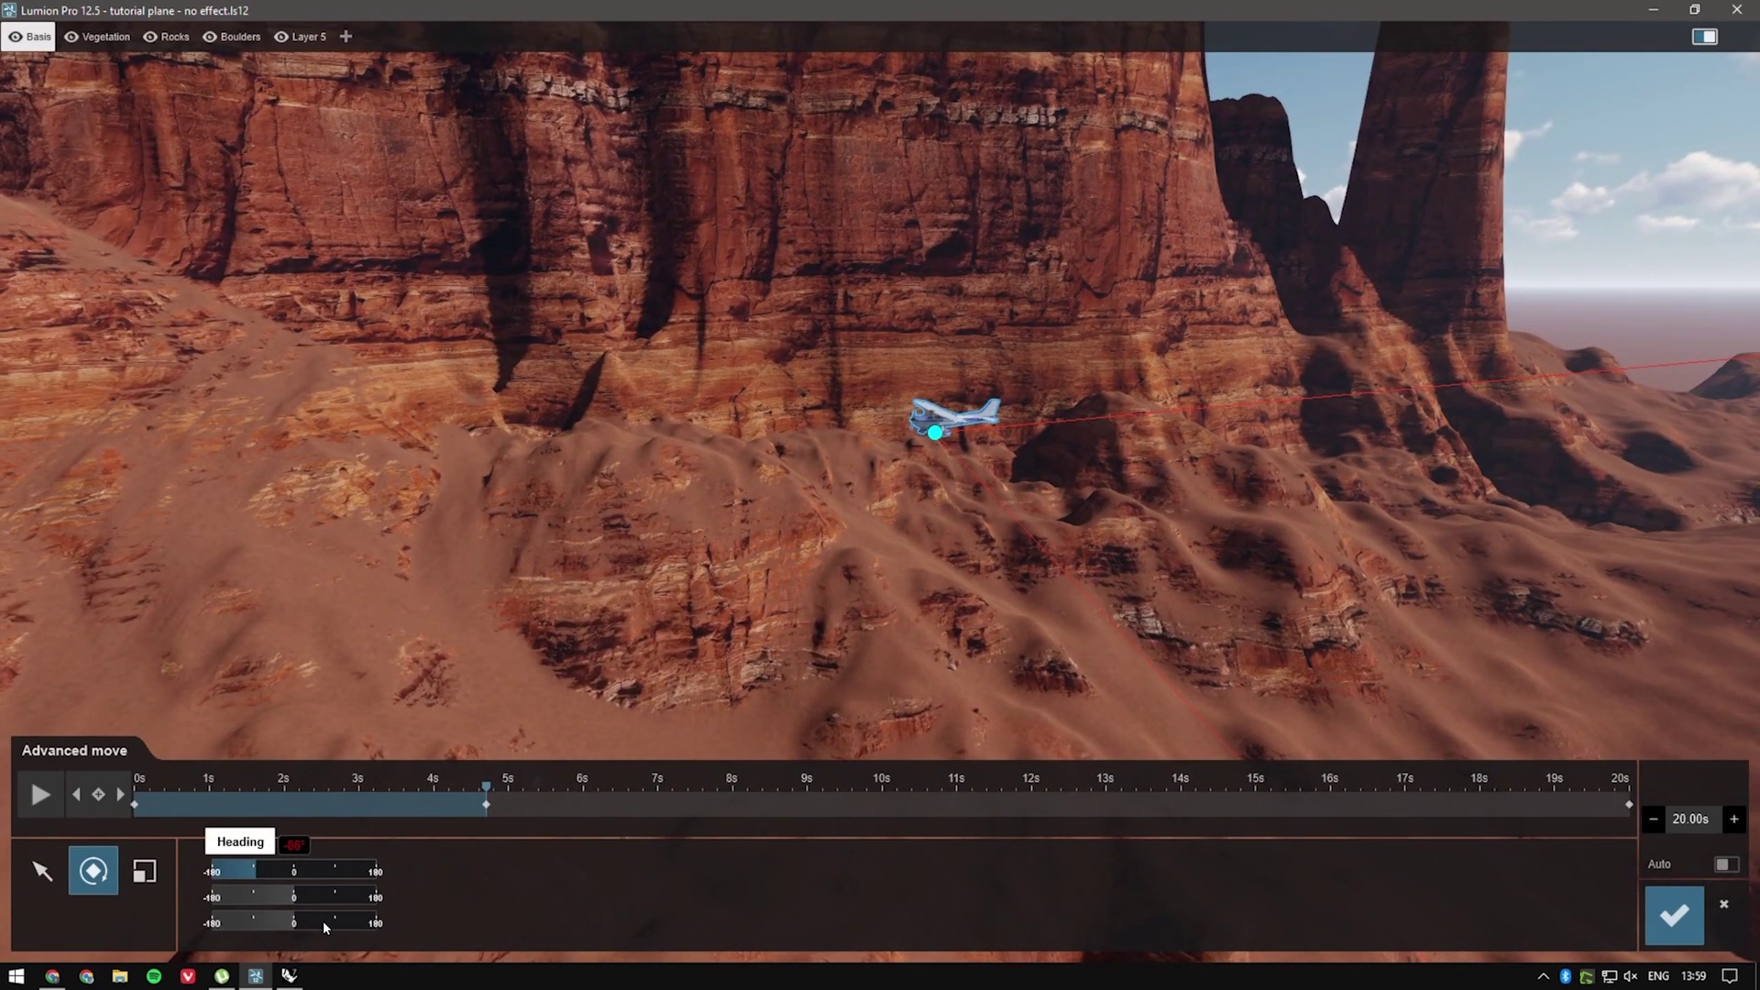
drag(333, 924, 320, 924)
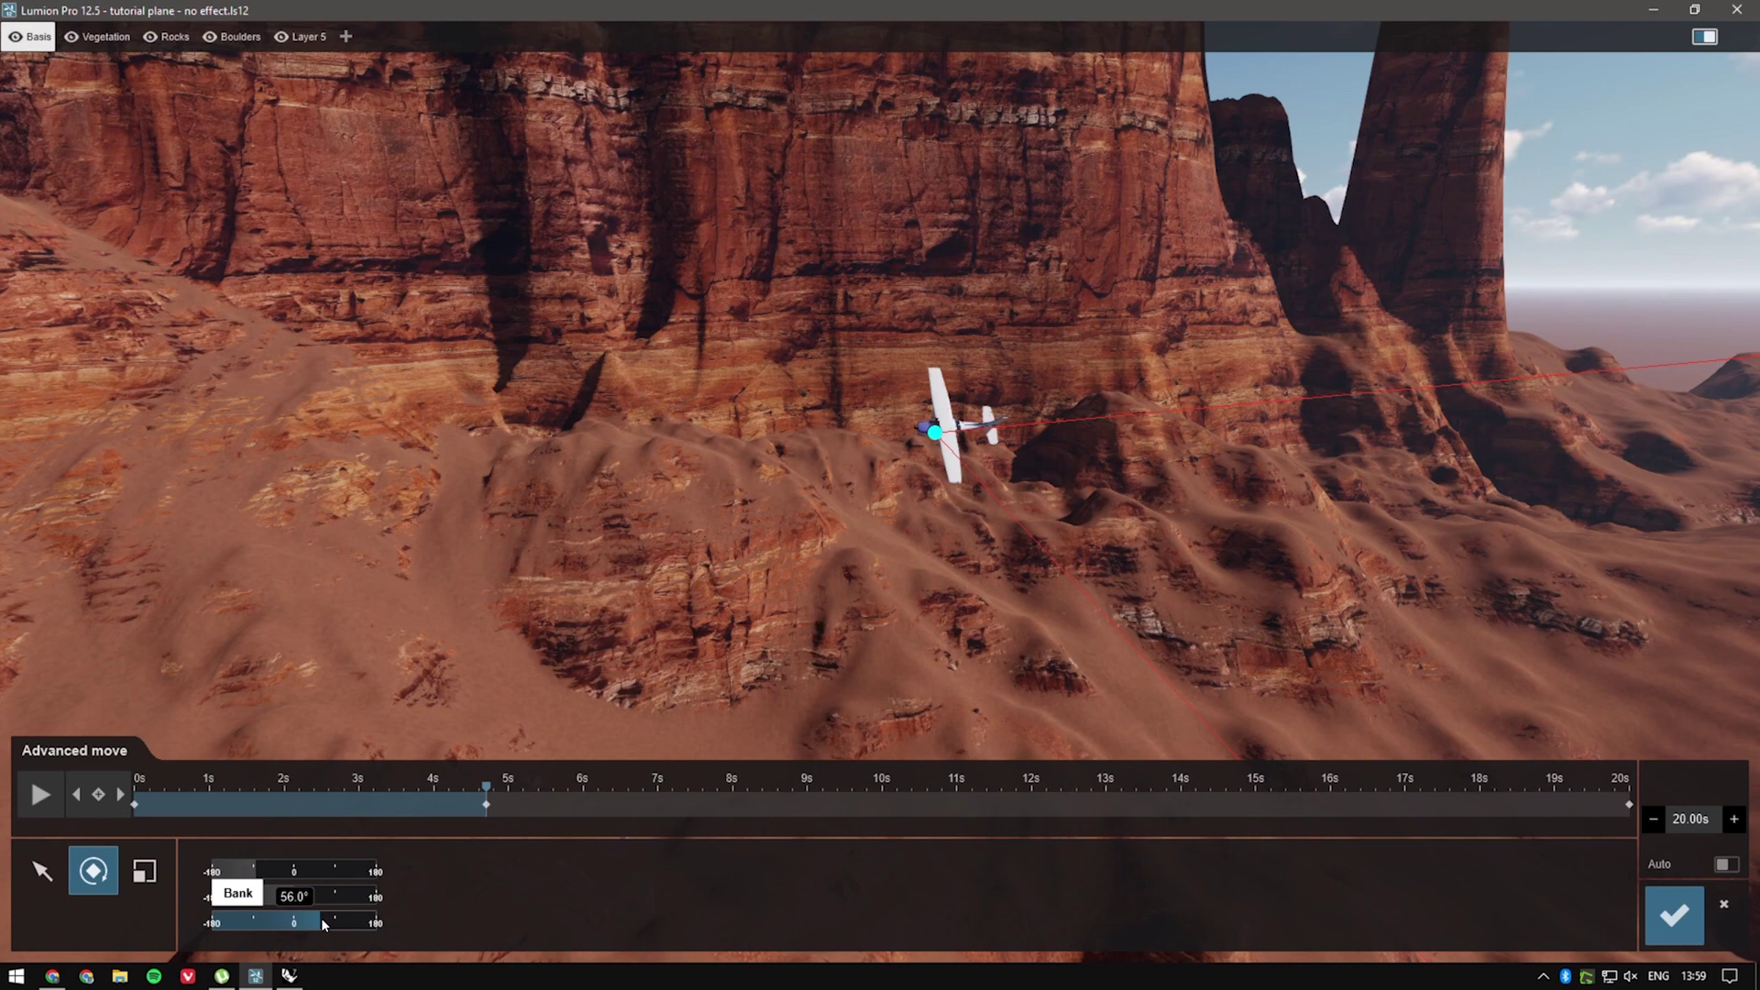
Add an aircraft keyframe at about 7.5 s and set its position to X -375, Y 160 with a new Z value.
click(107, 795)
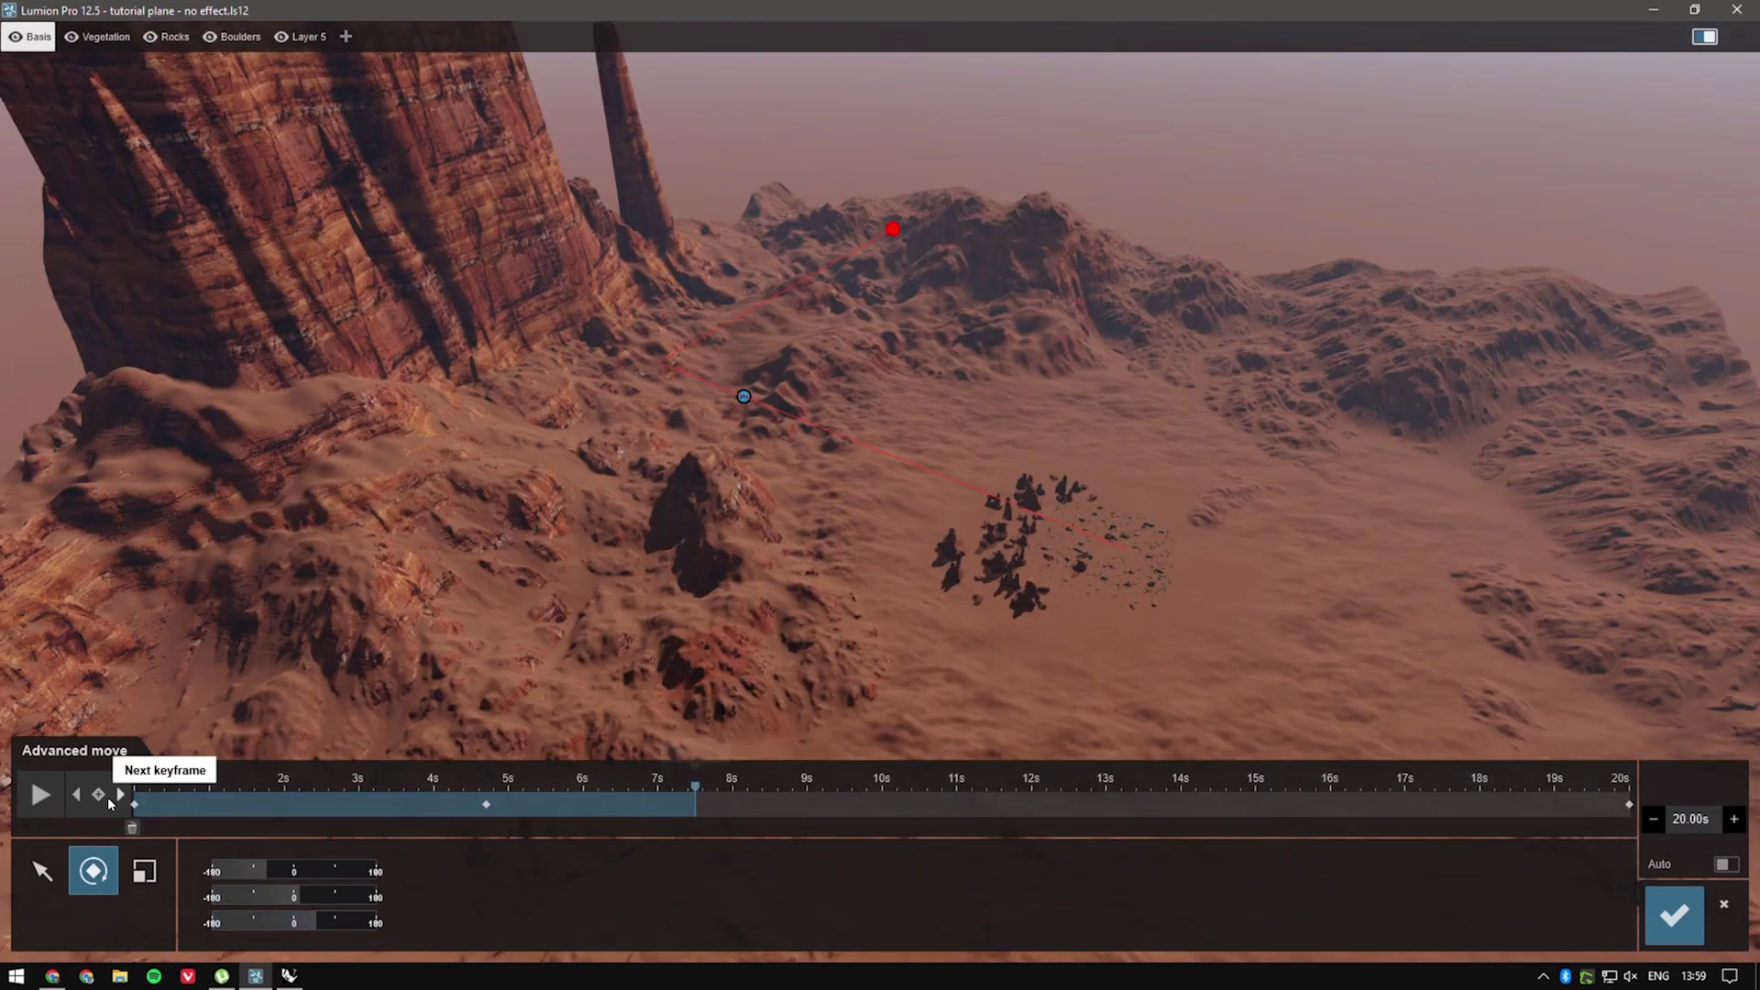
click(37, 869)
click(318, 865)
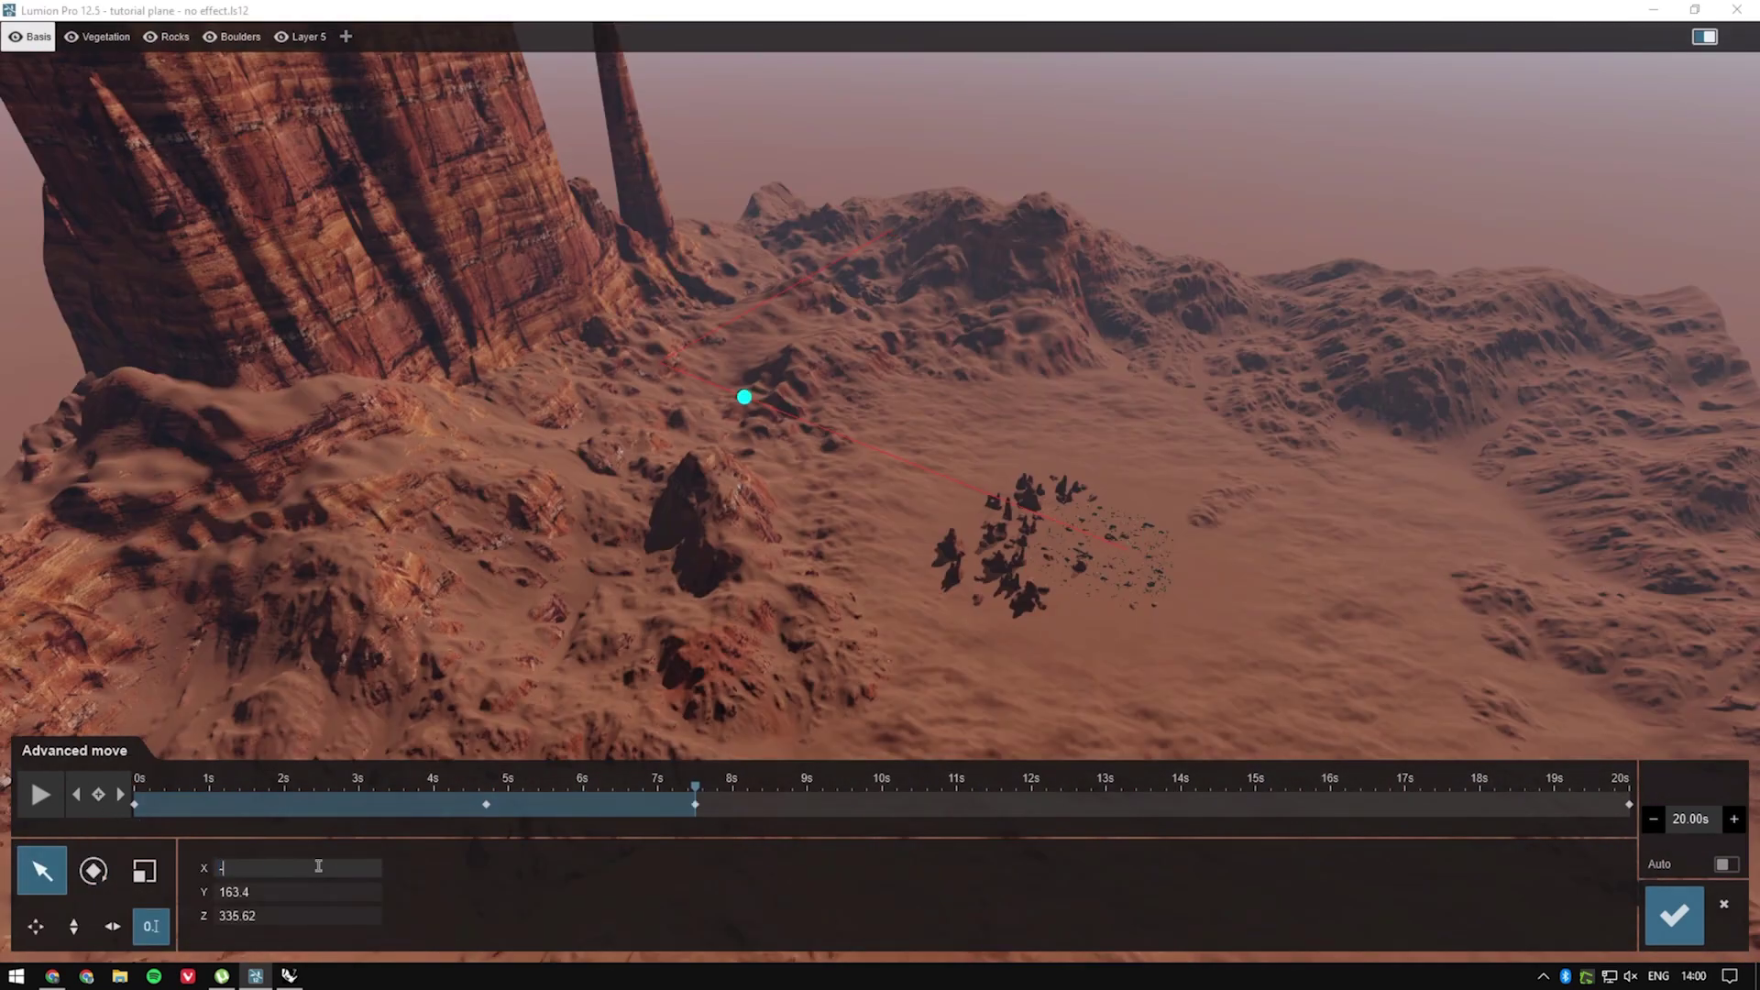
click(301, 914)
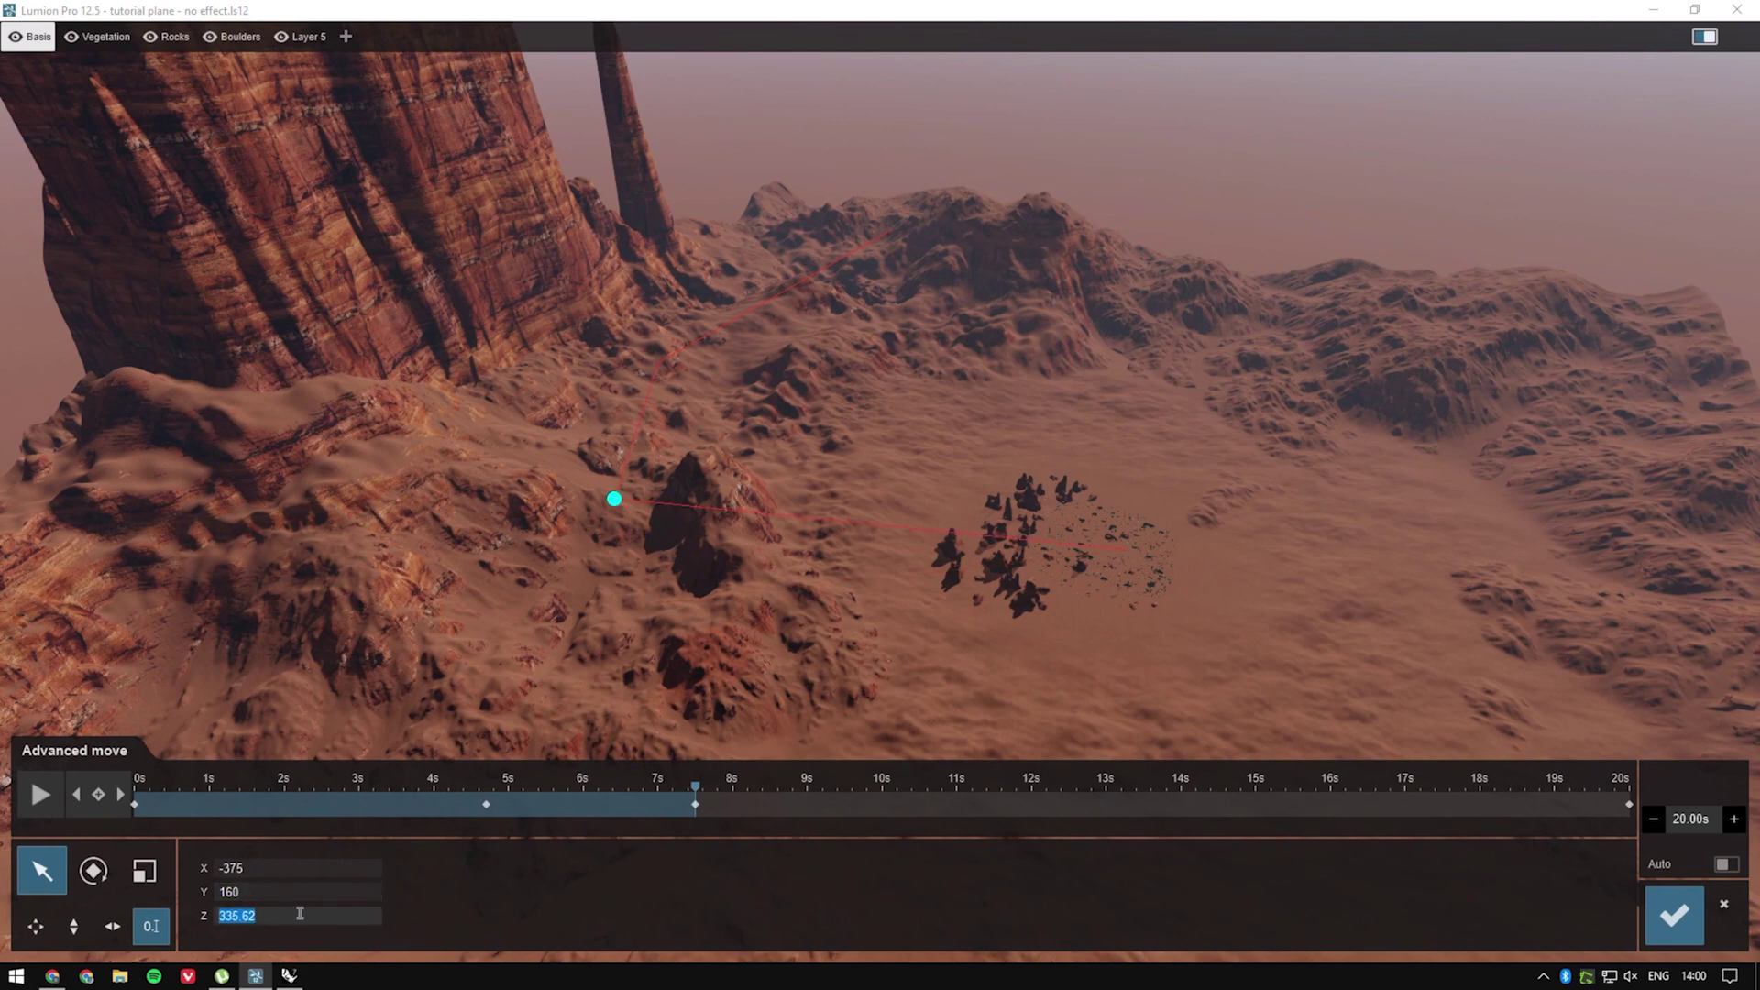
key(Return)
Bank the aircraft at the 7.5-second keyframe, and open the 10-second point for position editing.
click(94, 870)
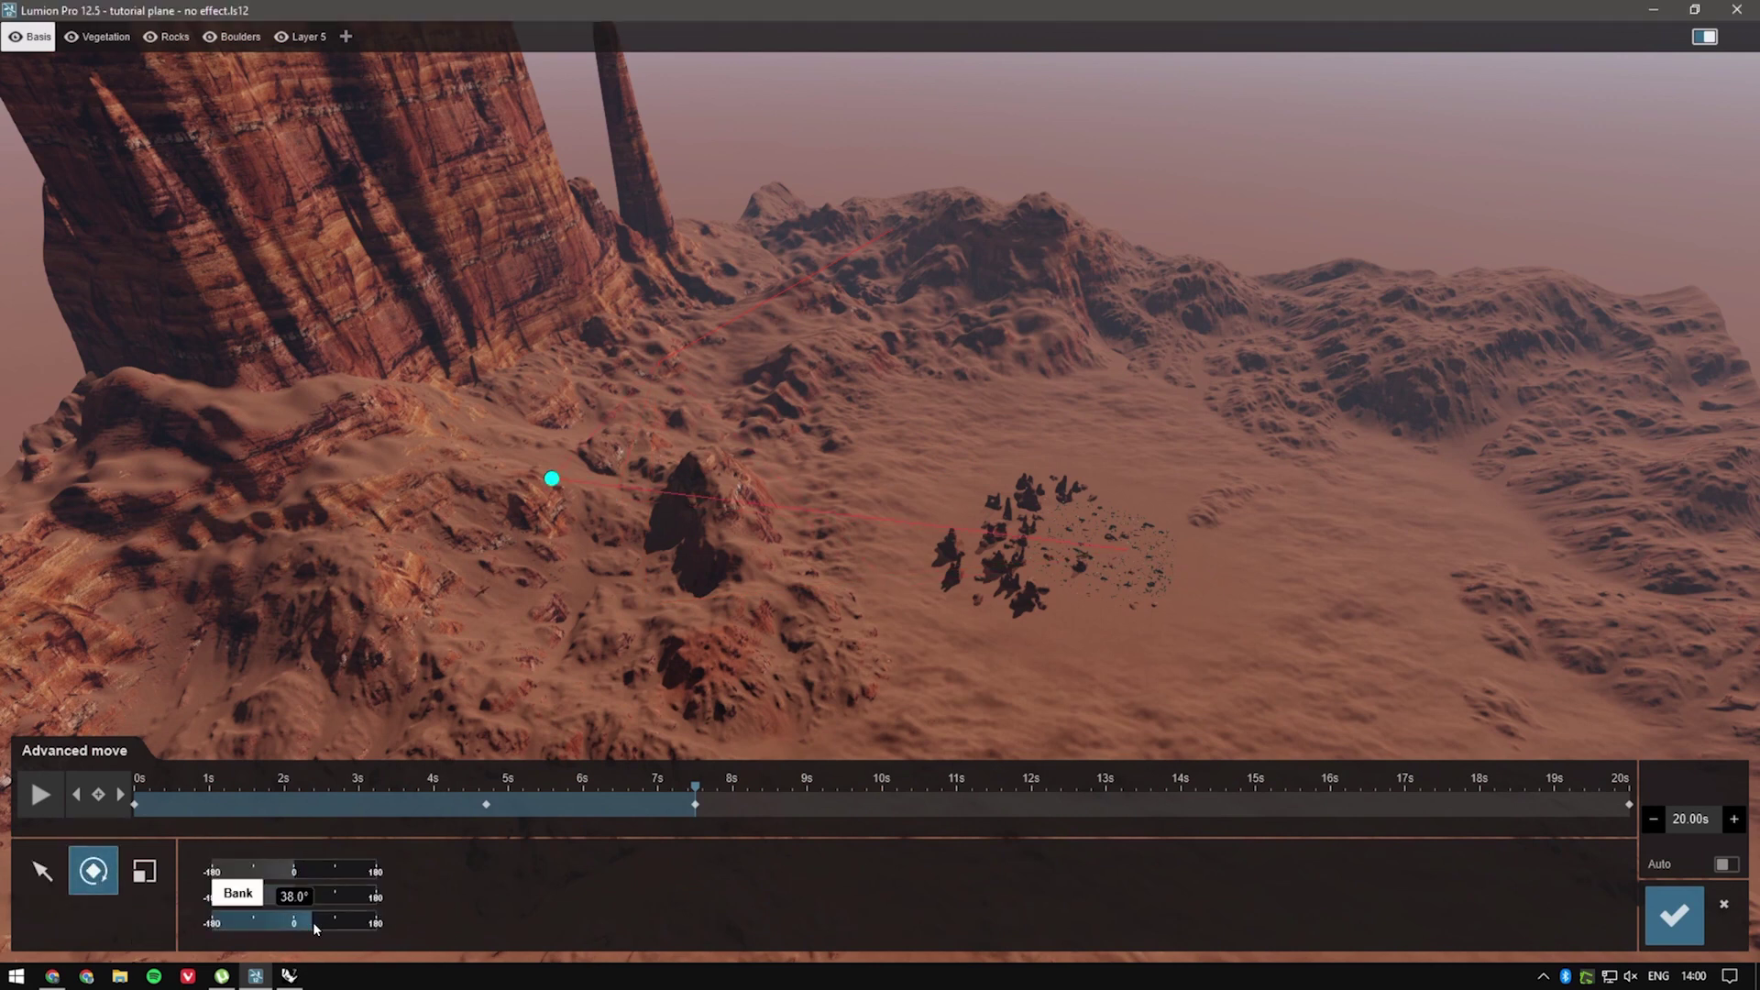
drag(312, 921, 322, 921)
click(881, 804)
click(42, 871)
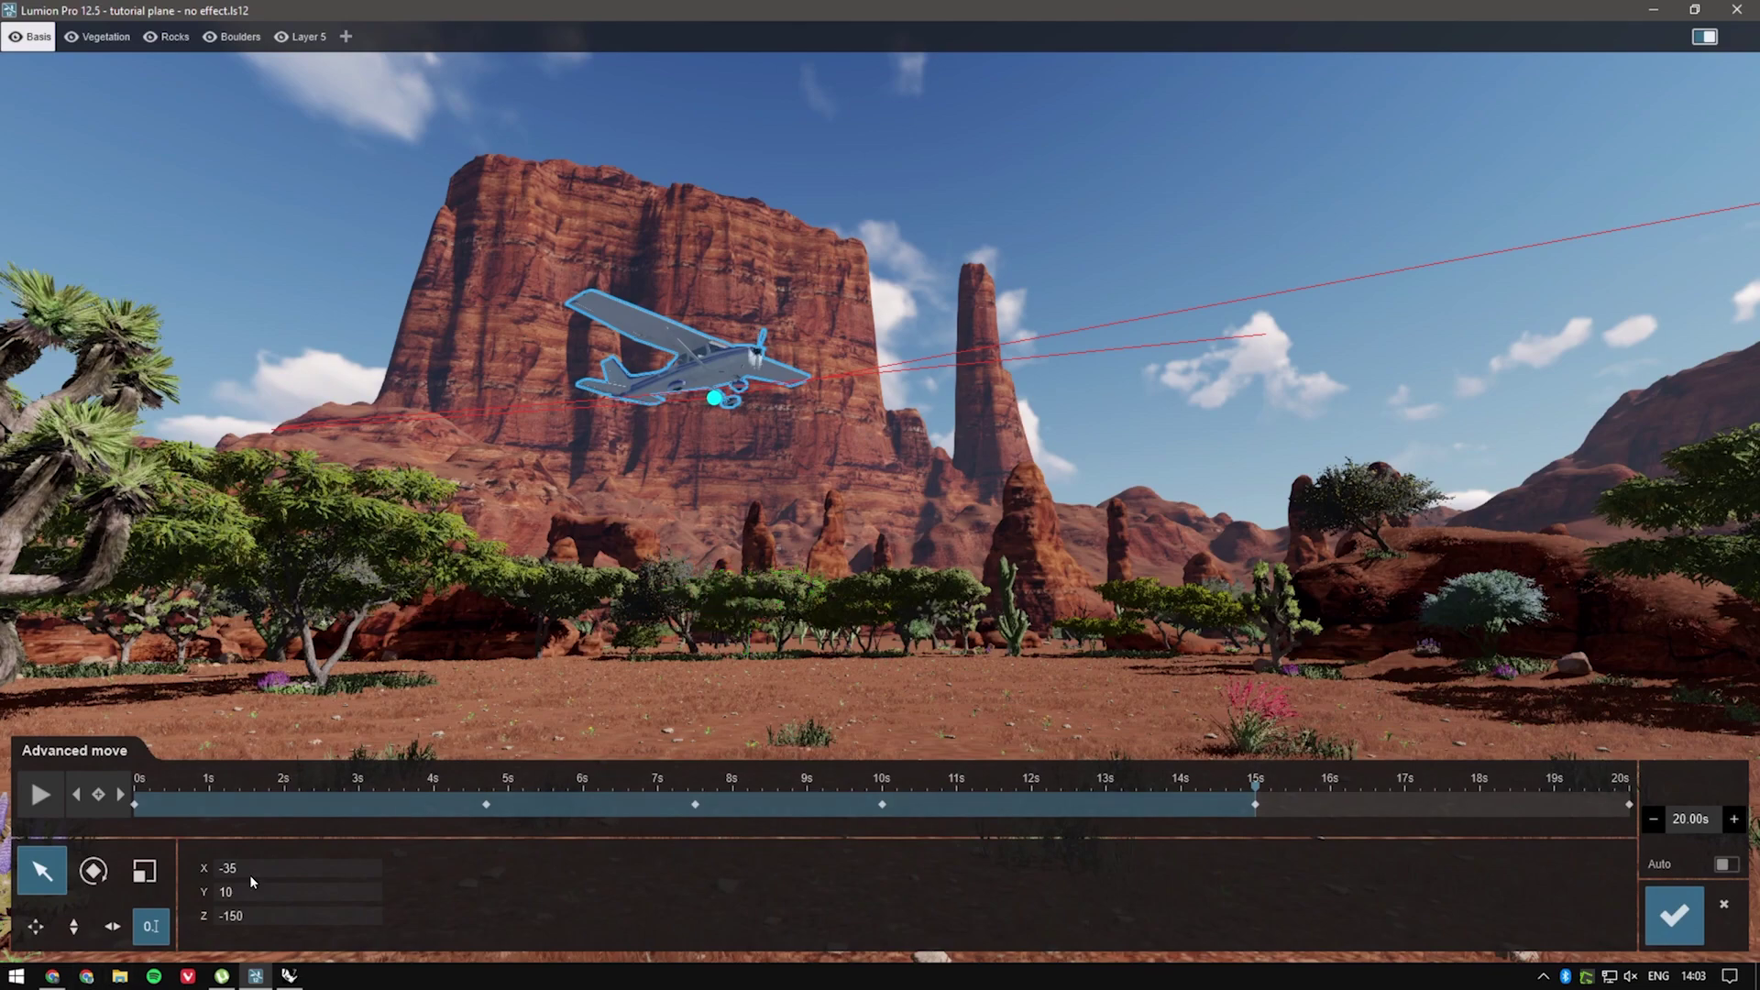
Review the aircraft's final approach by playing the animation from about 12.8 s, and accept the Advanced Move edits.
click(119, 794)
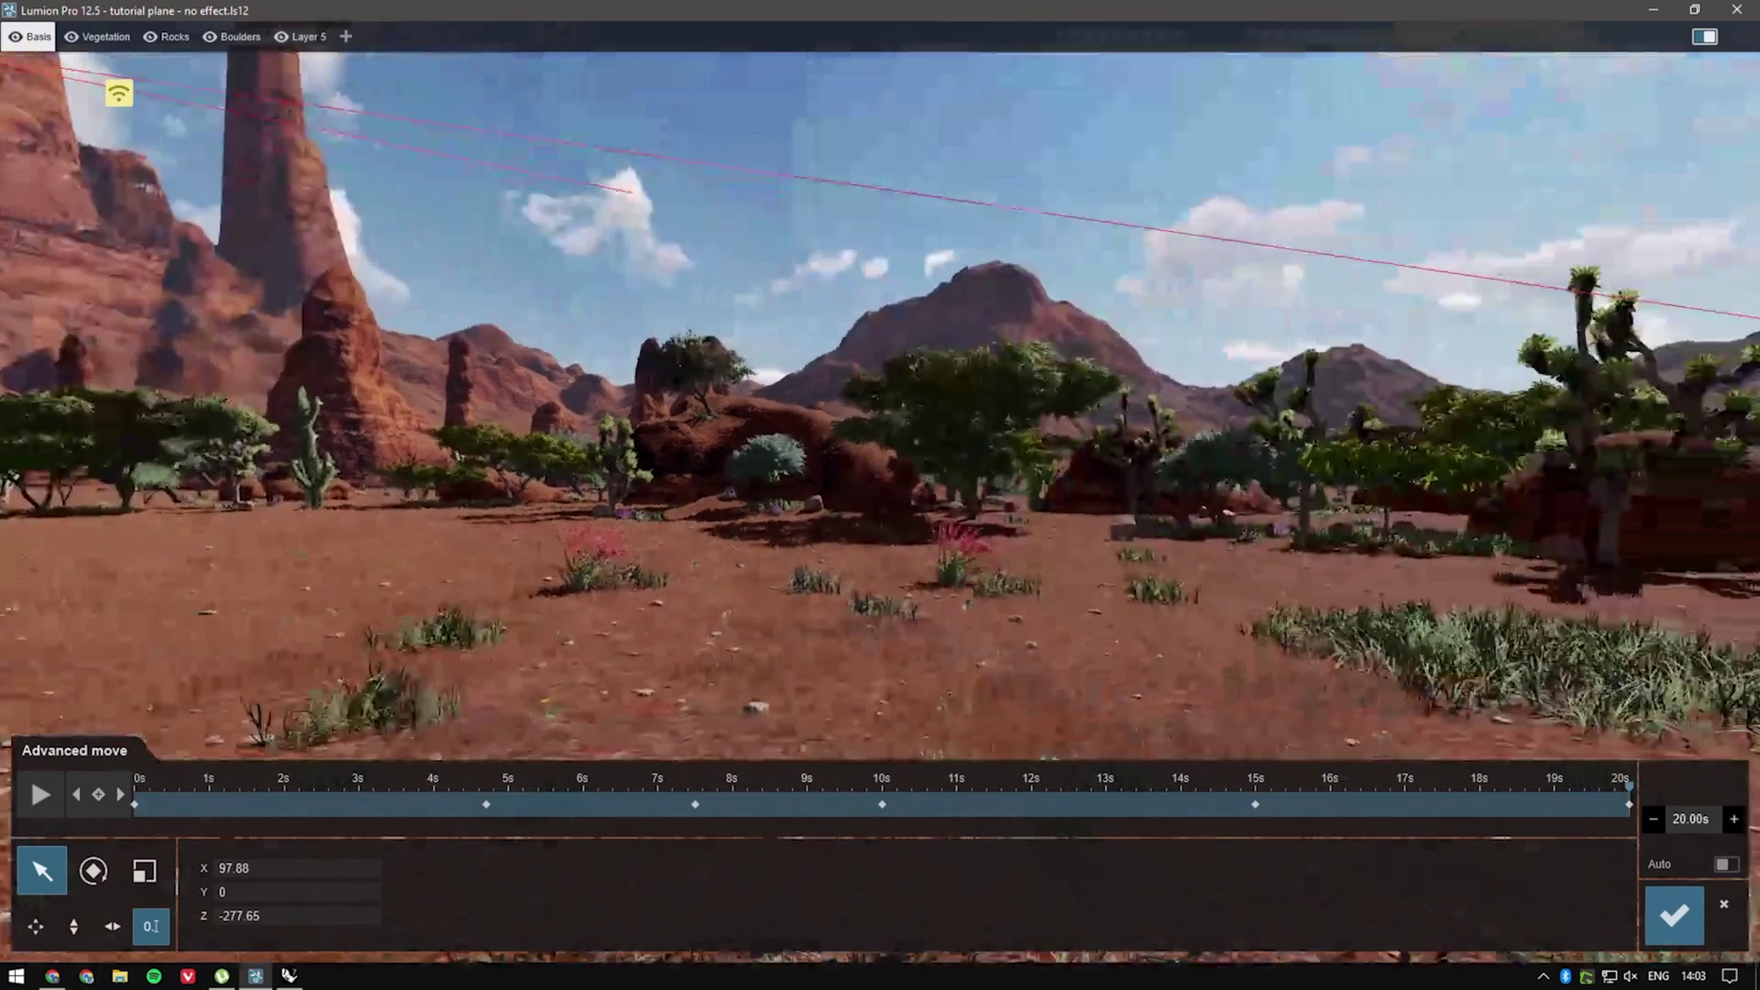
key(s)
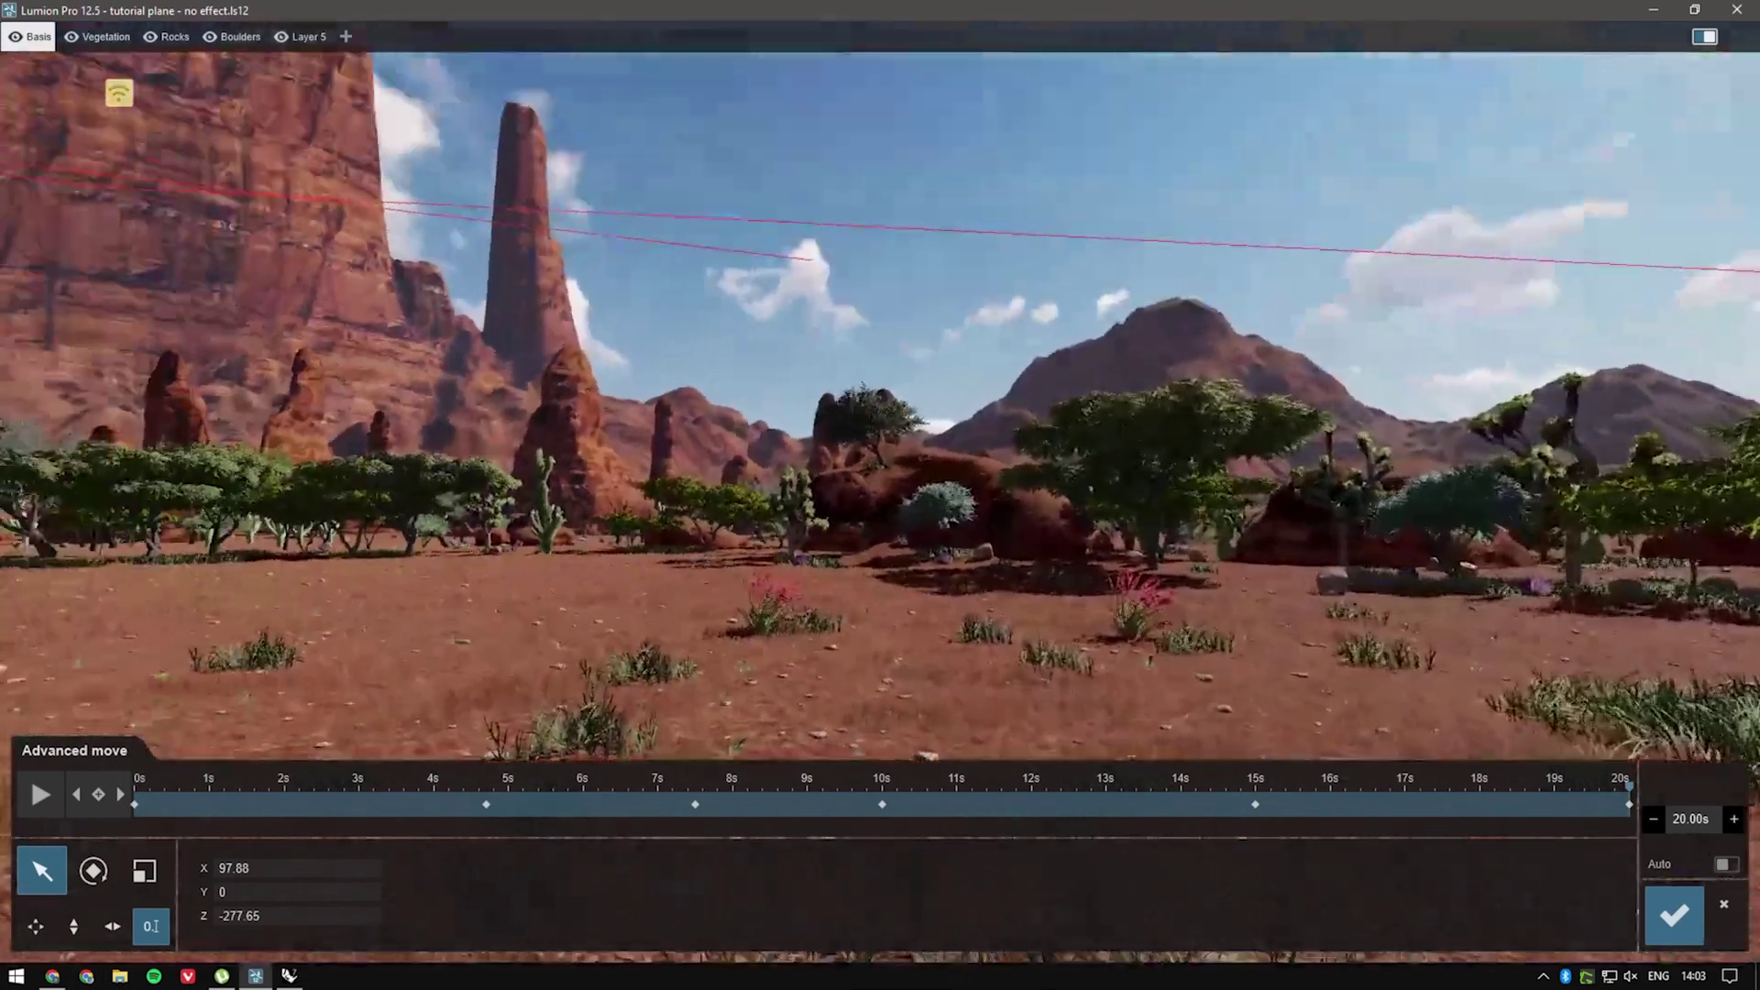
right_drag(1532, 938, 1532, 938)
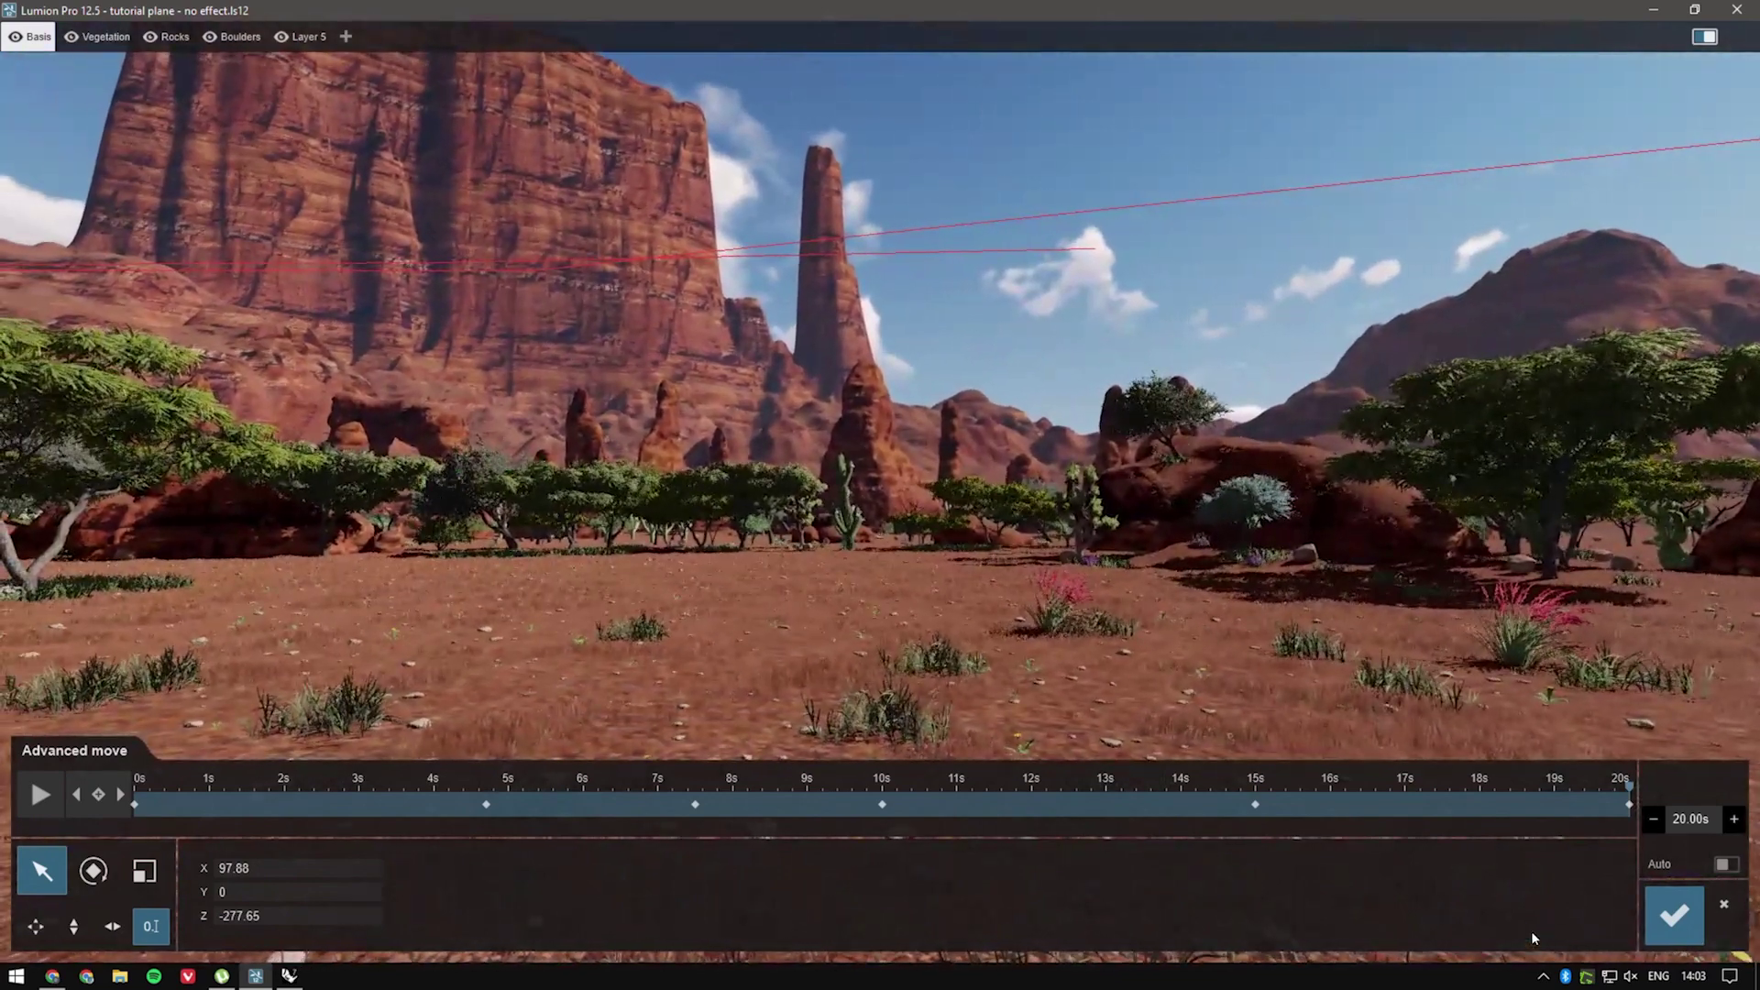
click(825, 788)
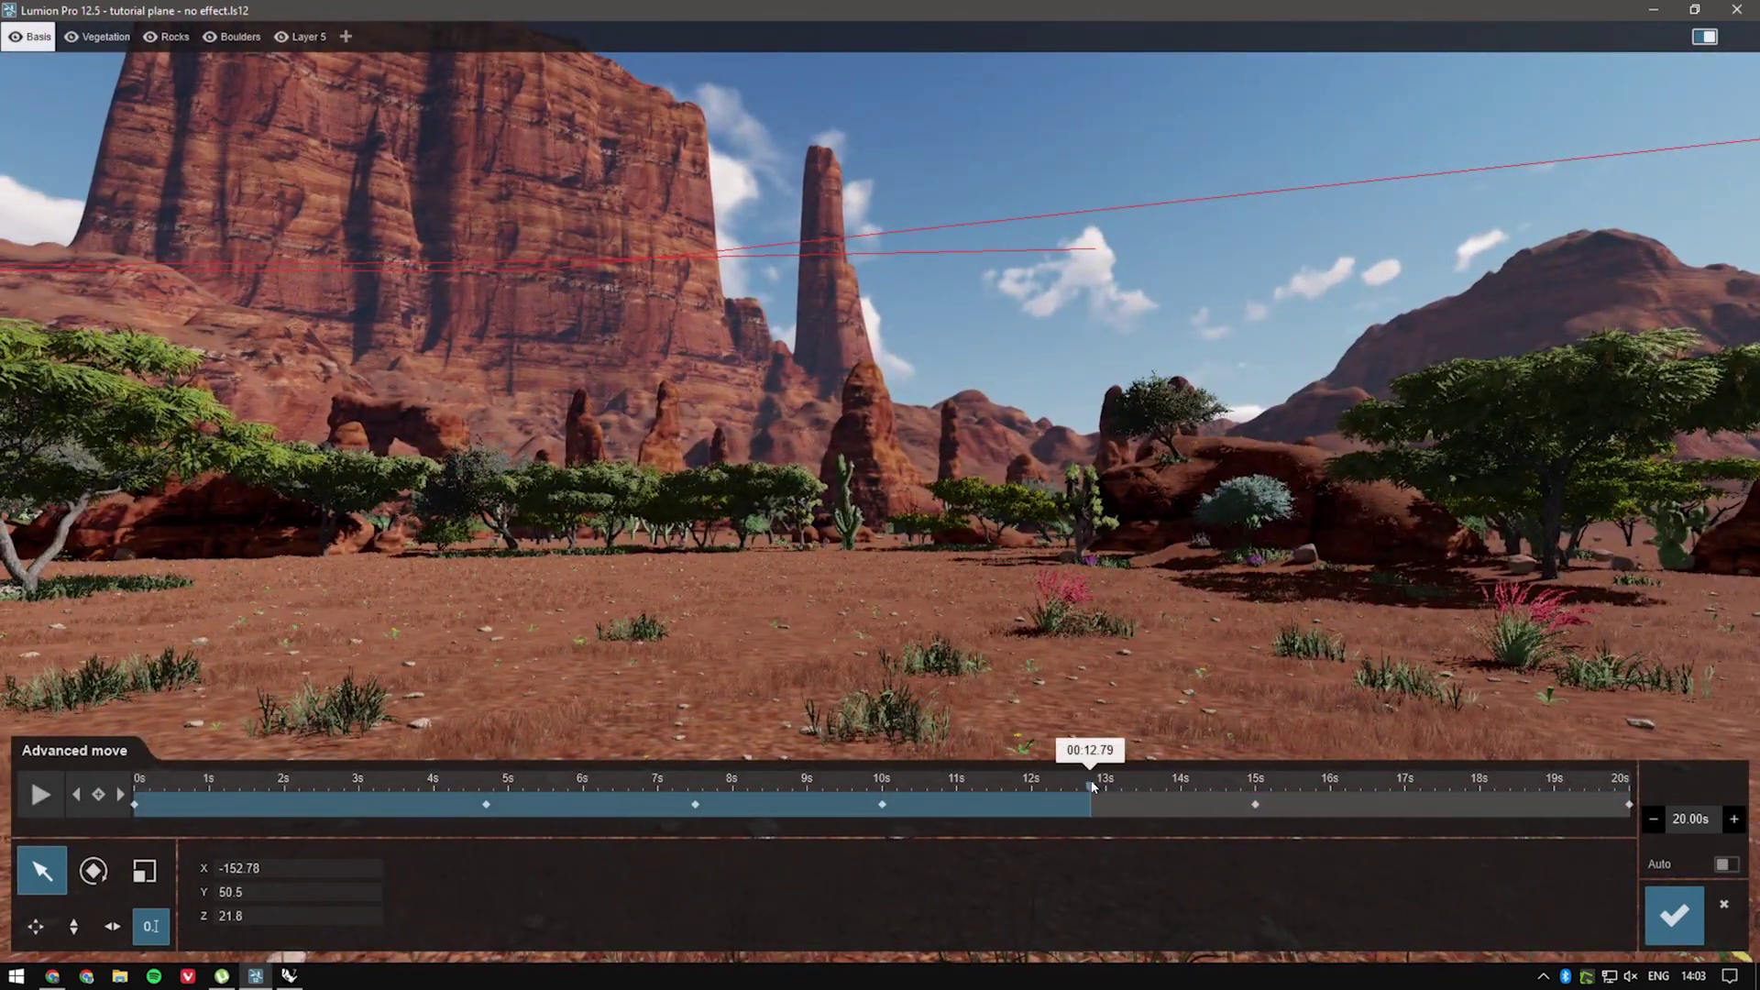
right_drag(843, 494, 630, 575)
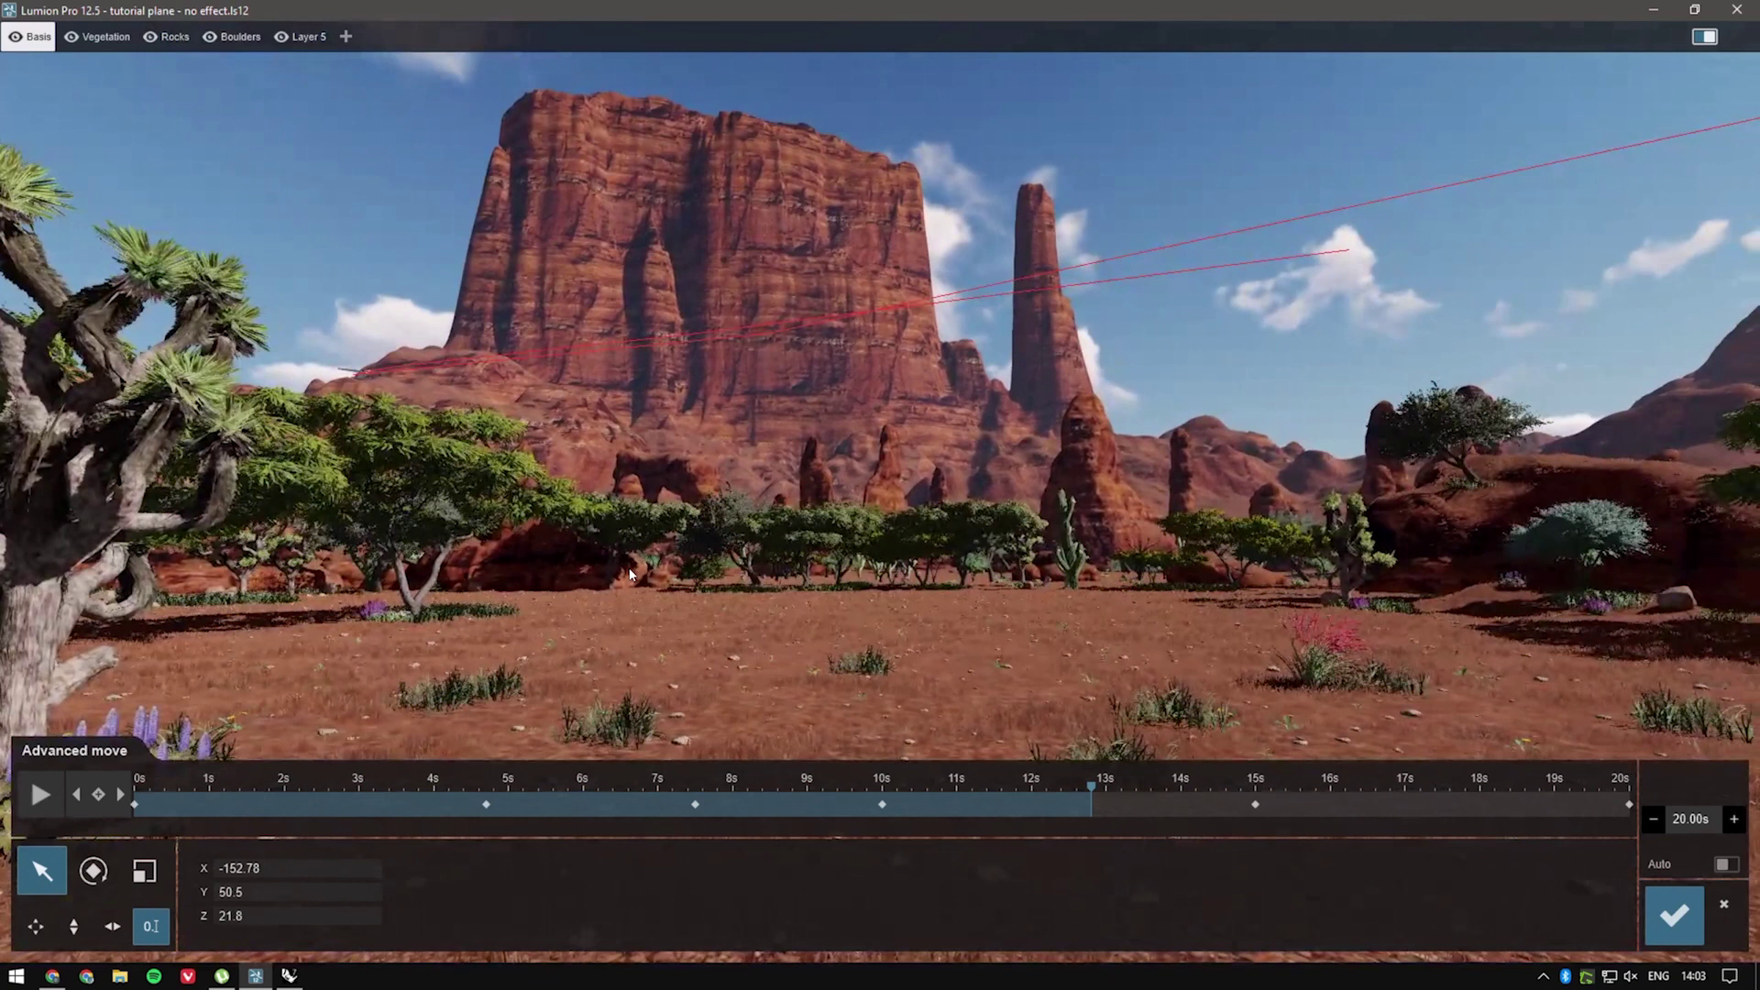
click(50, 804)
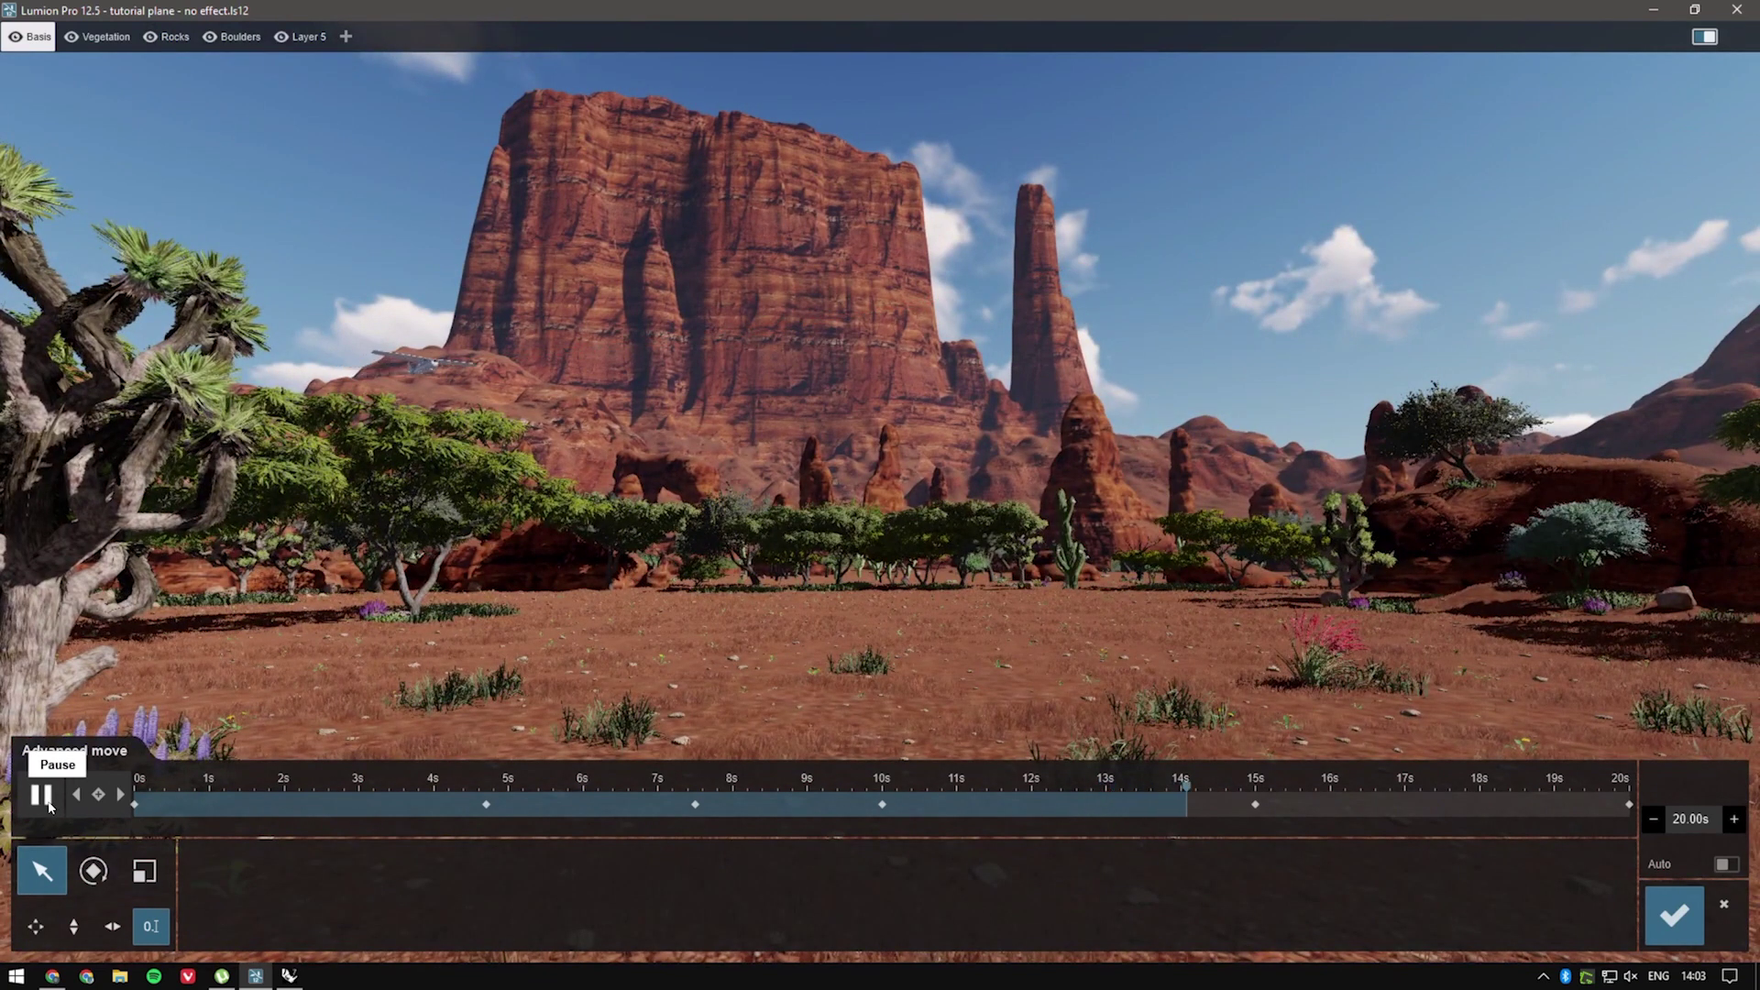
click(41, 794)
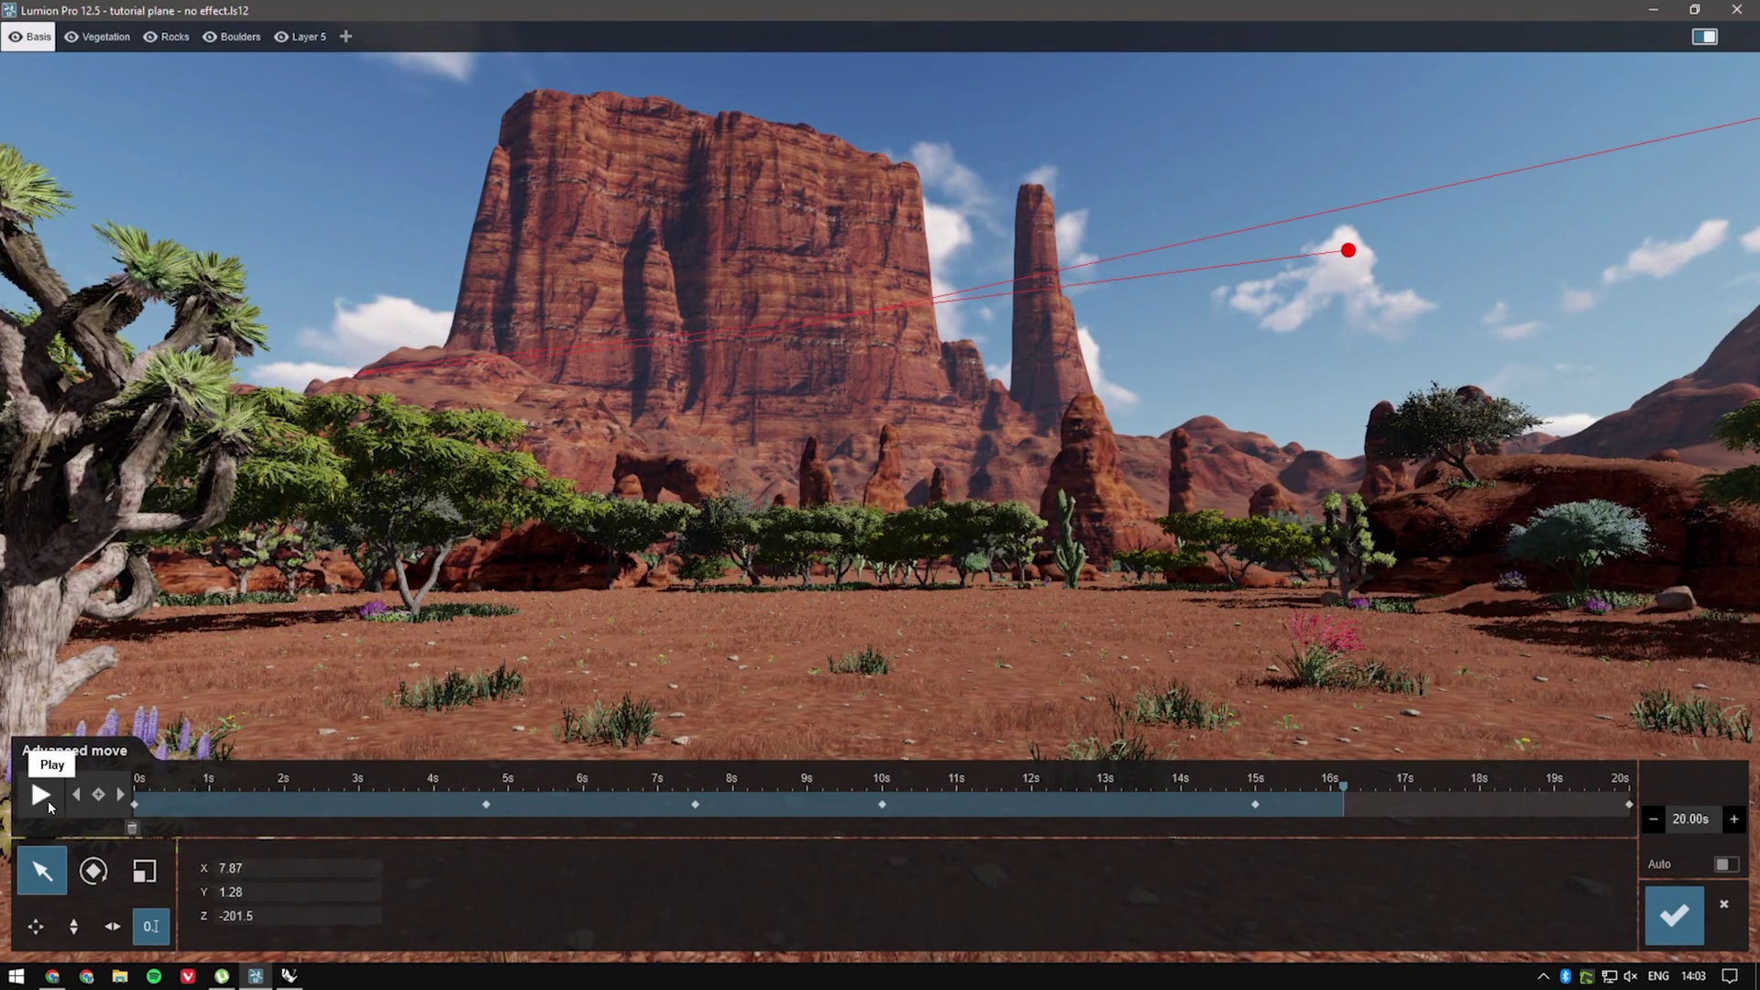
click(1674, 914)
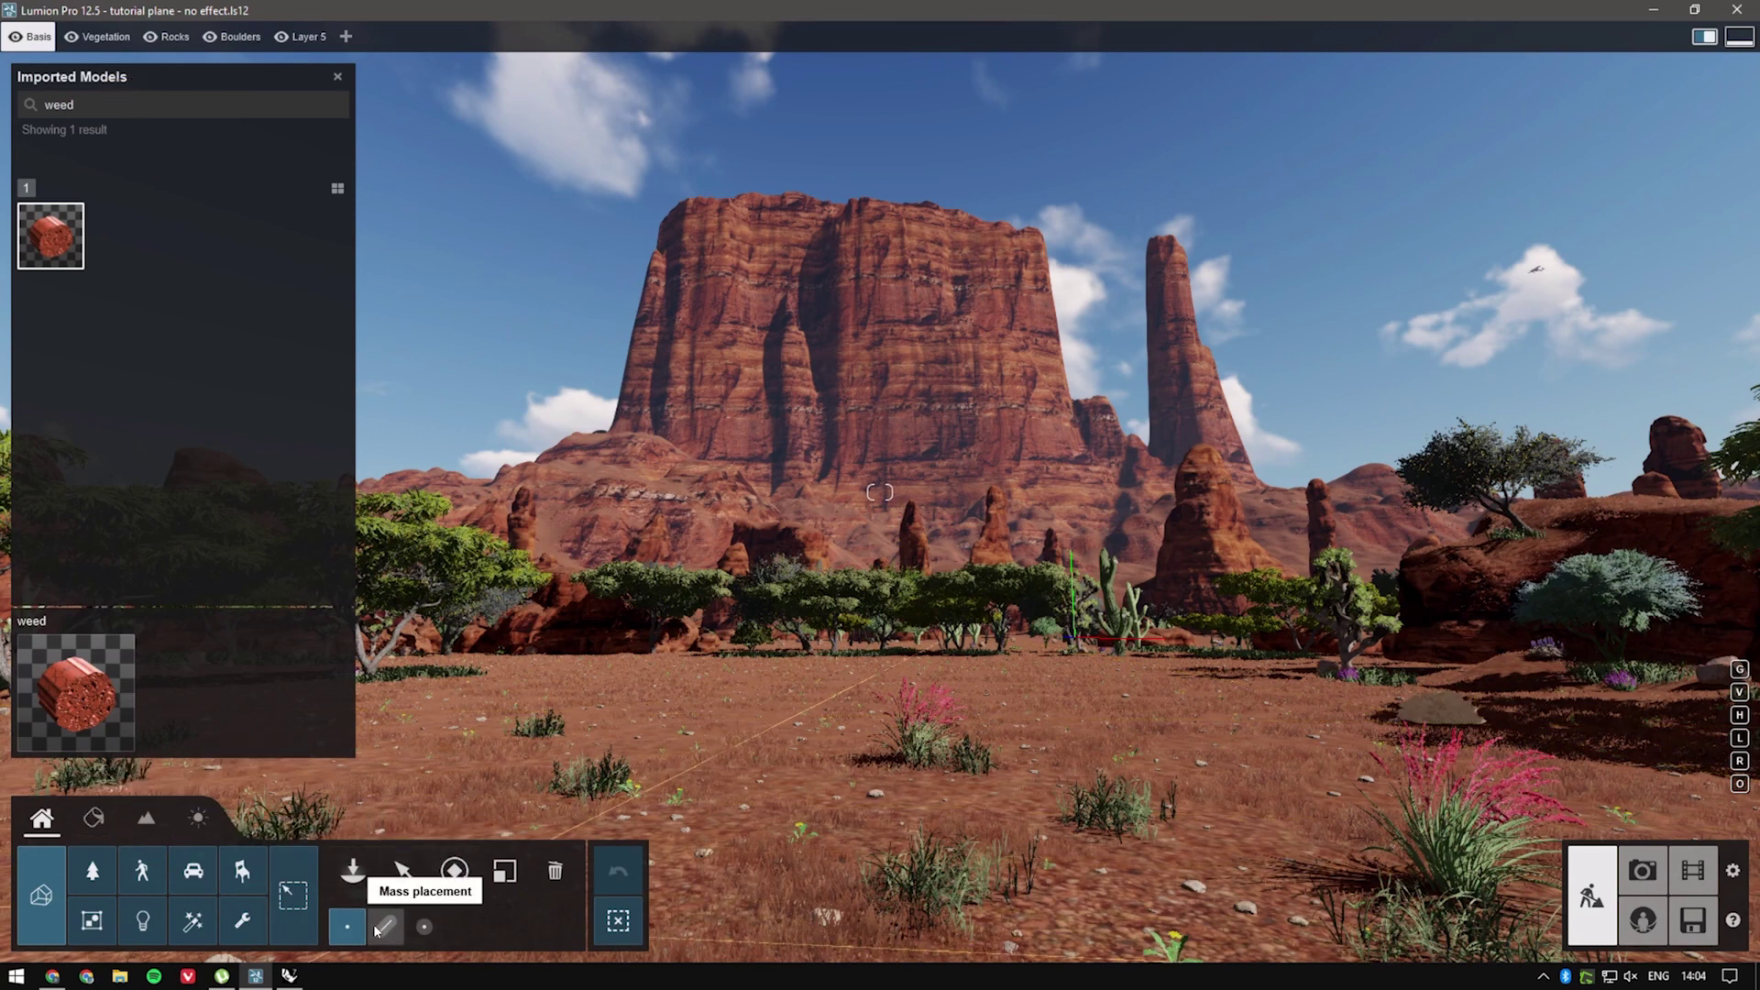
Select the weed model lying in the tree's shade and set its Y position to 0.66 m.
click(403, 875)
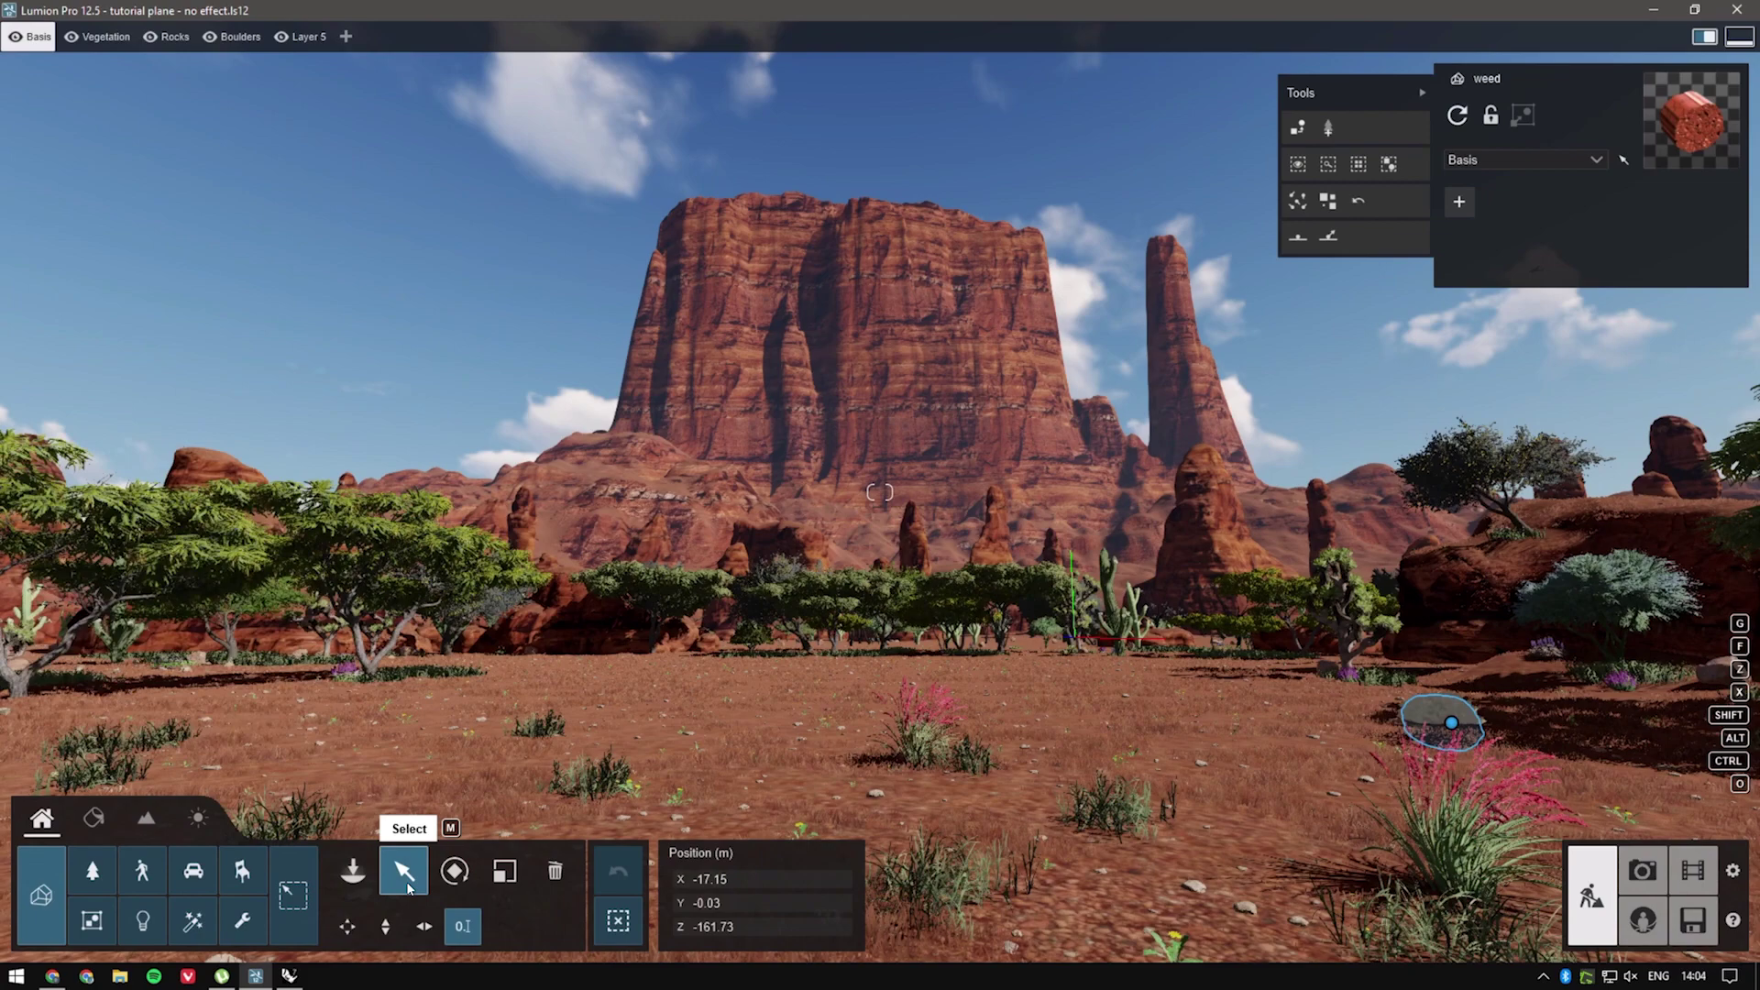
click(385, 926)
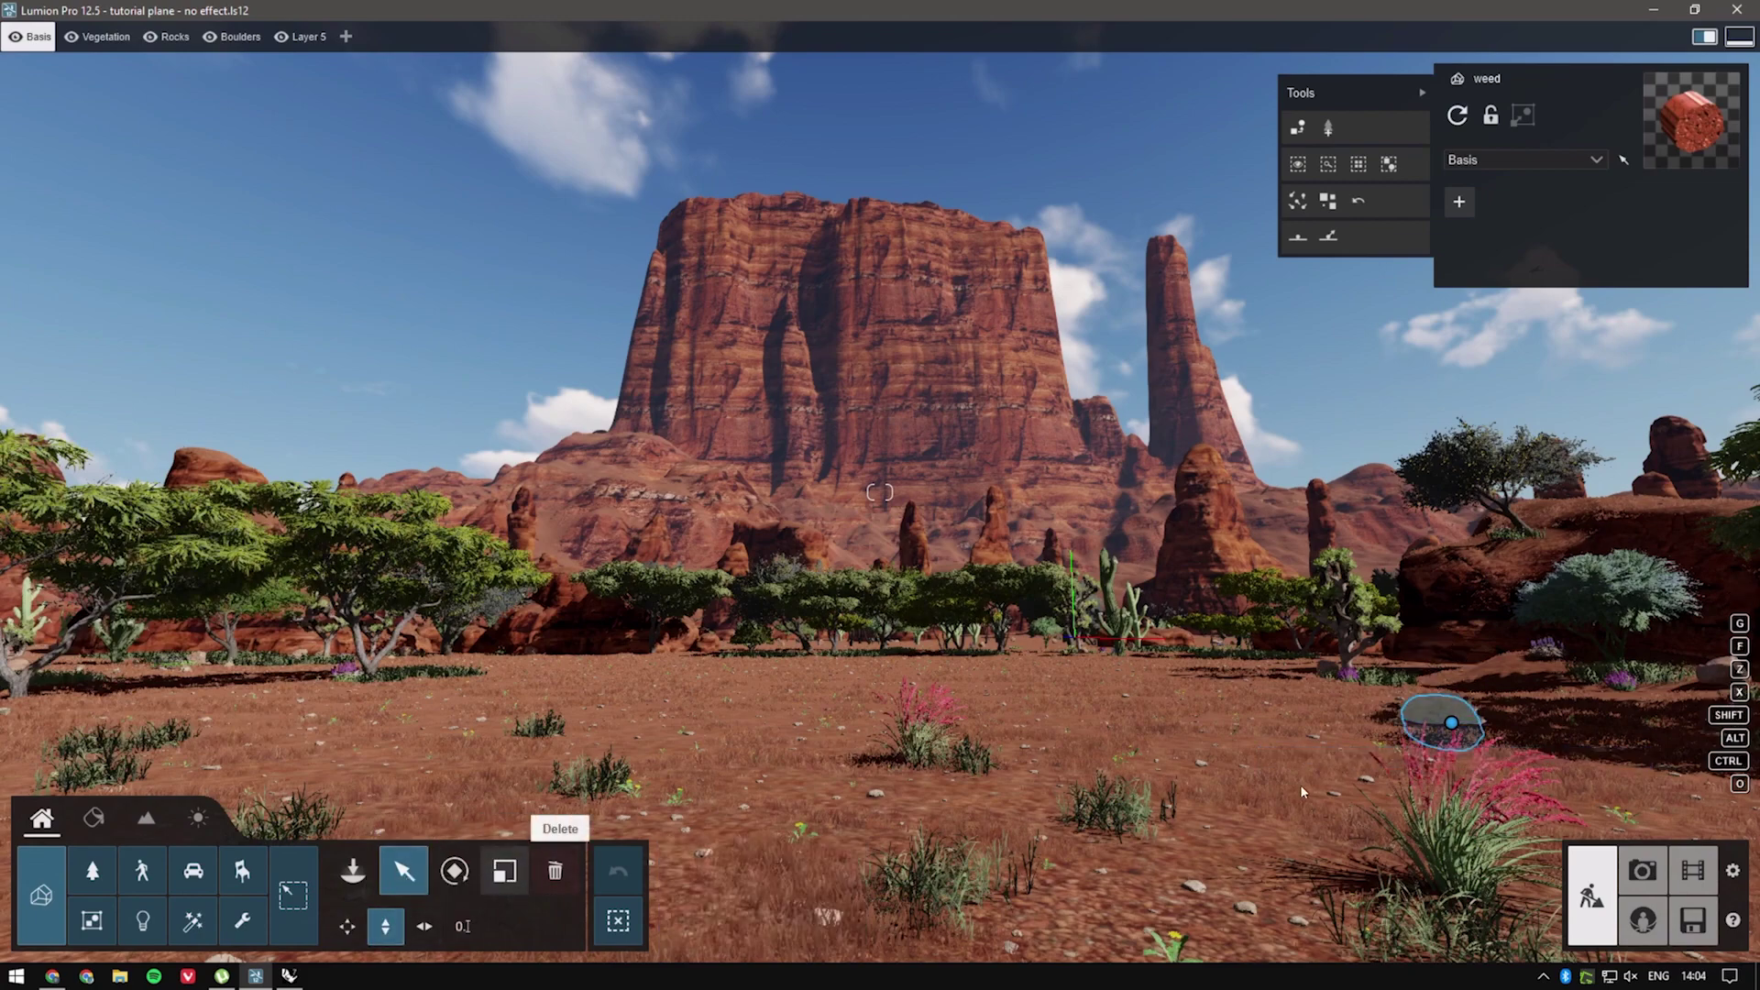
key(w)
right_drag(1302, 791, 1521, 917)
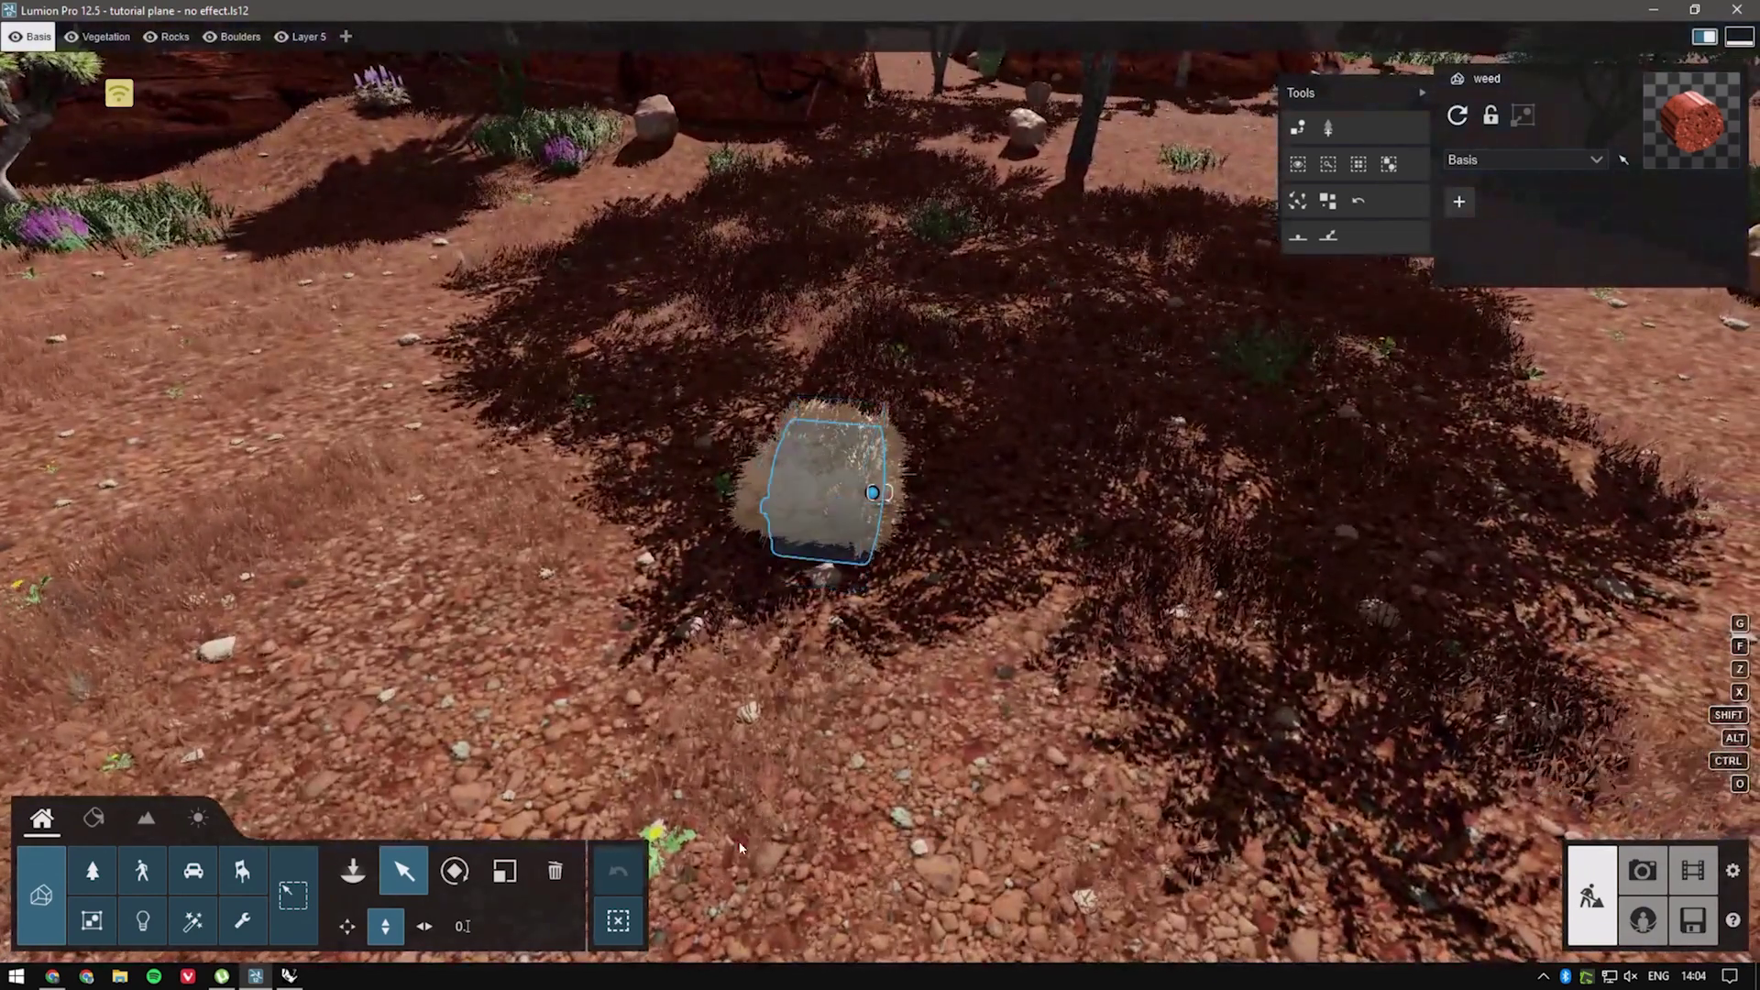
click(463, 926)
click(711, 903)
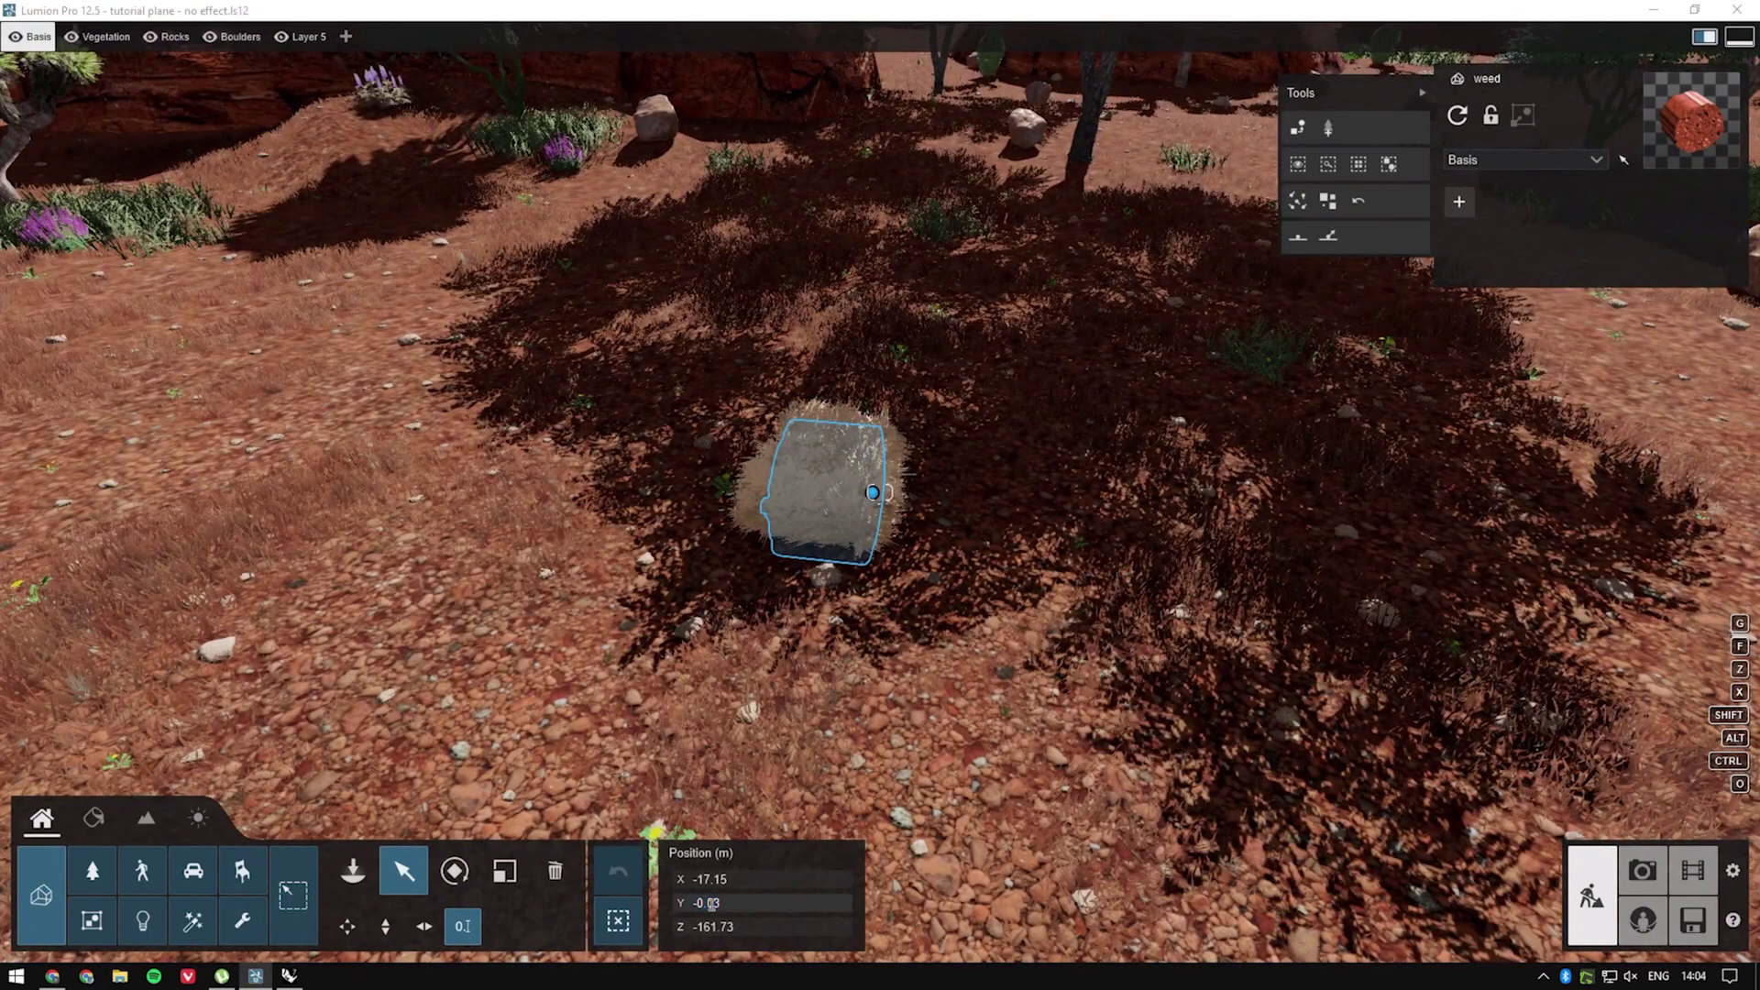
text(-0.66)
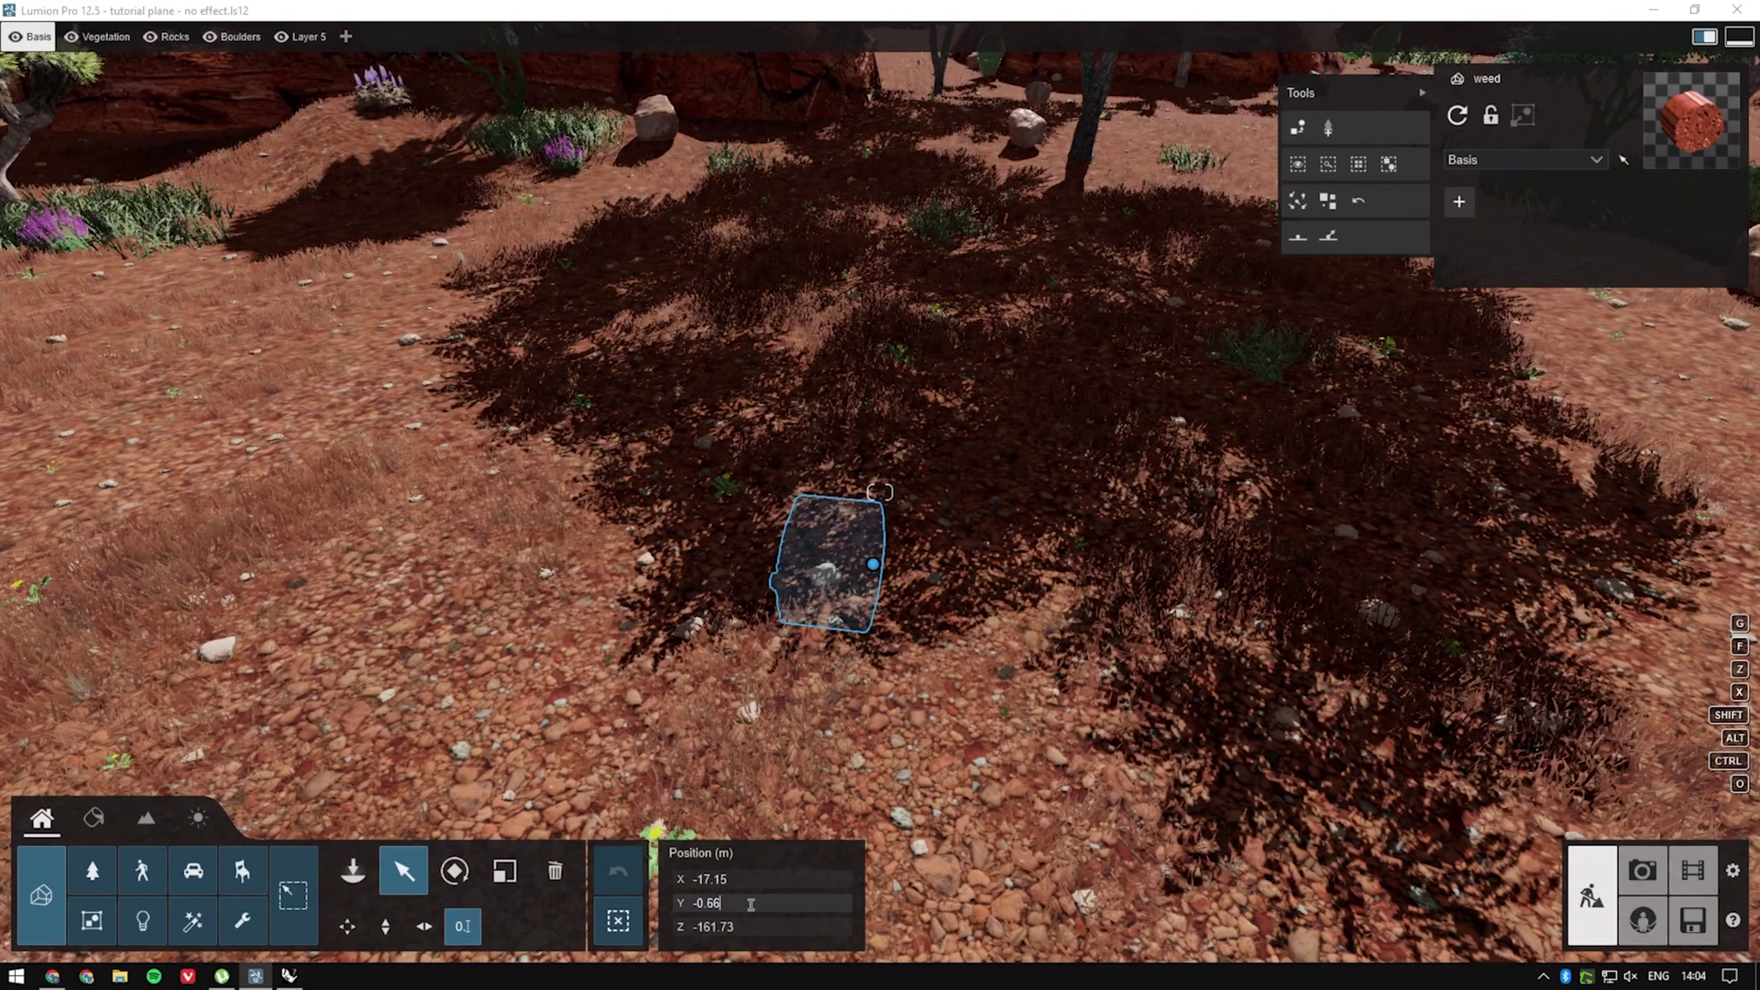
key(BackSpace)
key(BackSpace)
key(BackSpace)
key(BackSpace)
key(BackSpace)
text(0.)
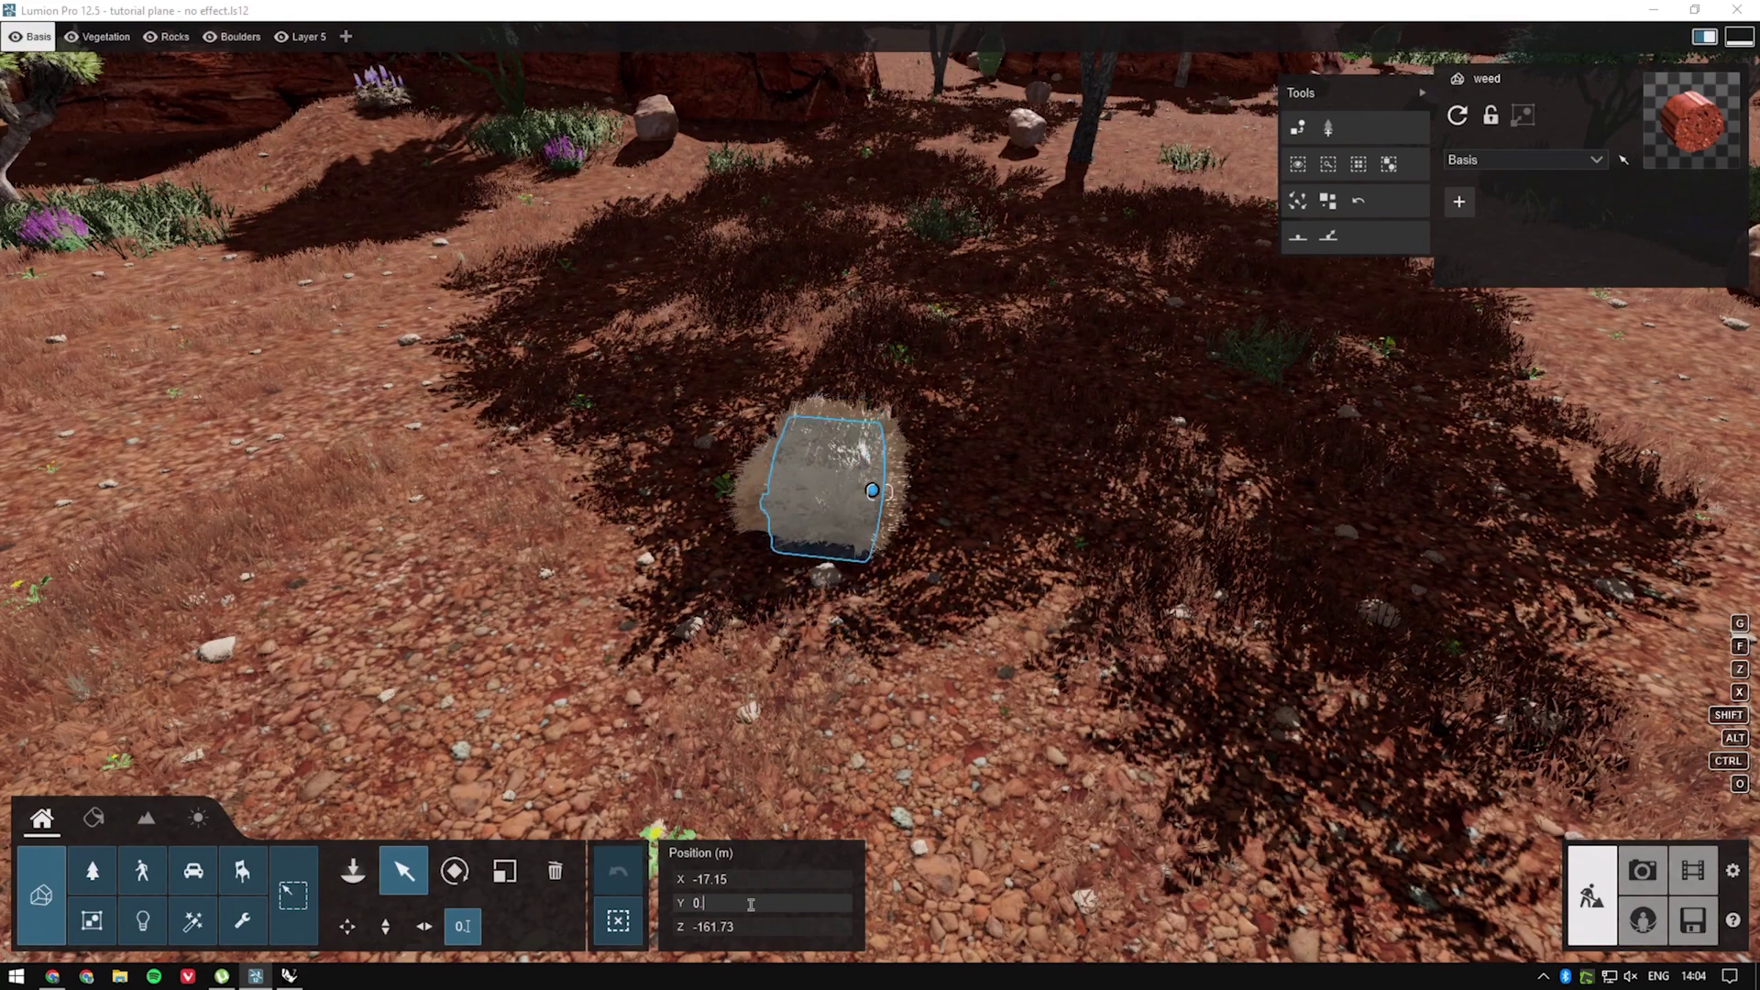
text(66)
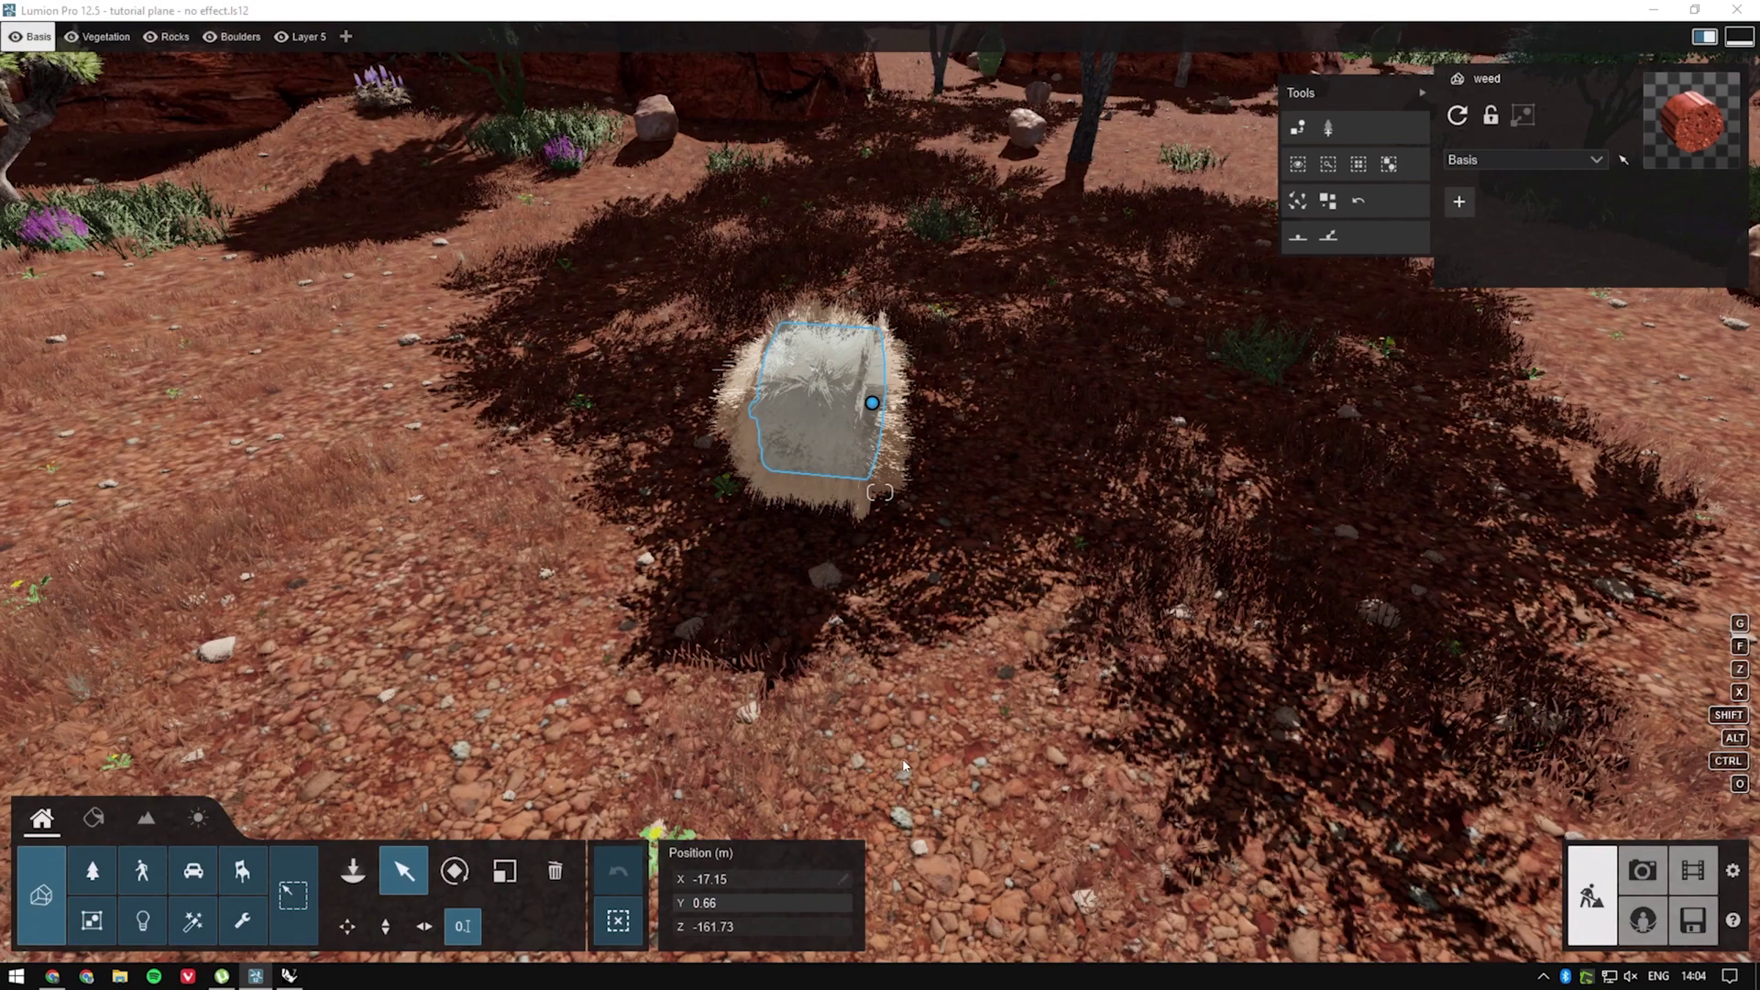
Reopen the clip's Advanced Move effect and, at 0 s, open the weed's X position for entry.
text(a)
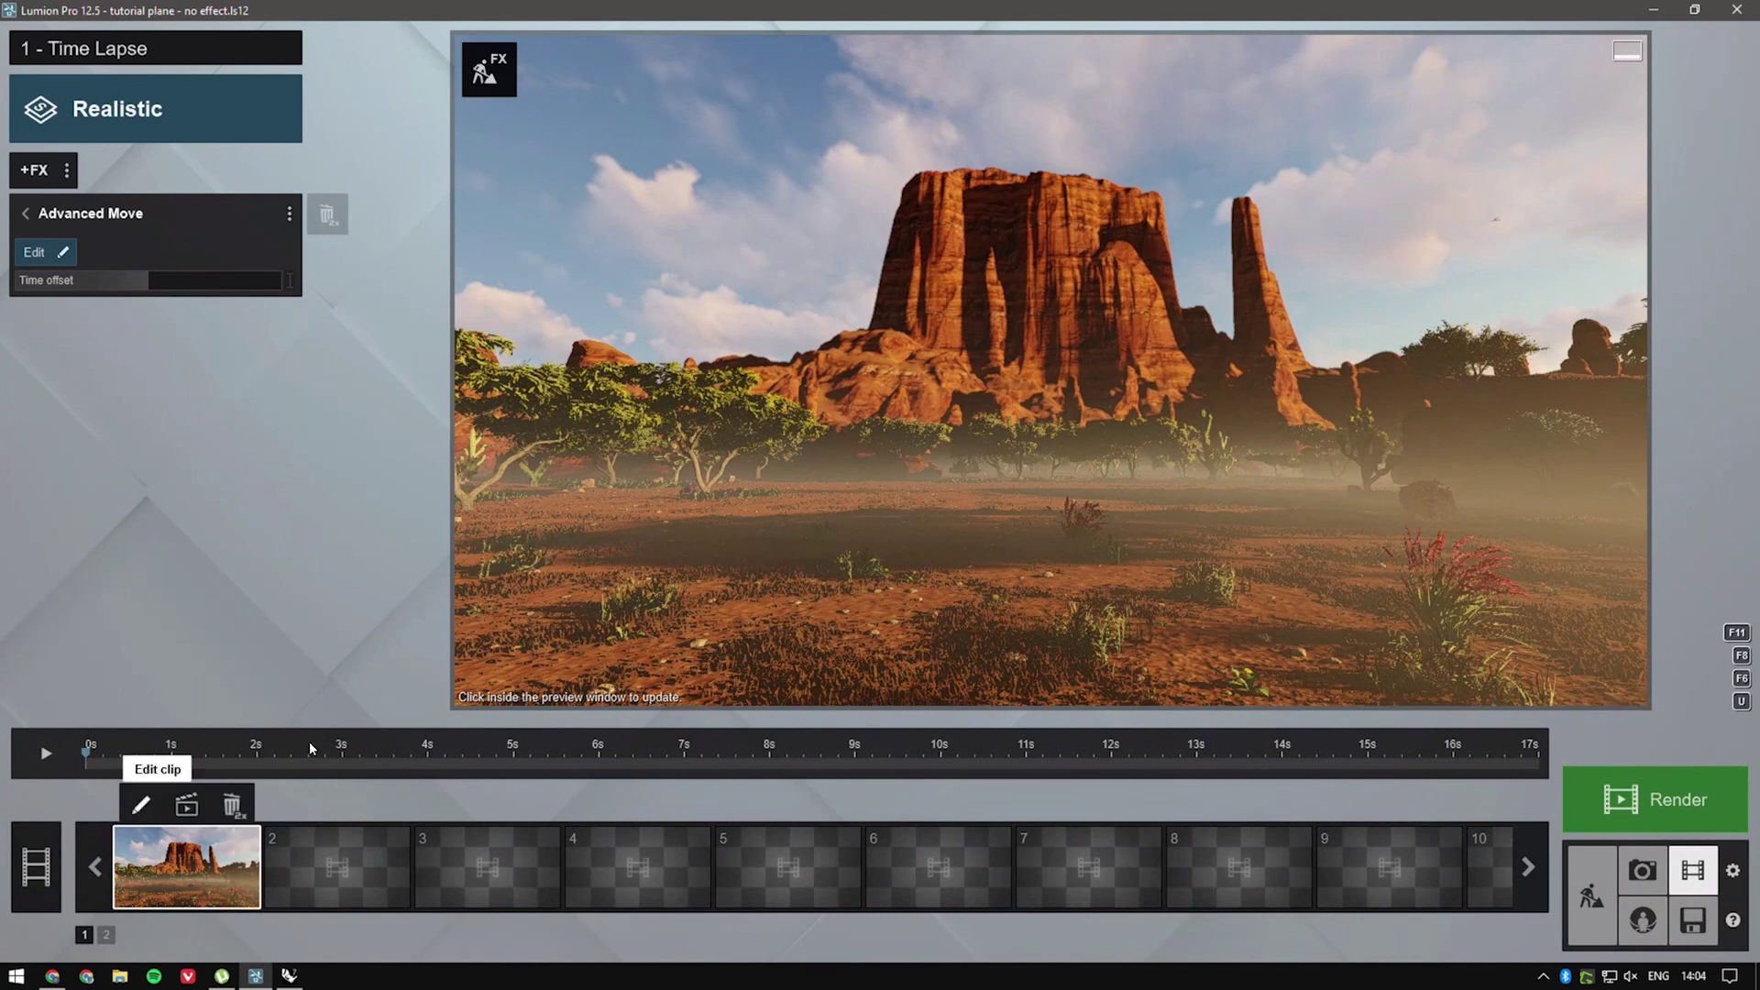
click(63, 258)
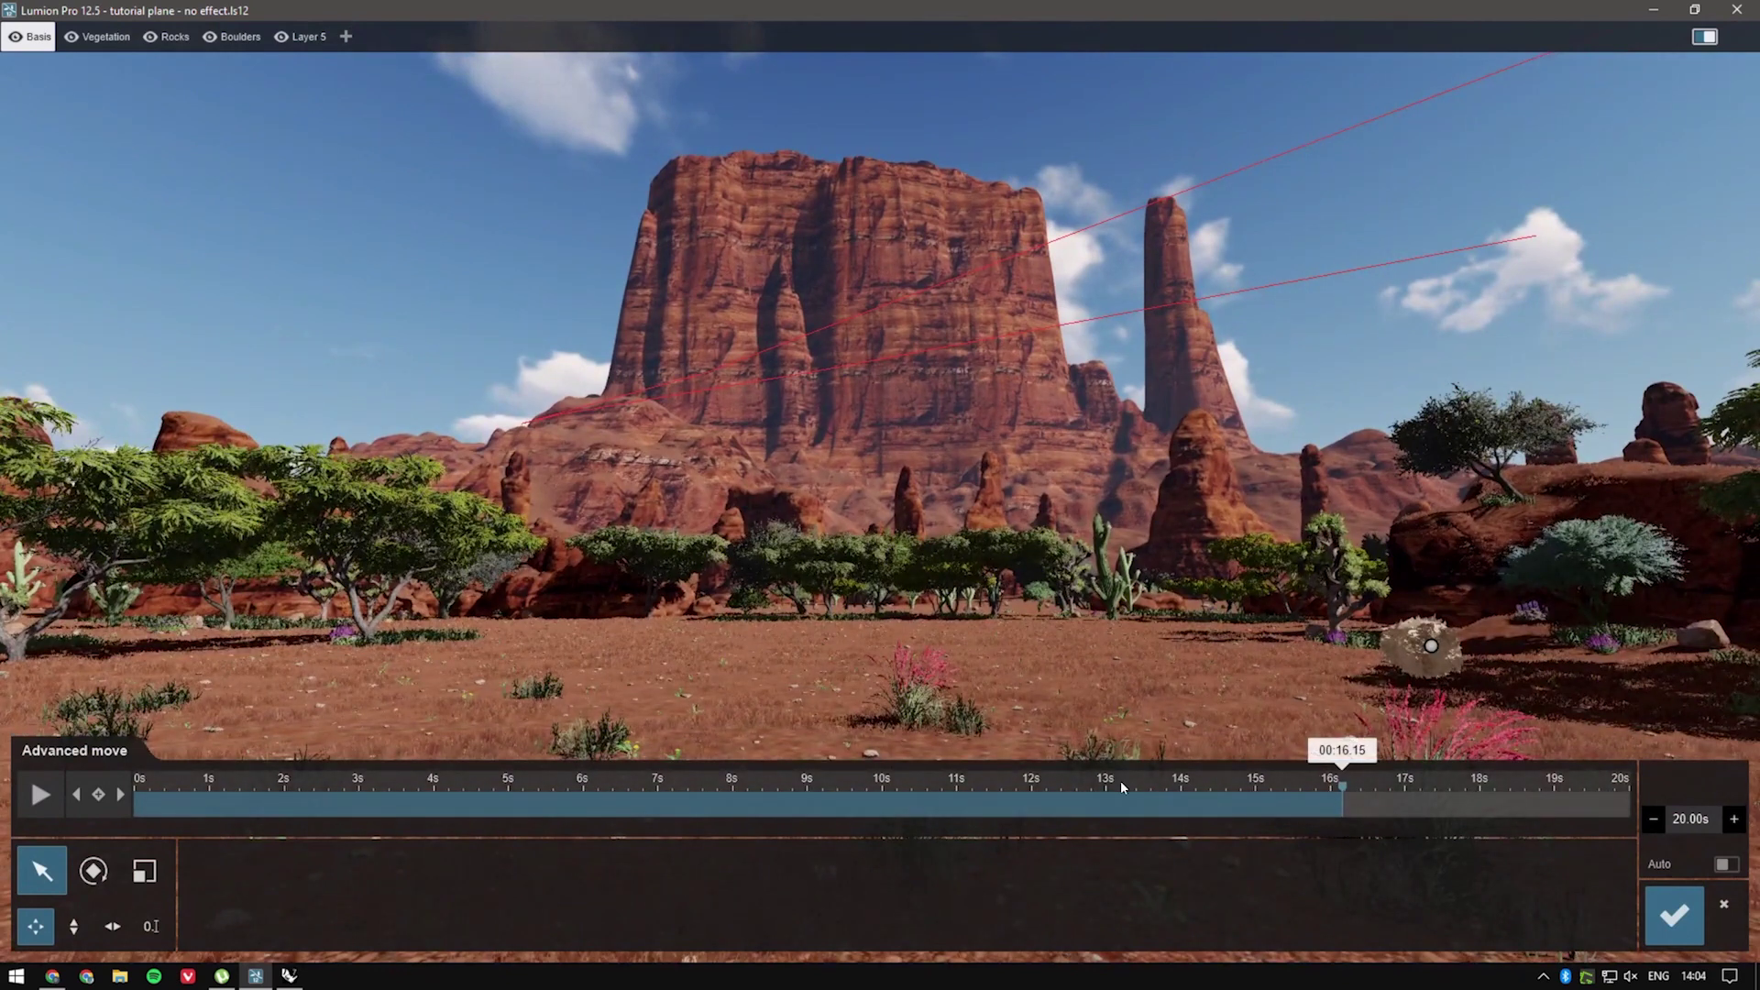
drag(1121, 786, 135, 786)
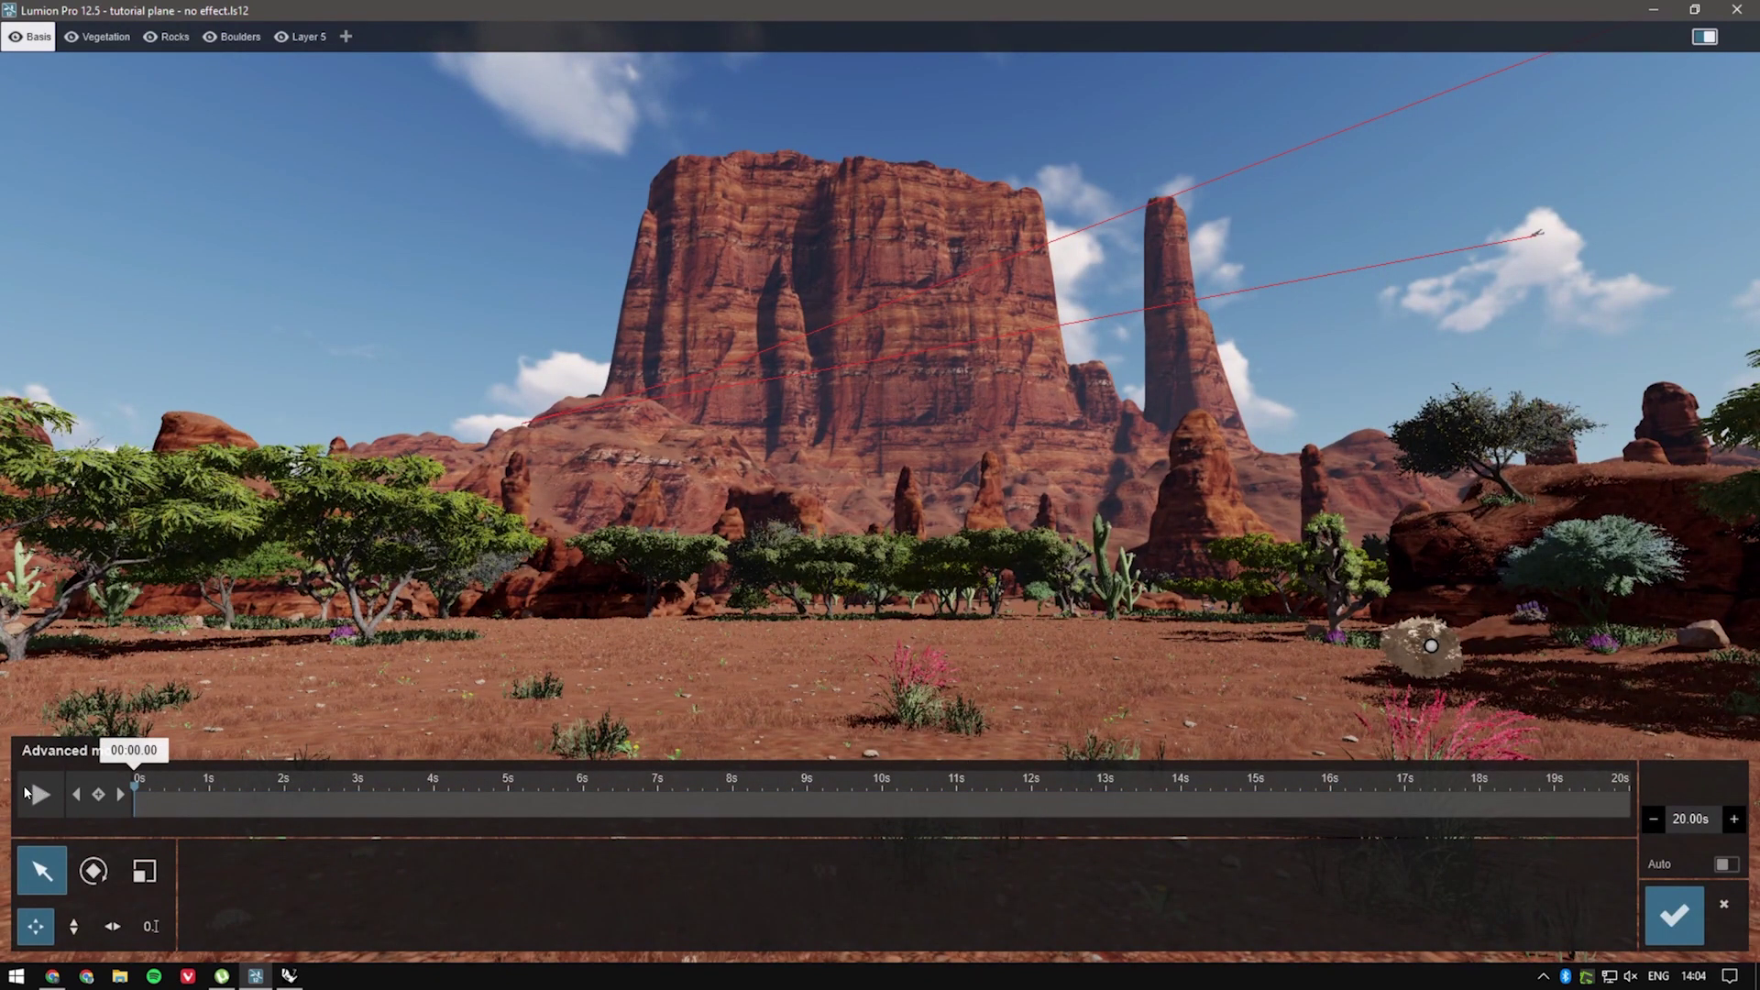
click(1433, 655)
click(1385, 674)
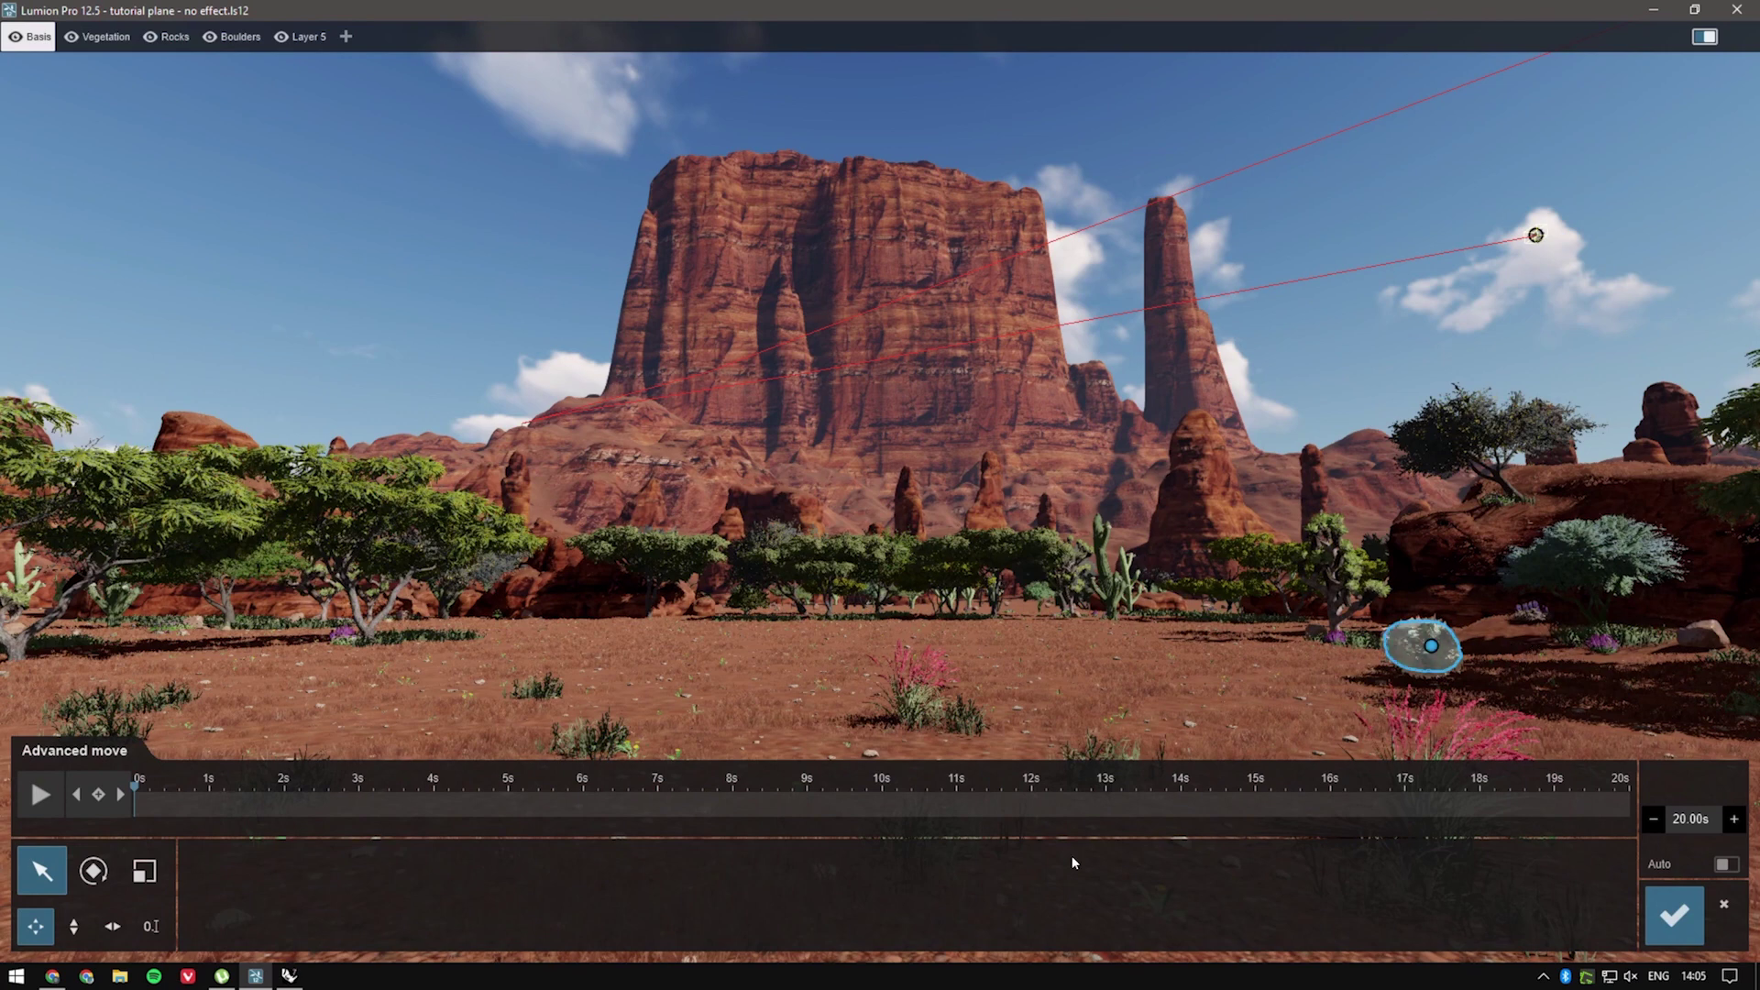
click(155, 931)
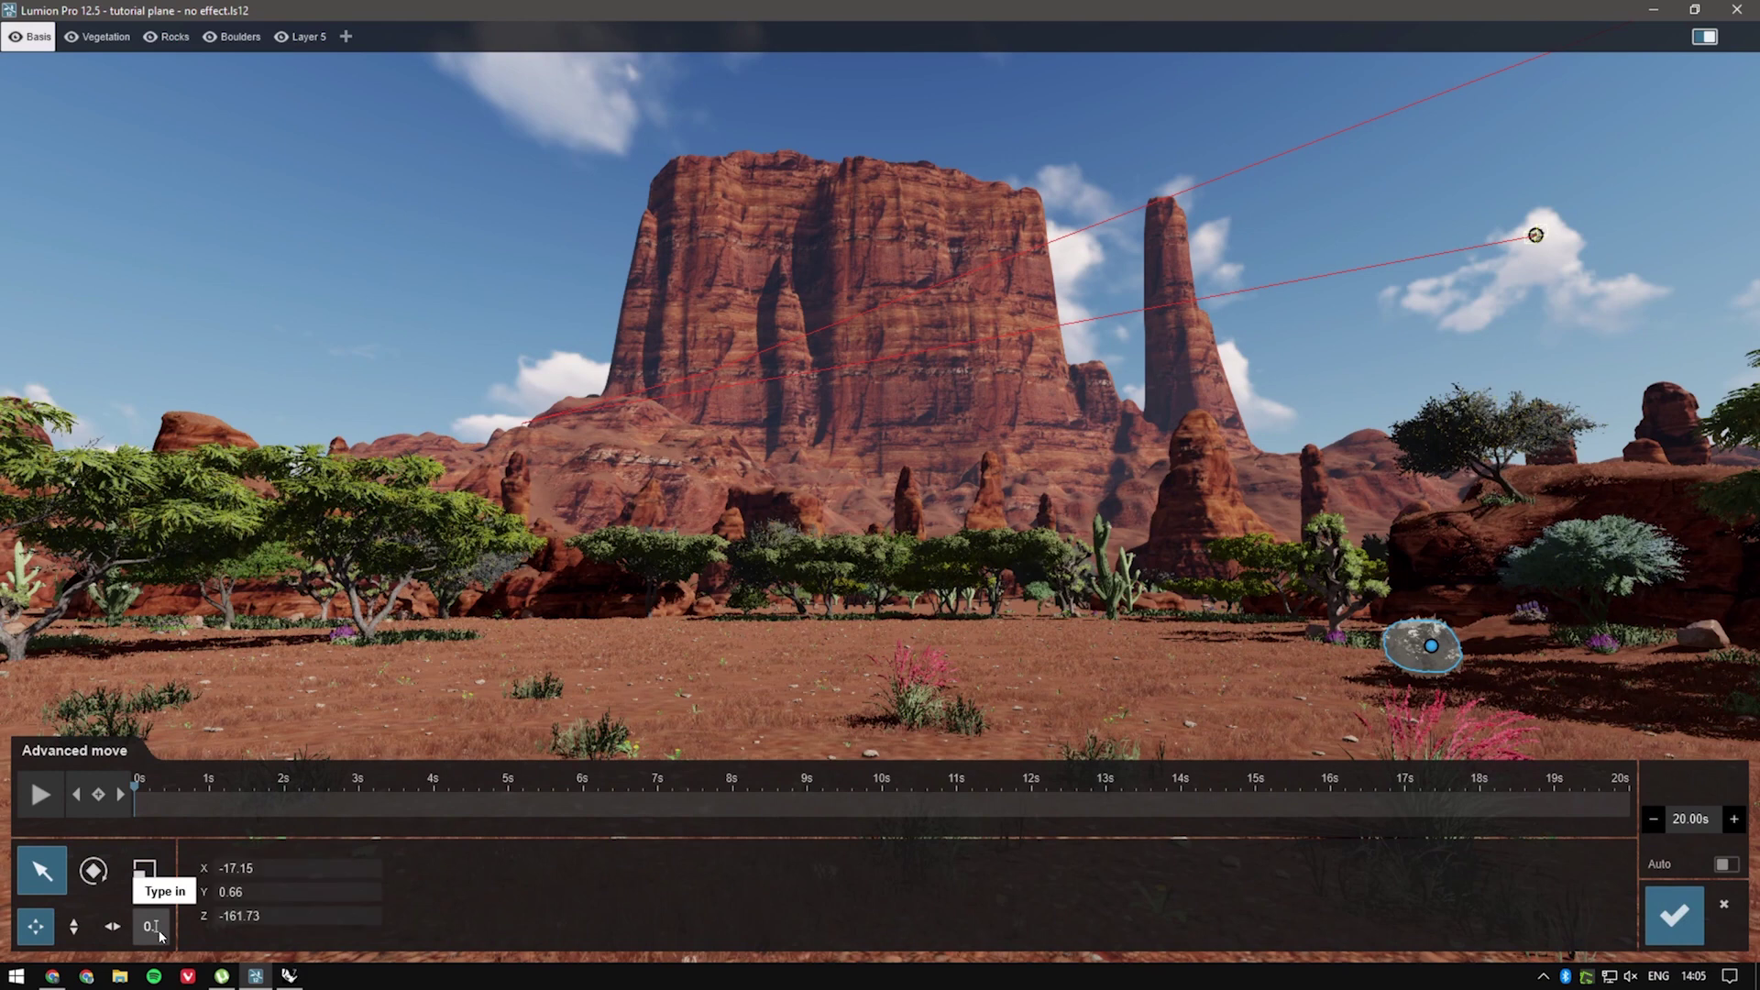
click(257, 875)
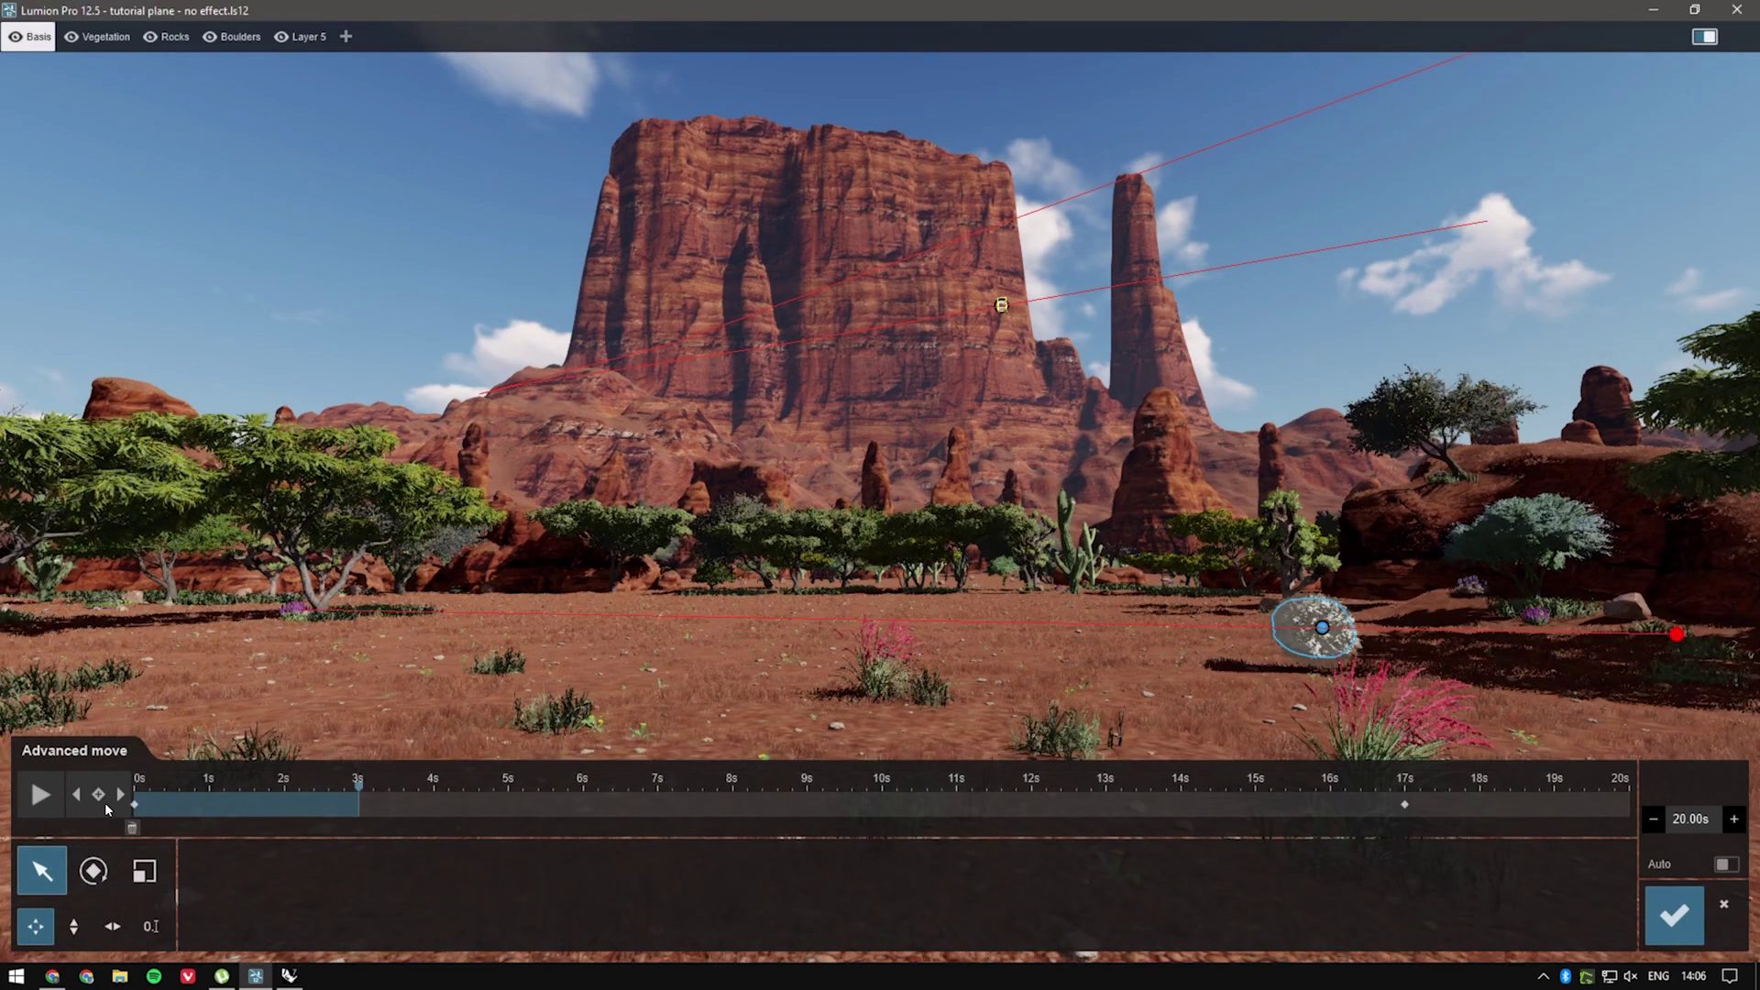
Add keyframes along the weed's rolling path at 3 s, 7 s, 14 s and 16 s.
drag(358, 799, 657, 799)
drag(223, 804, 966, 797)
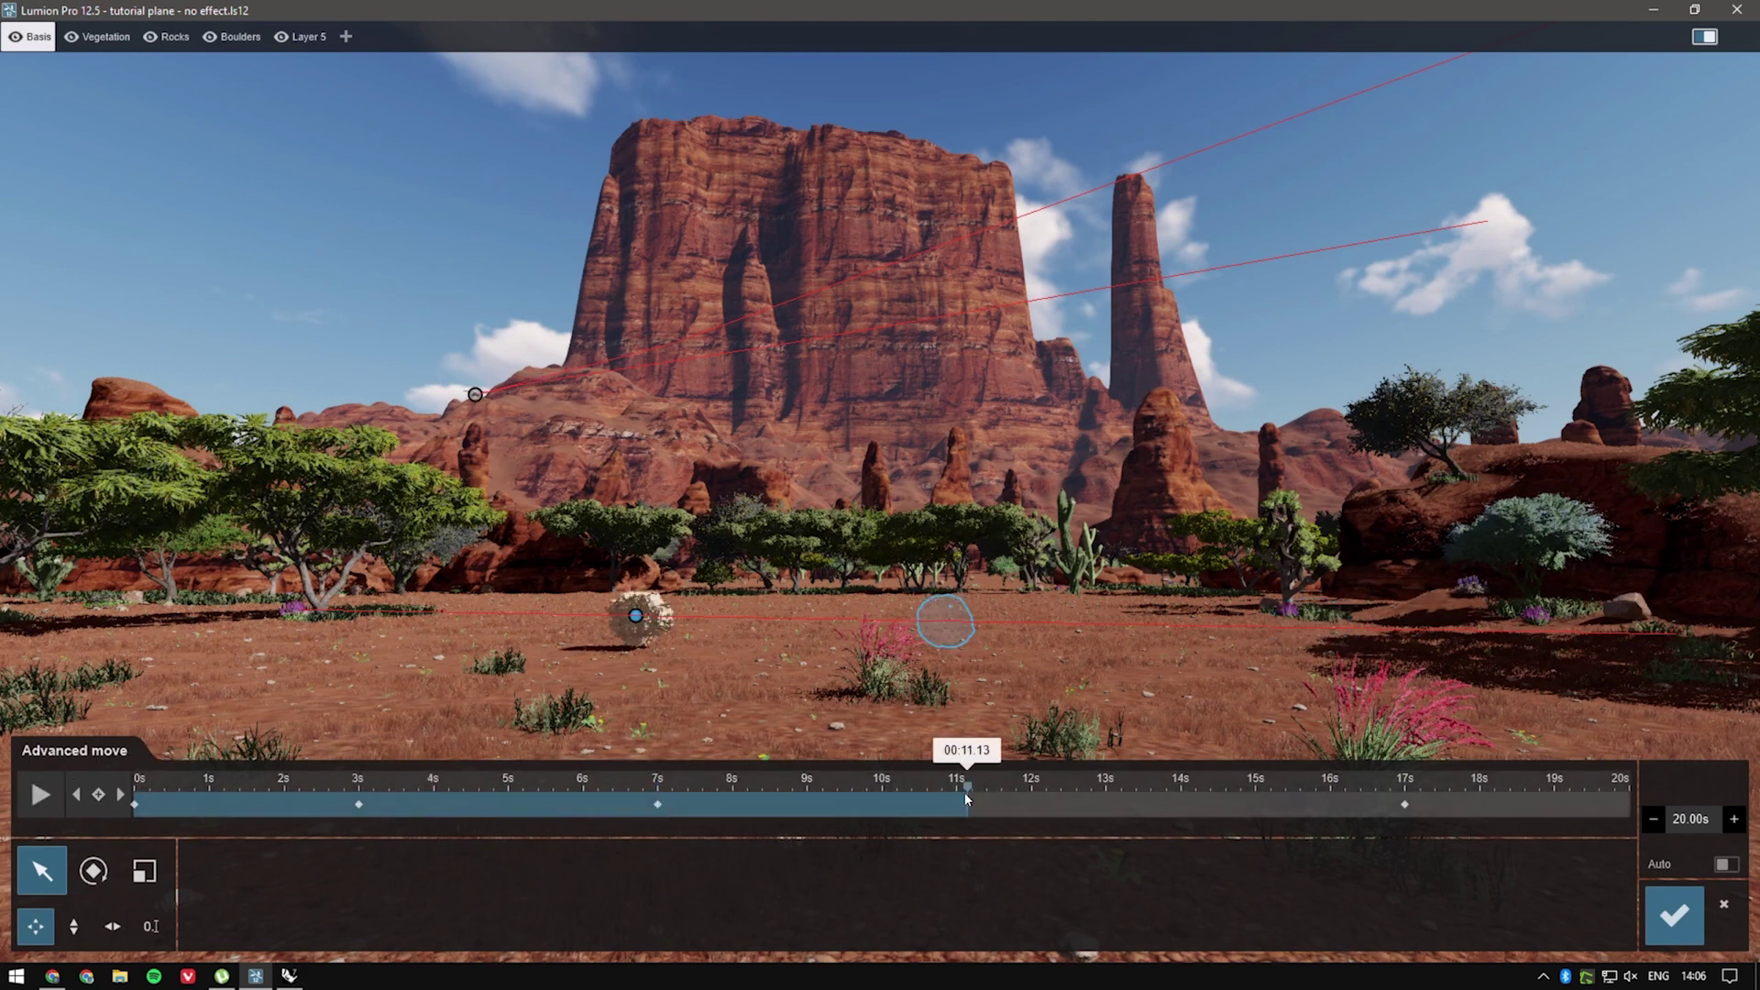
click(1181, 793)
click(98, 793)
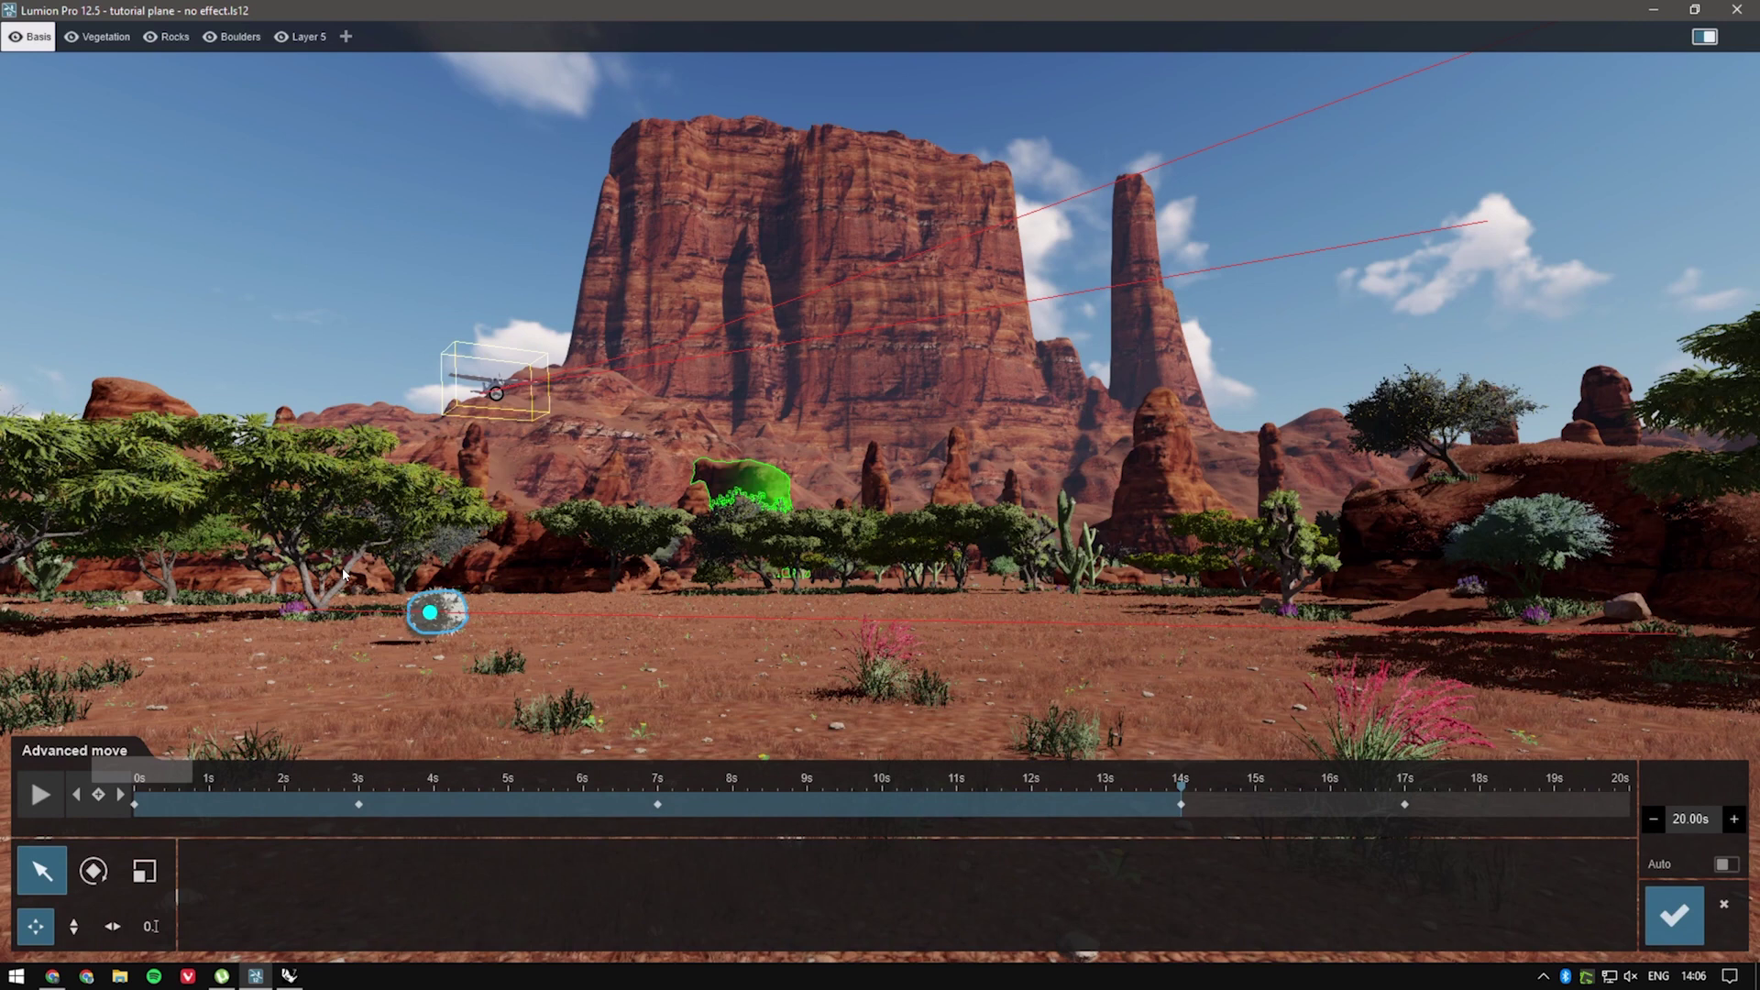
click(1332, 794)
click(1329, 791)
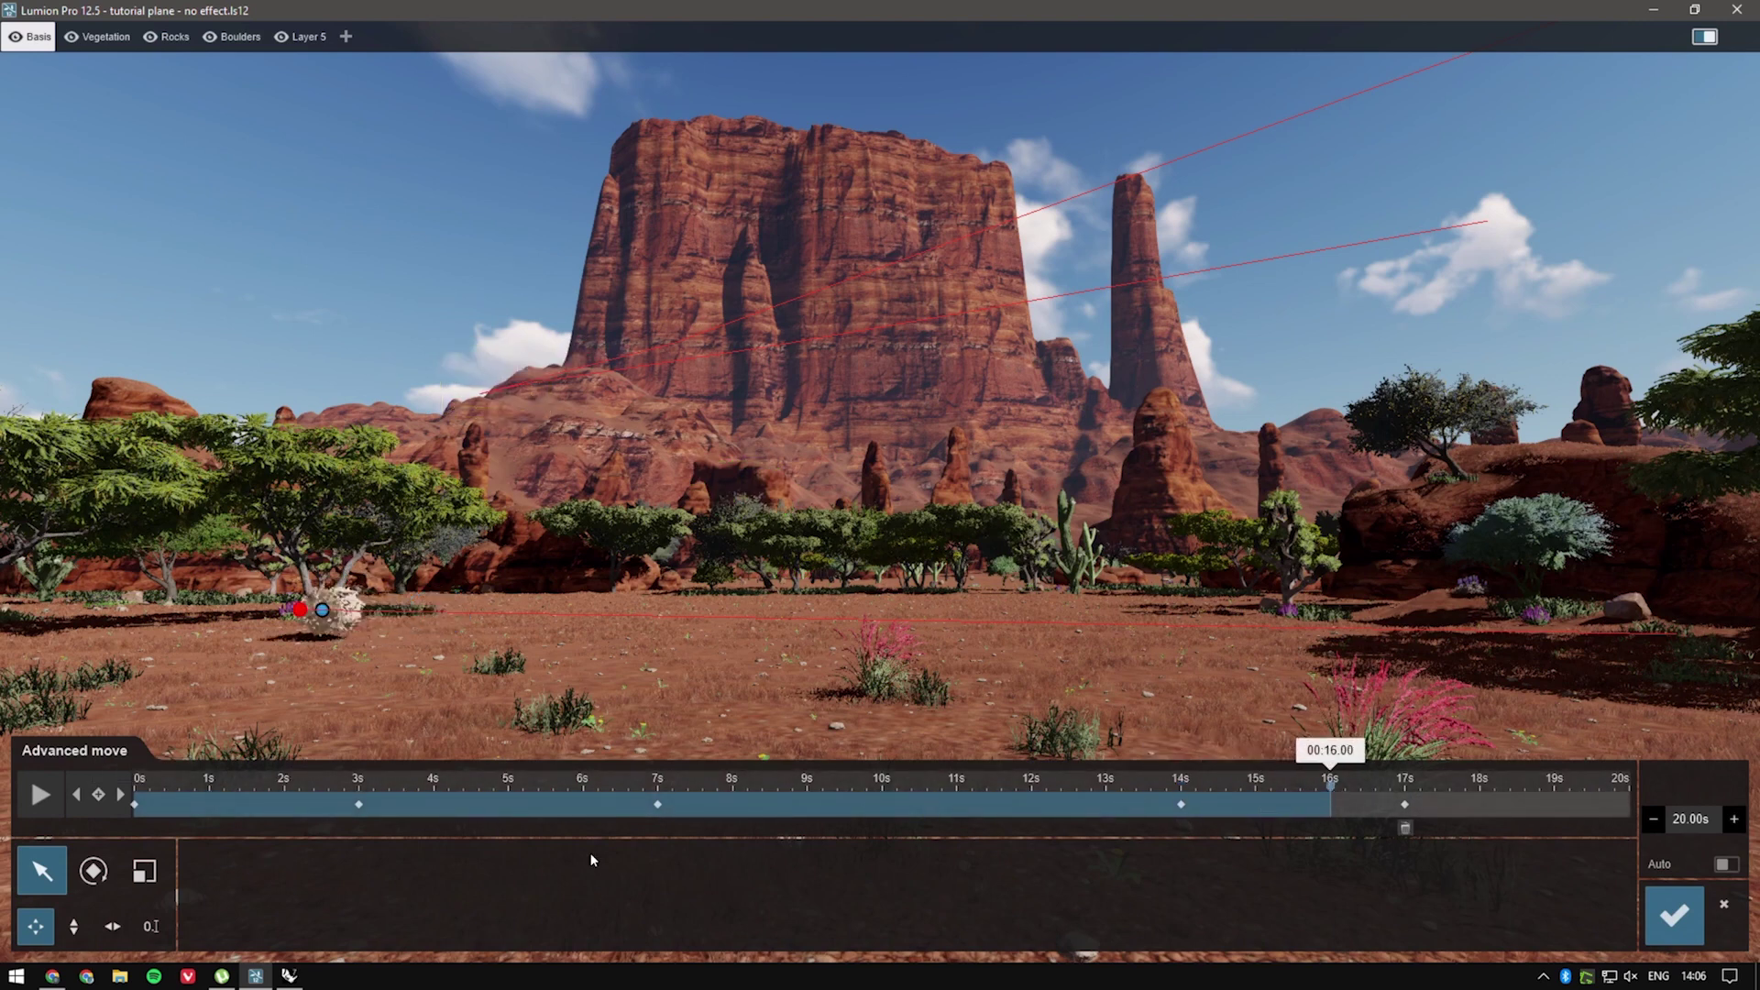
click(98, 794)
Add further weed keyframes at 11 s, 13 s and about 9.6 s.
click(954, 794)
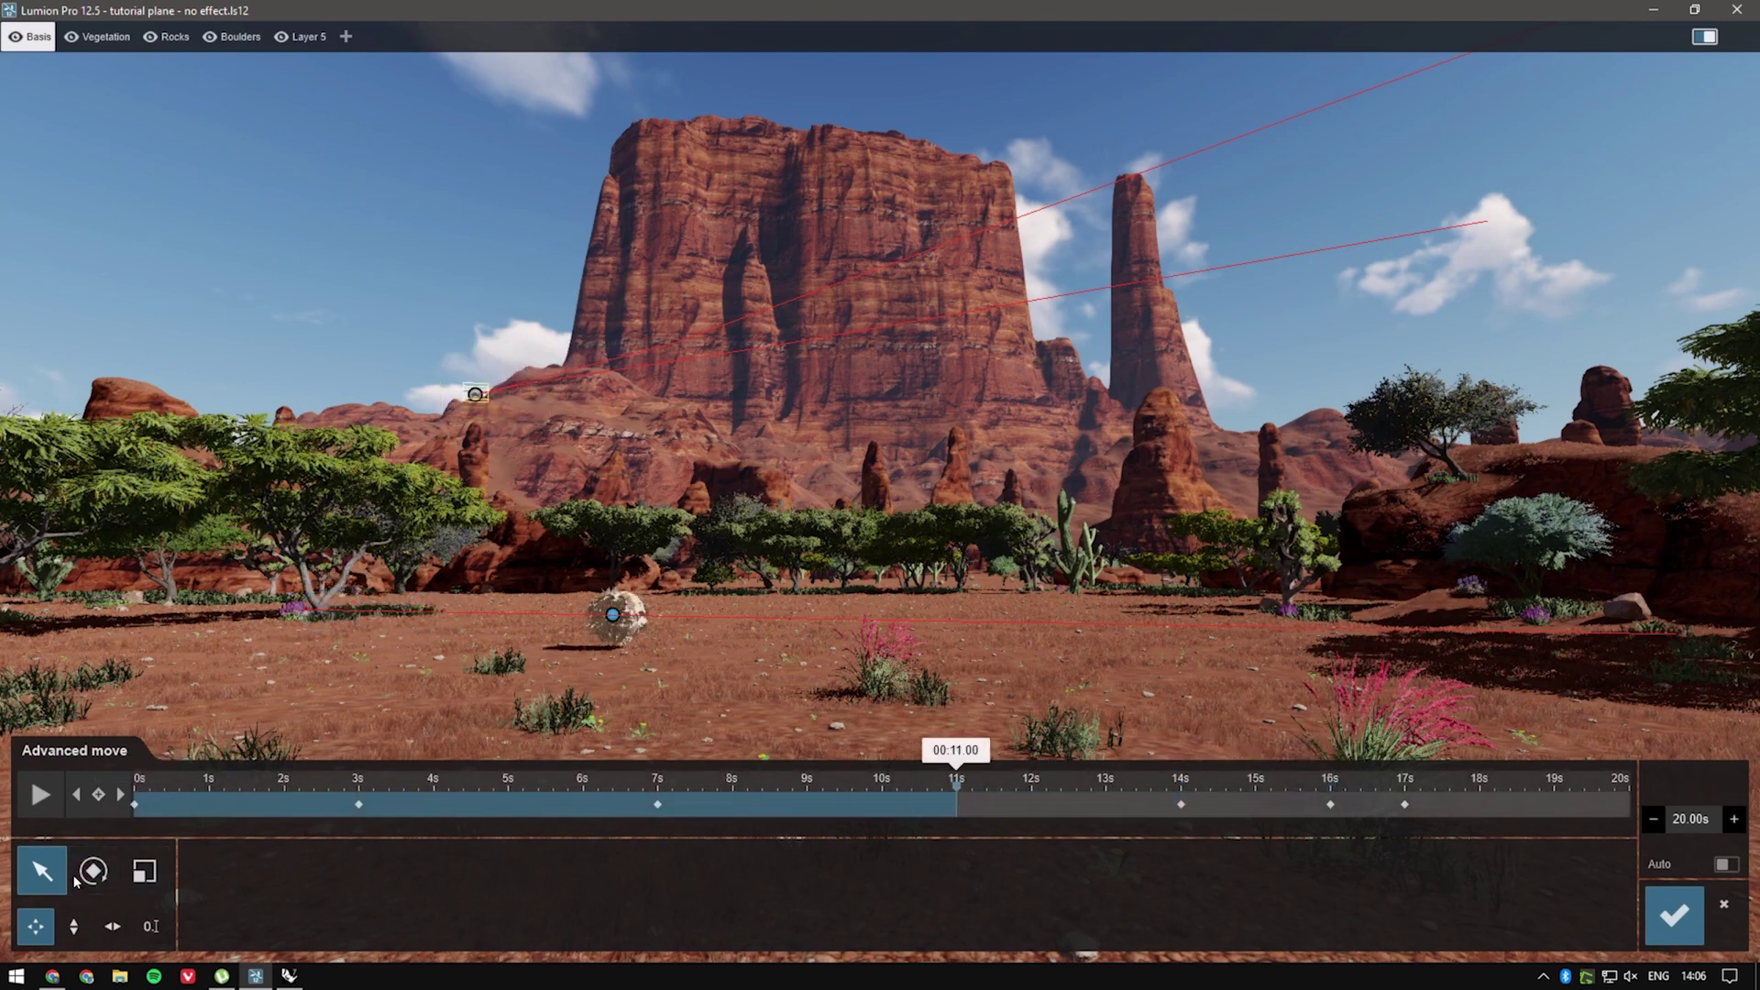
click(98, 794)
click(1104, 795)
click(1105, 795)
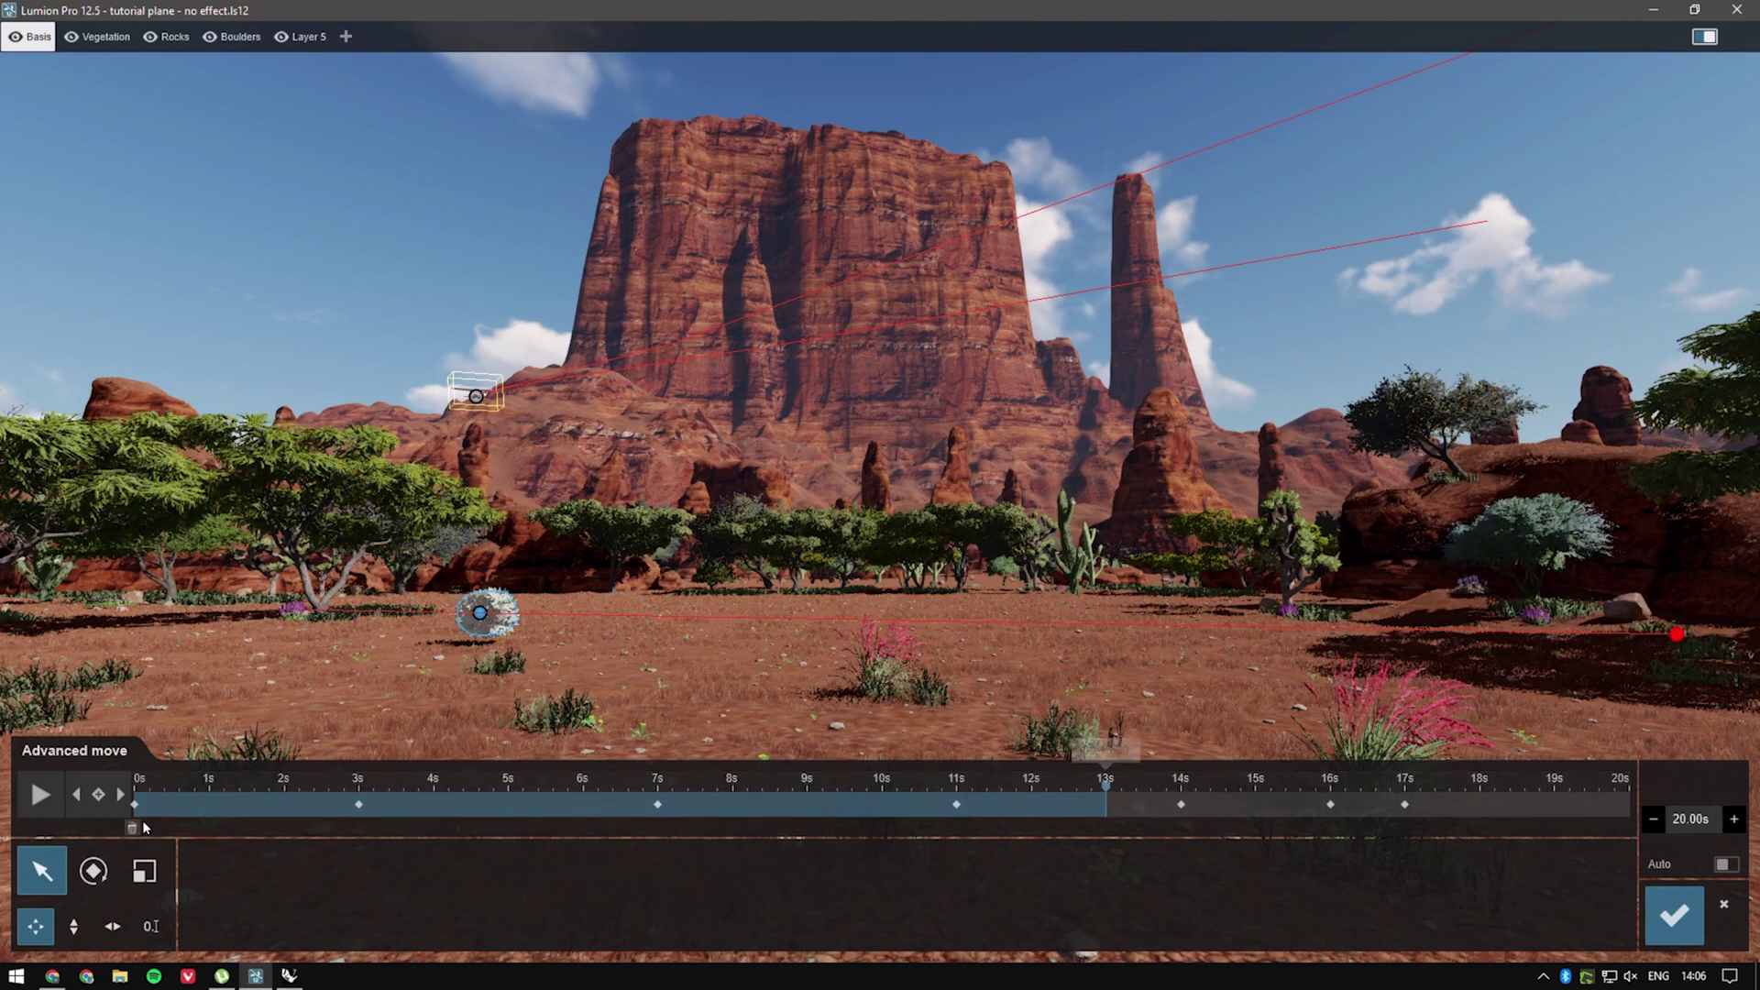
click(857, 793)
click(98, 794)
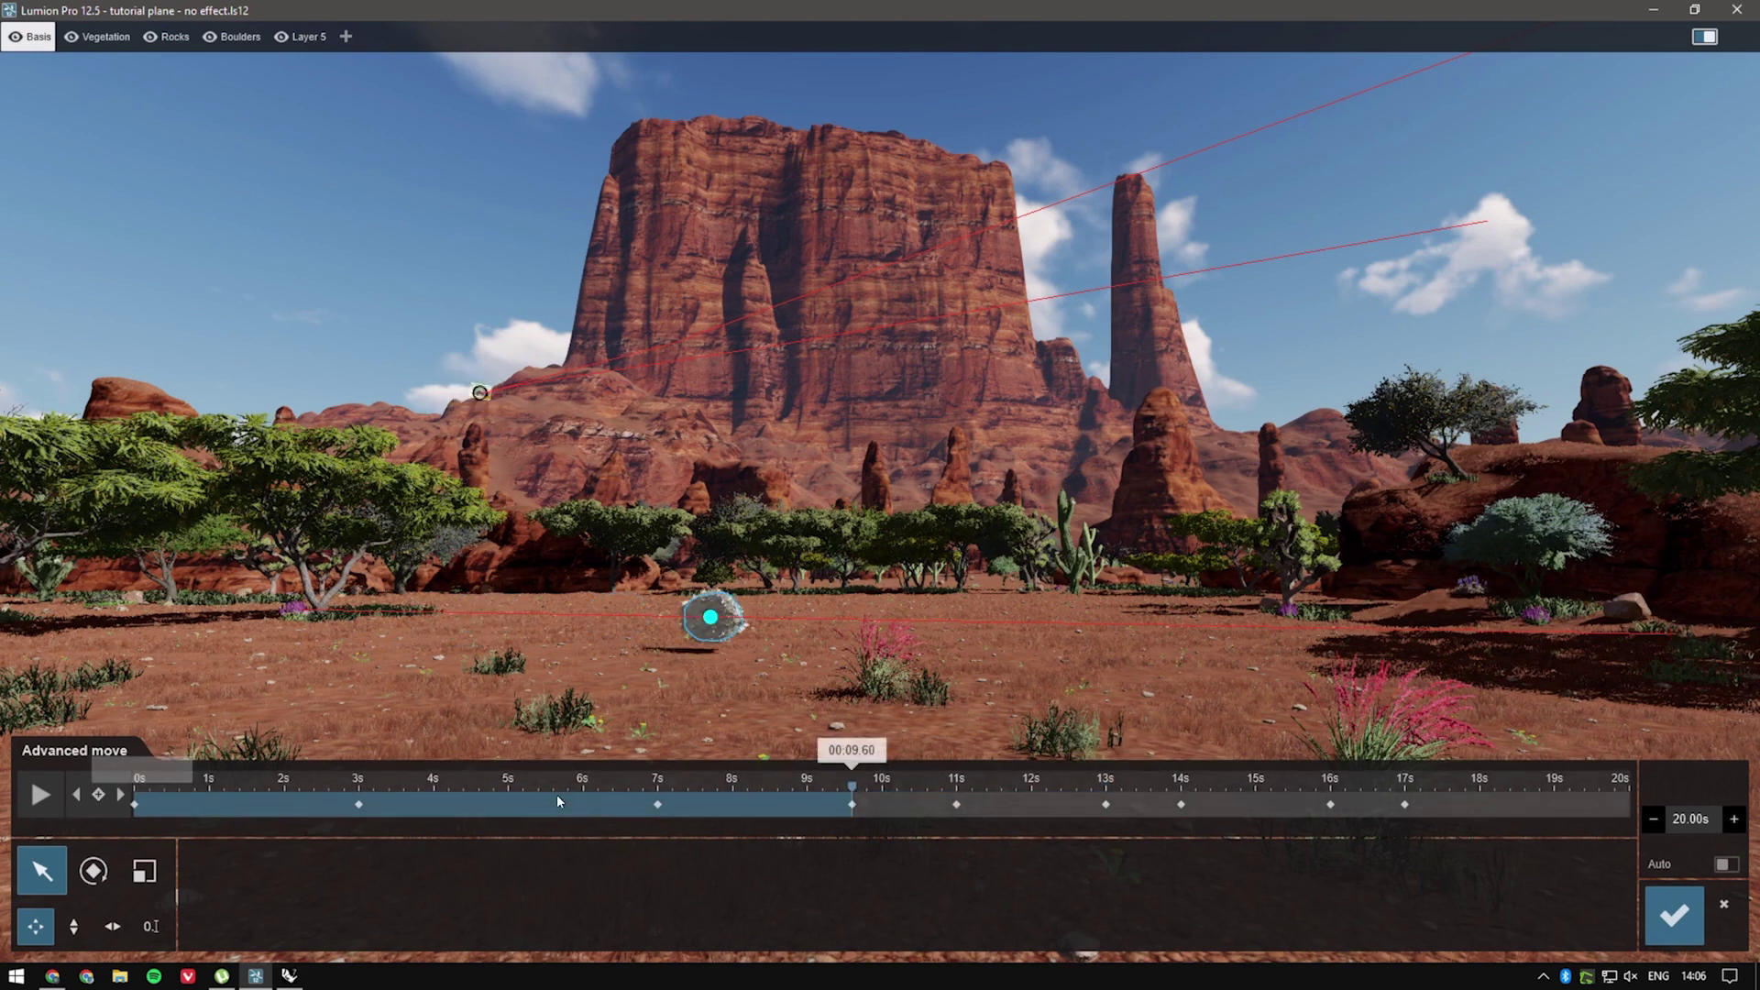
Raise the weed off the ground at about 5.6 s and at the 9.6-second keyframe to make it bounce.
click(555, 794)
drag(1083, 624, 1072, 606)
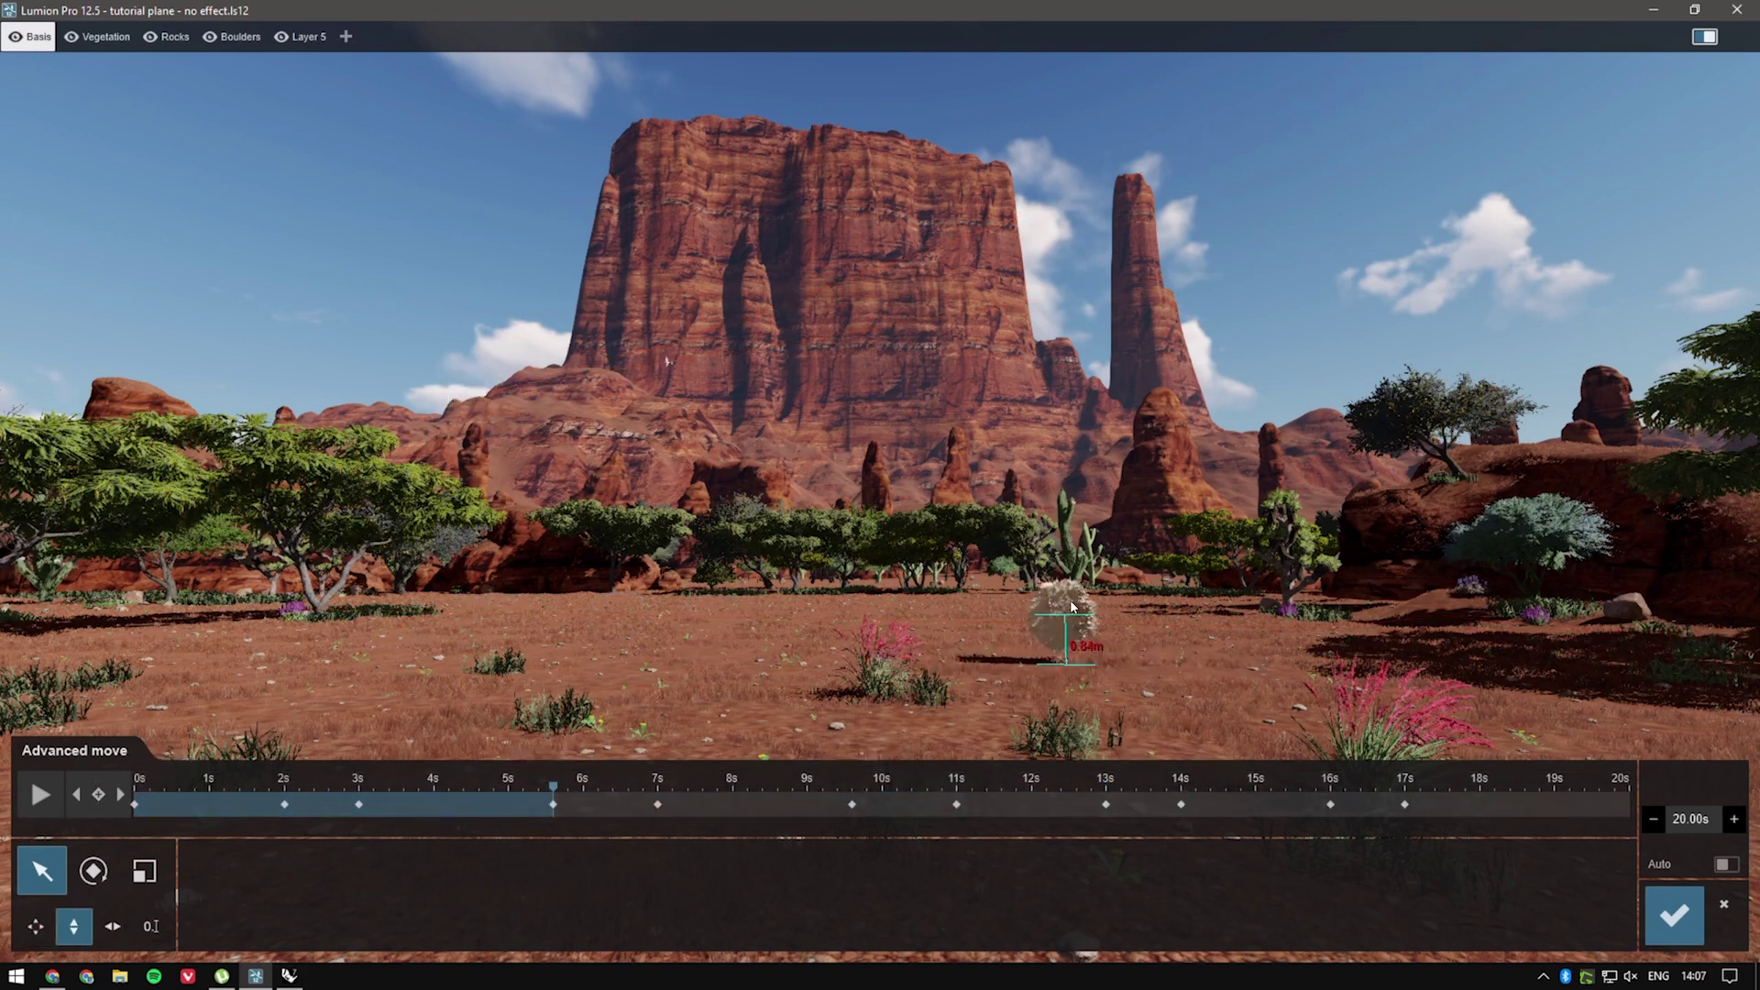
click(121, 794)
click(121, 794)
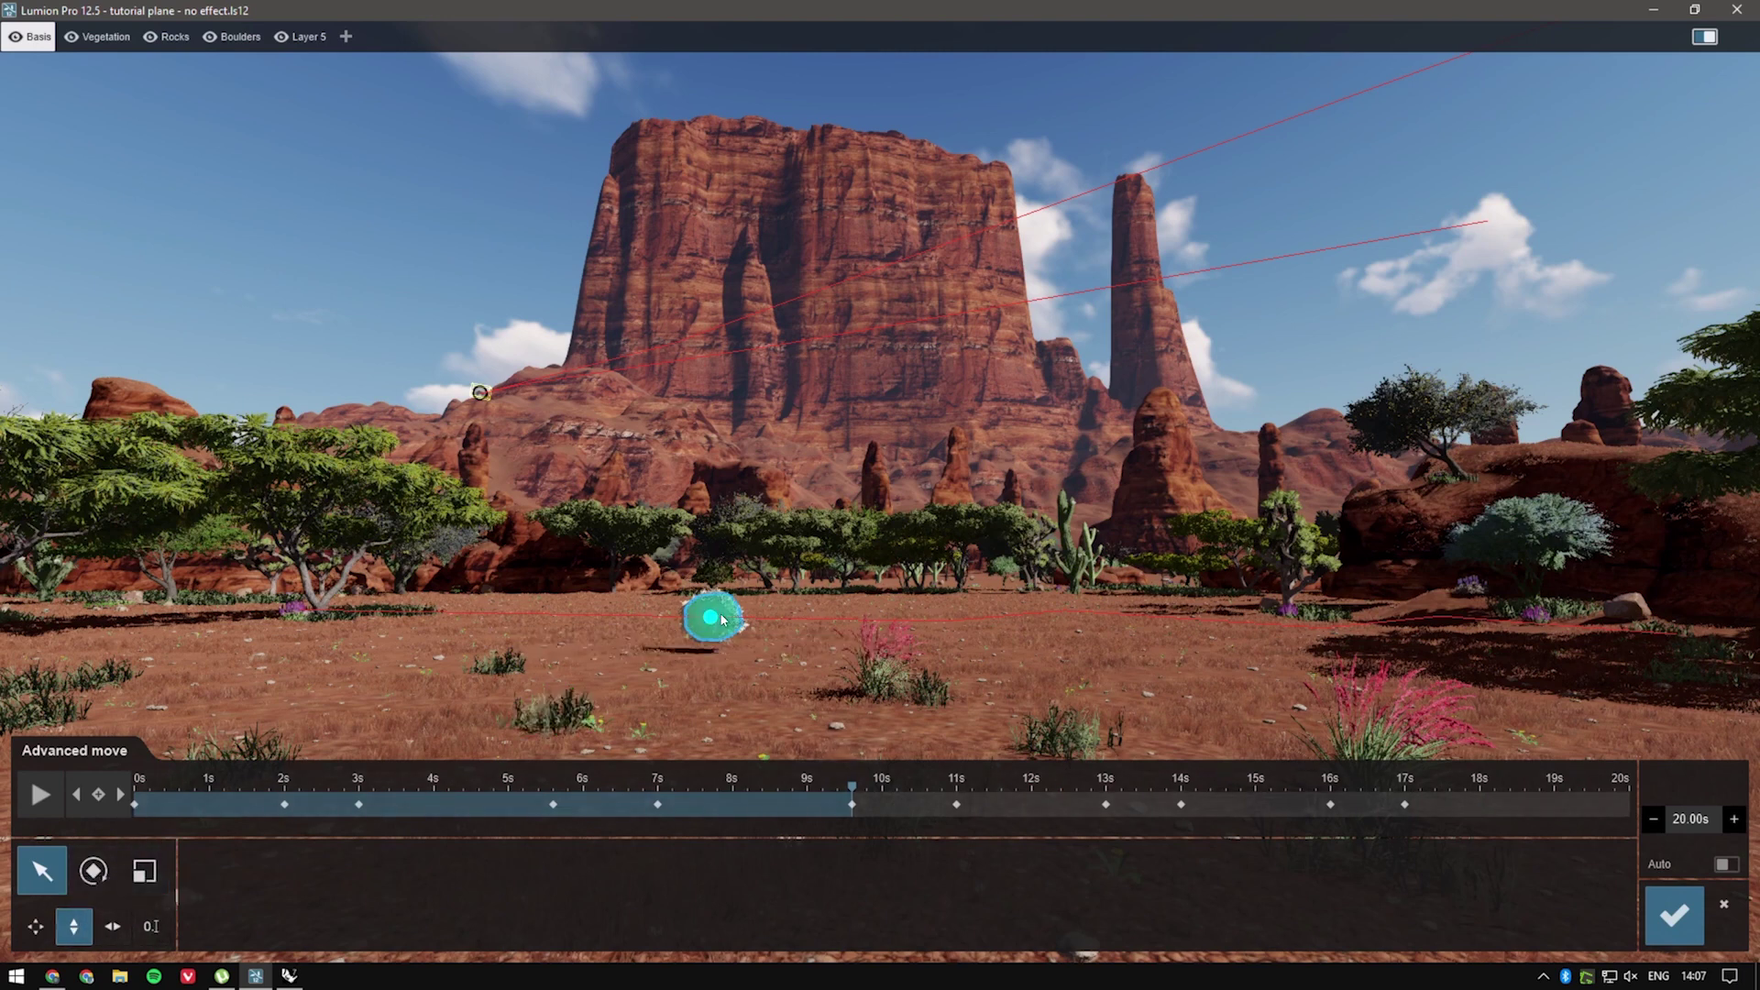
drag(710, 616, 721, 548)
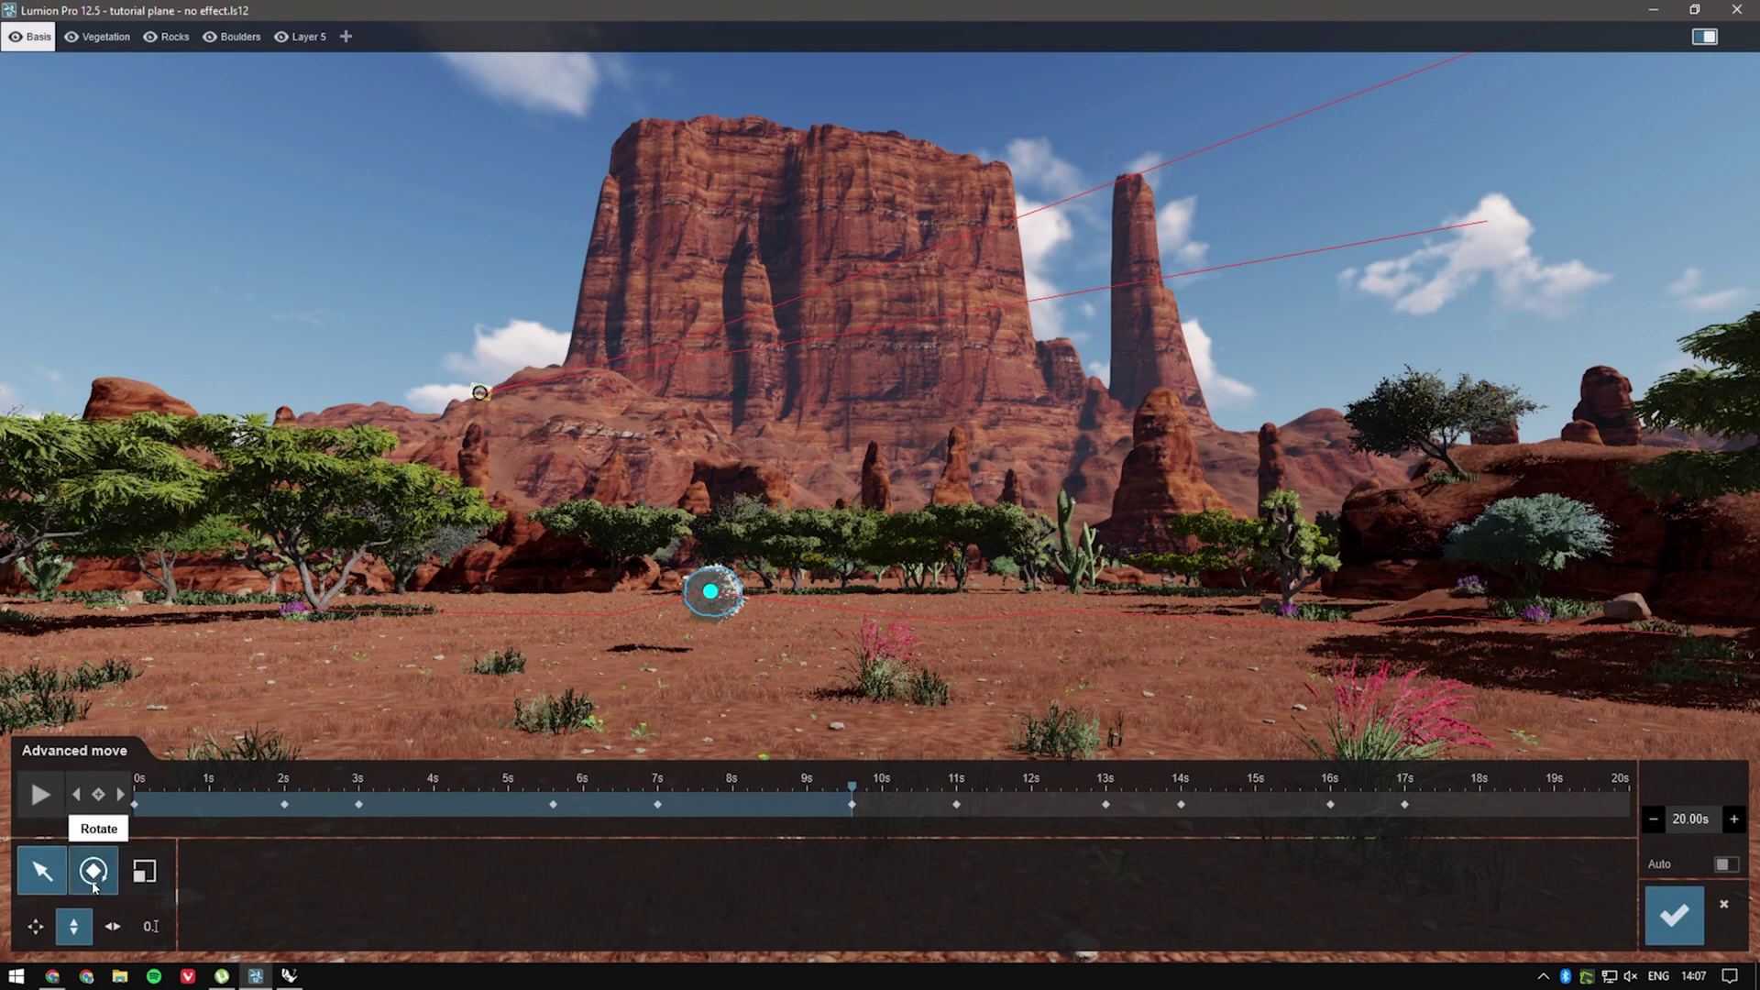
Set the weed's bank to 90° at the 9.6-second keyframe and play the animation.
click(92, 869)
drag(294, 923, 339, 925)
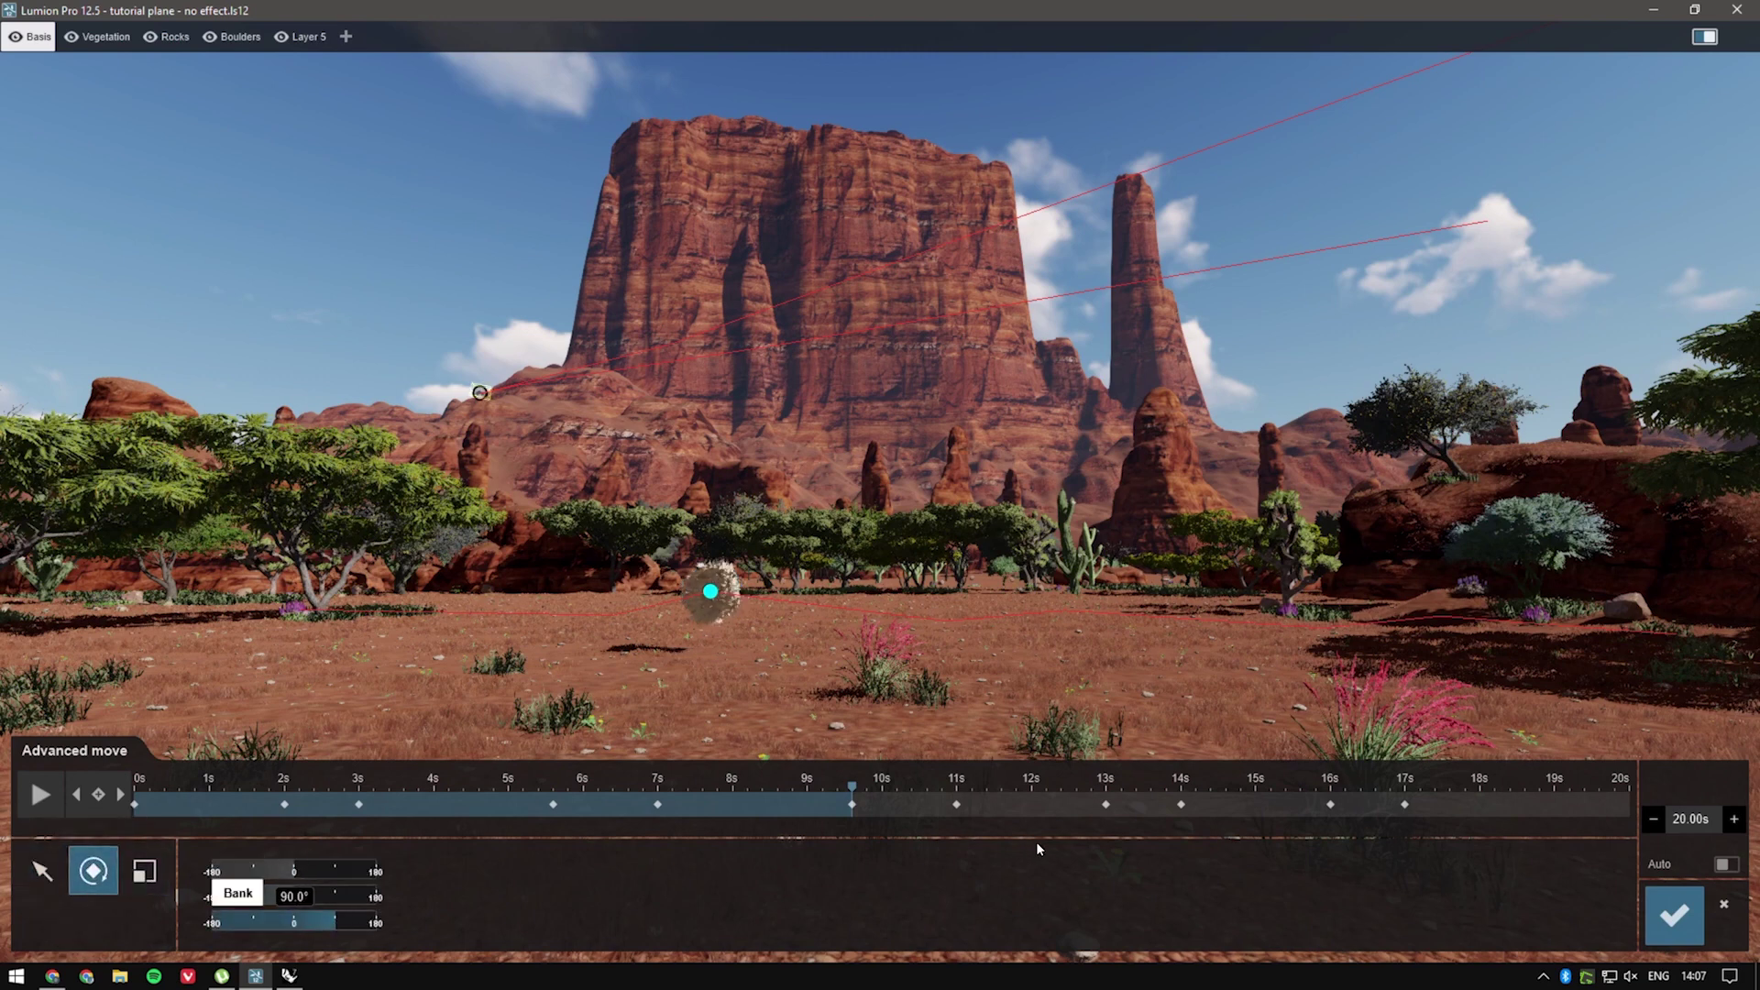
click(42, 870)
click(40, 794)
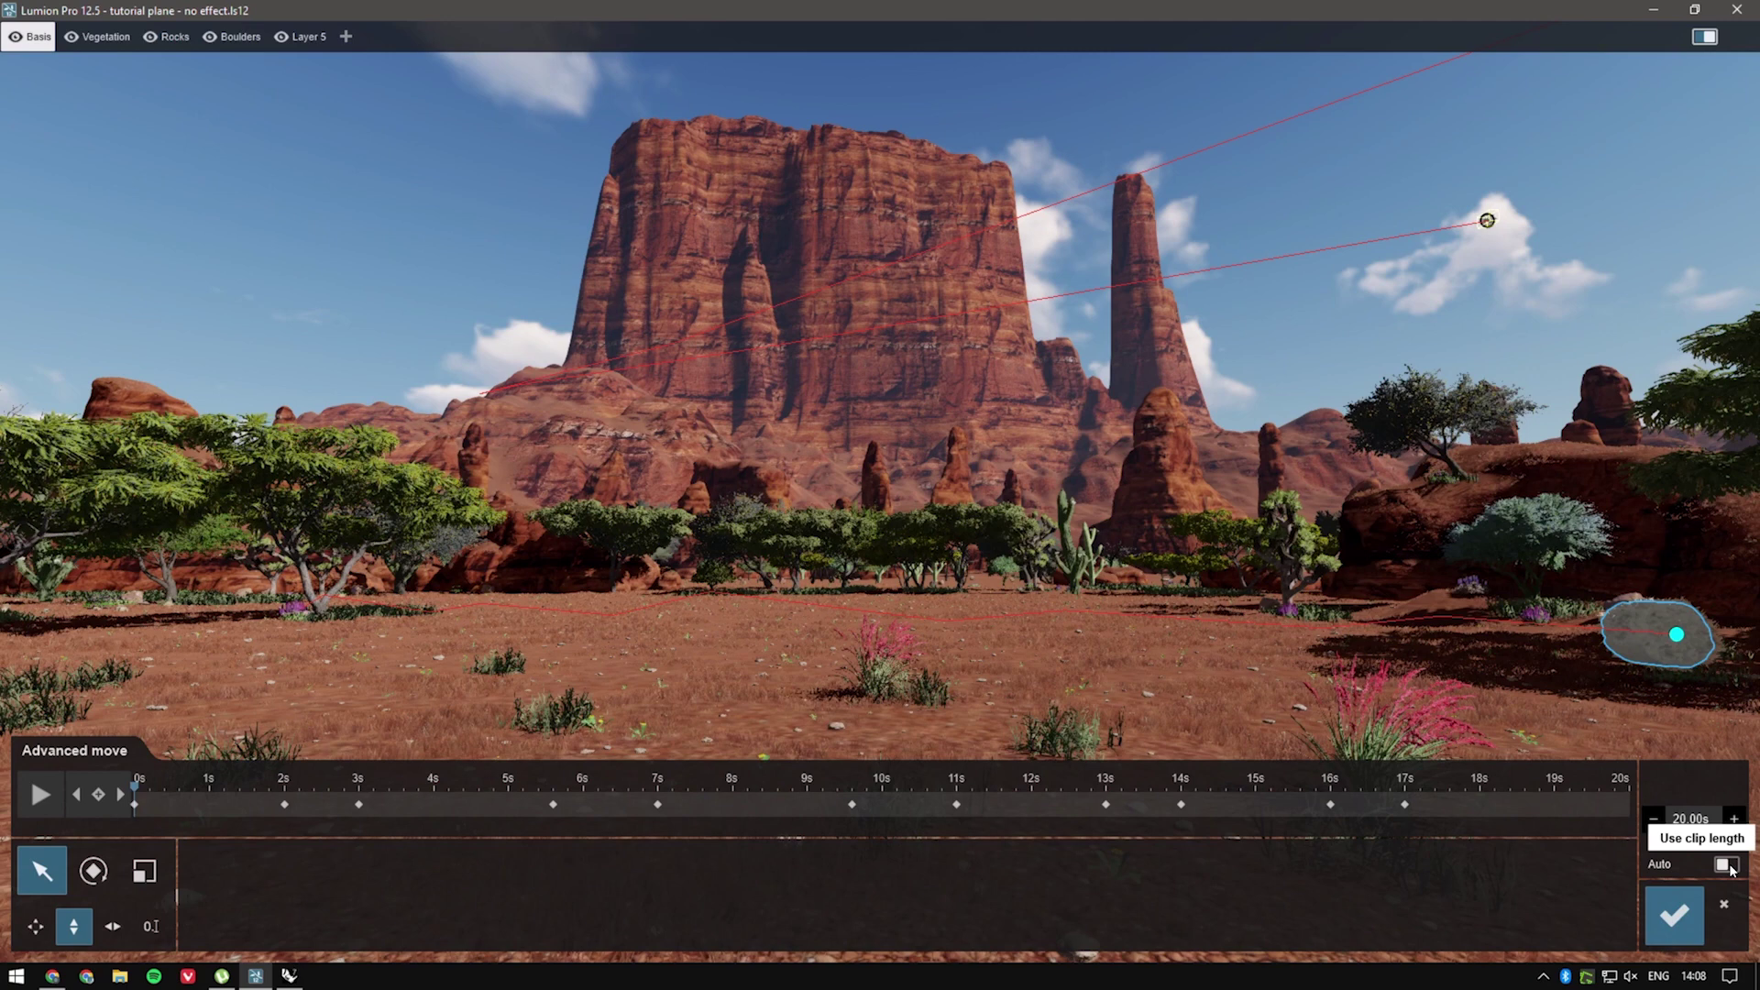
Make the Advanced Move animation use the clip length and accept the edits.
click(1727, 864)
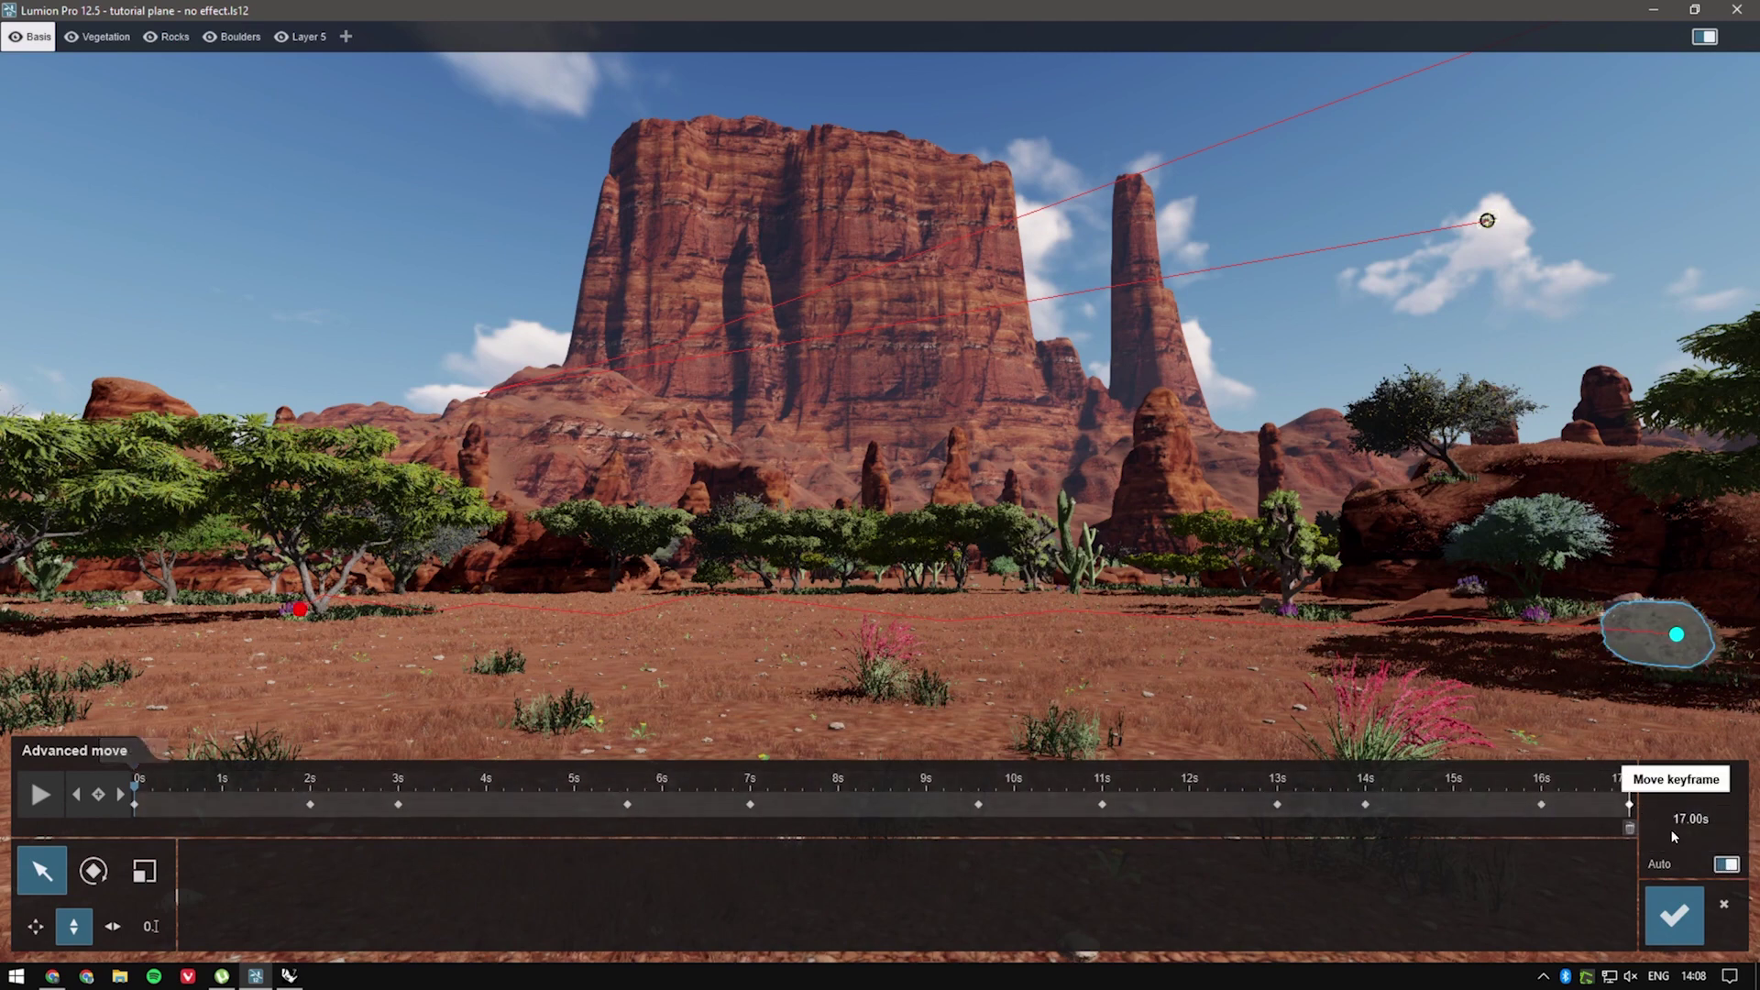
click(1727, 867)
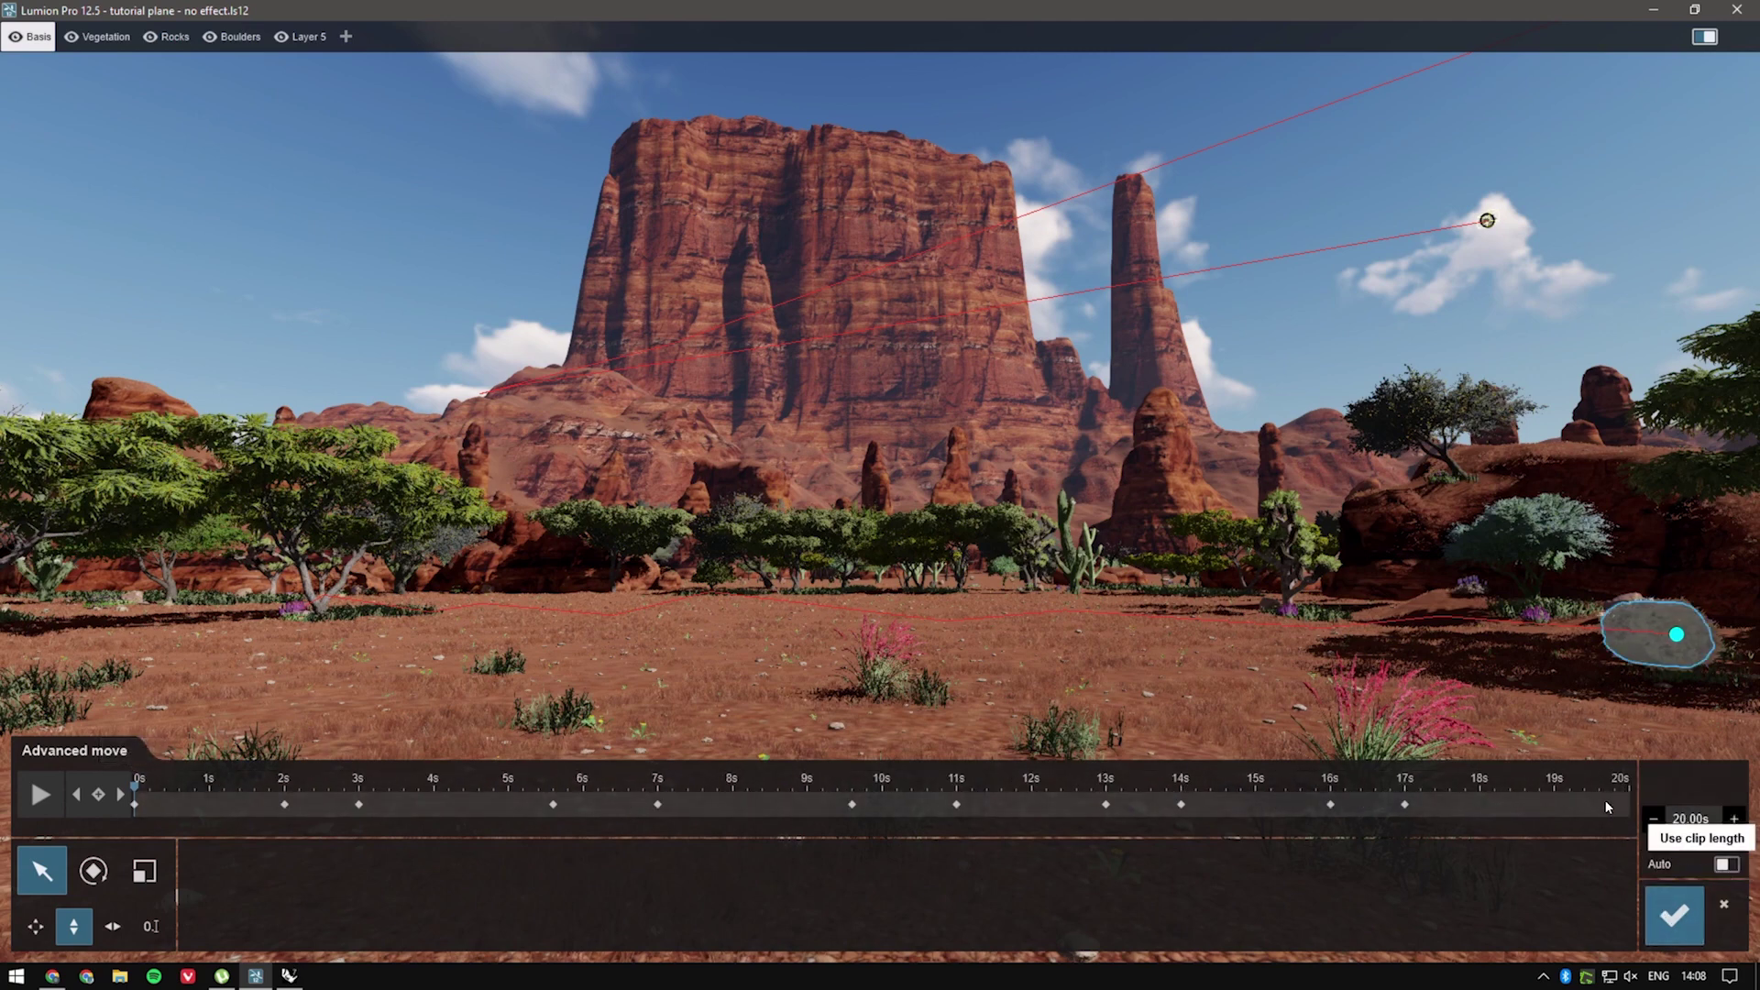
click(1732, 867)
click(1664, 908)
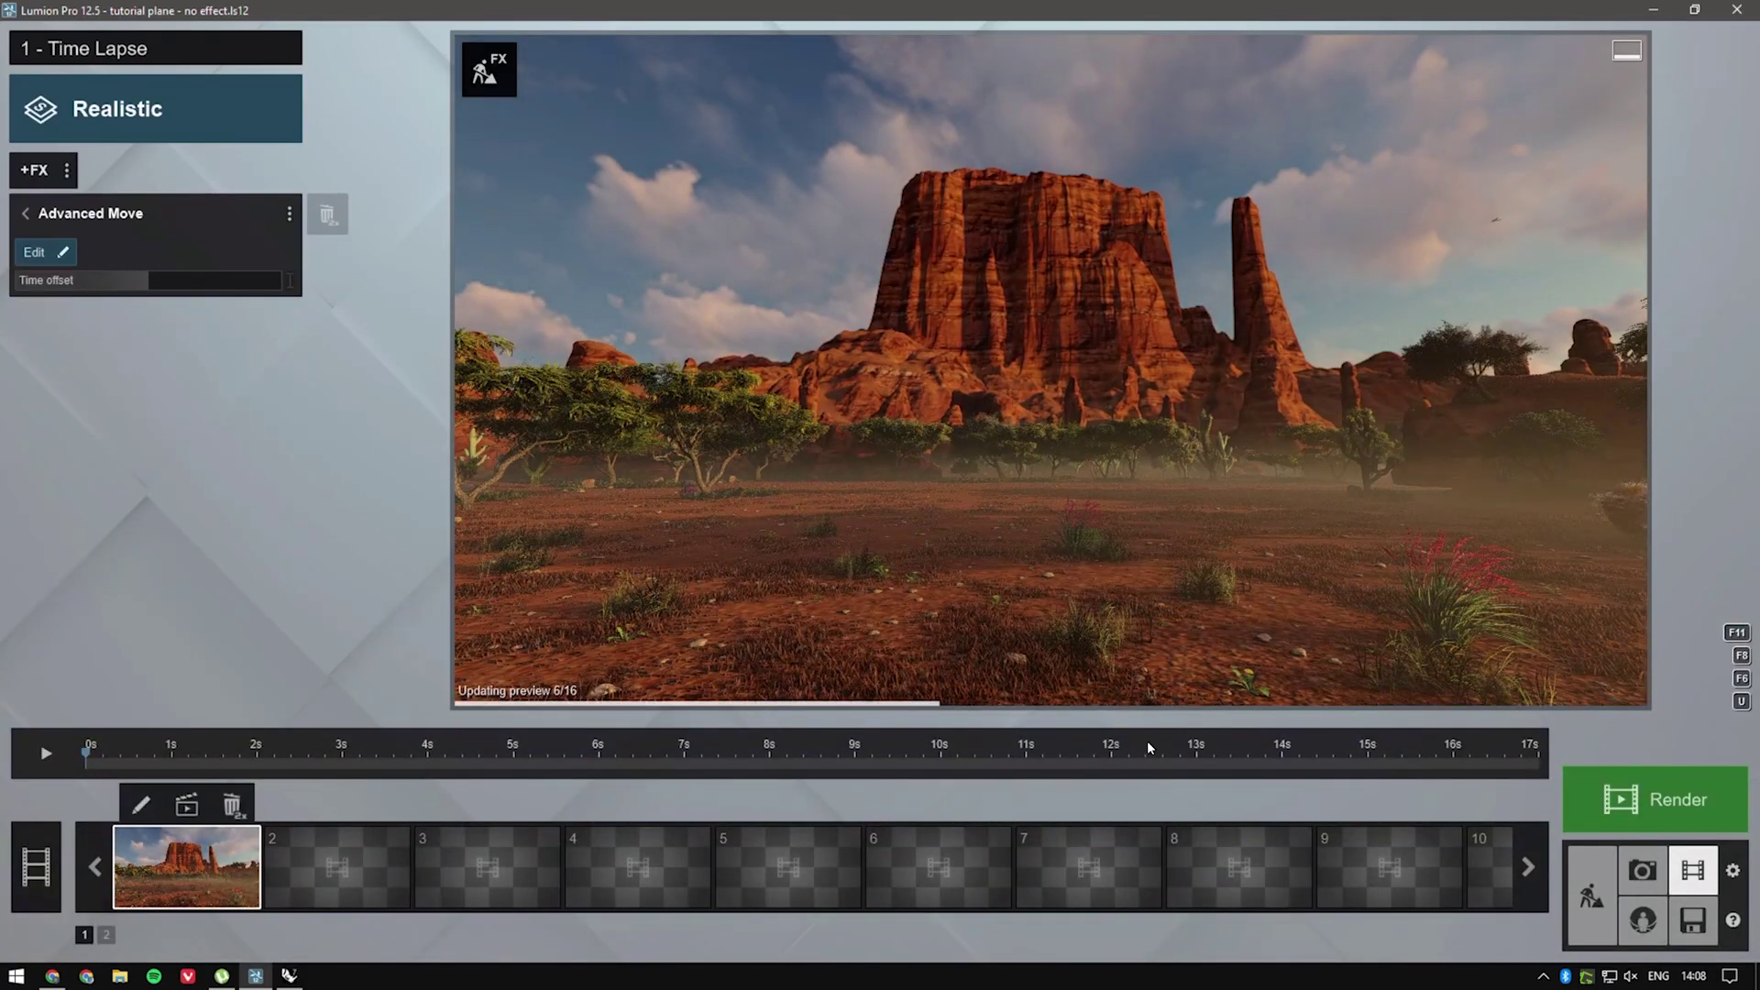
Check the clip at several times through to 17 s, and refresh the rendered preview at 0 s.
click(1283, 762)
drag(1261, 768, 1536, 763)
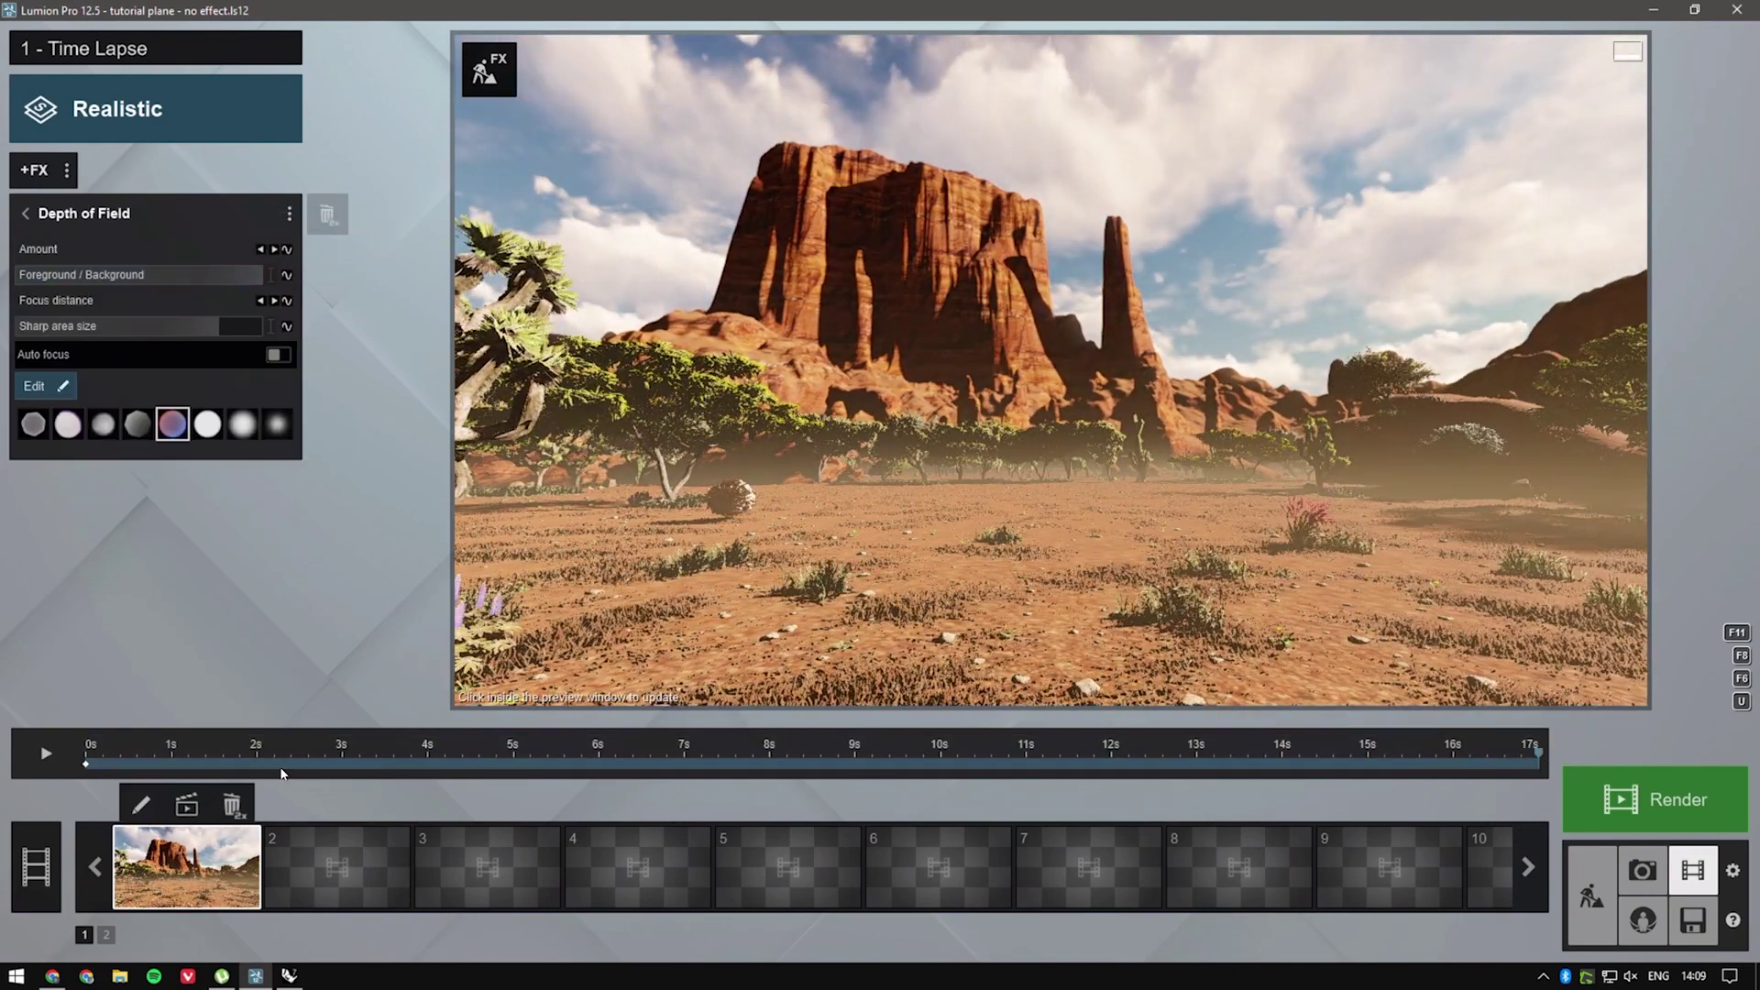
click(86, 761)
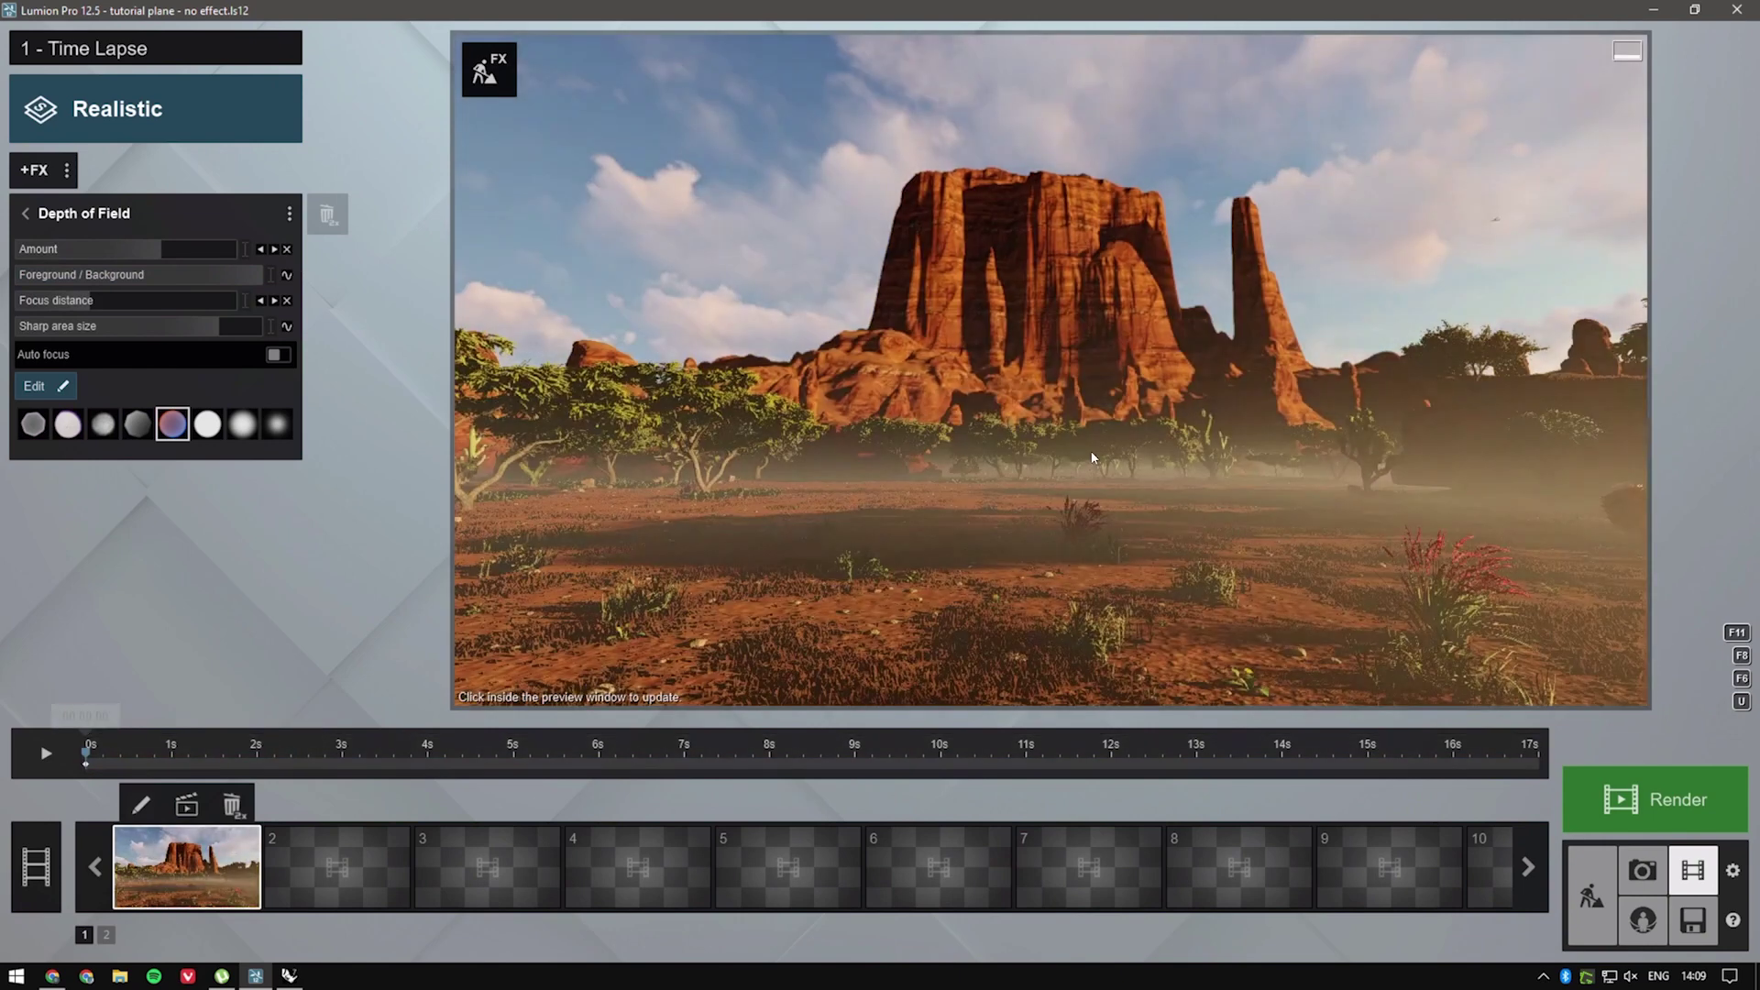
click(1091, 458)
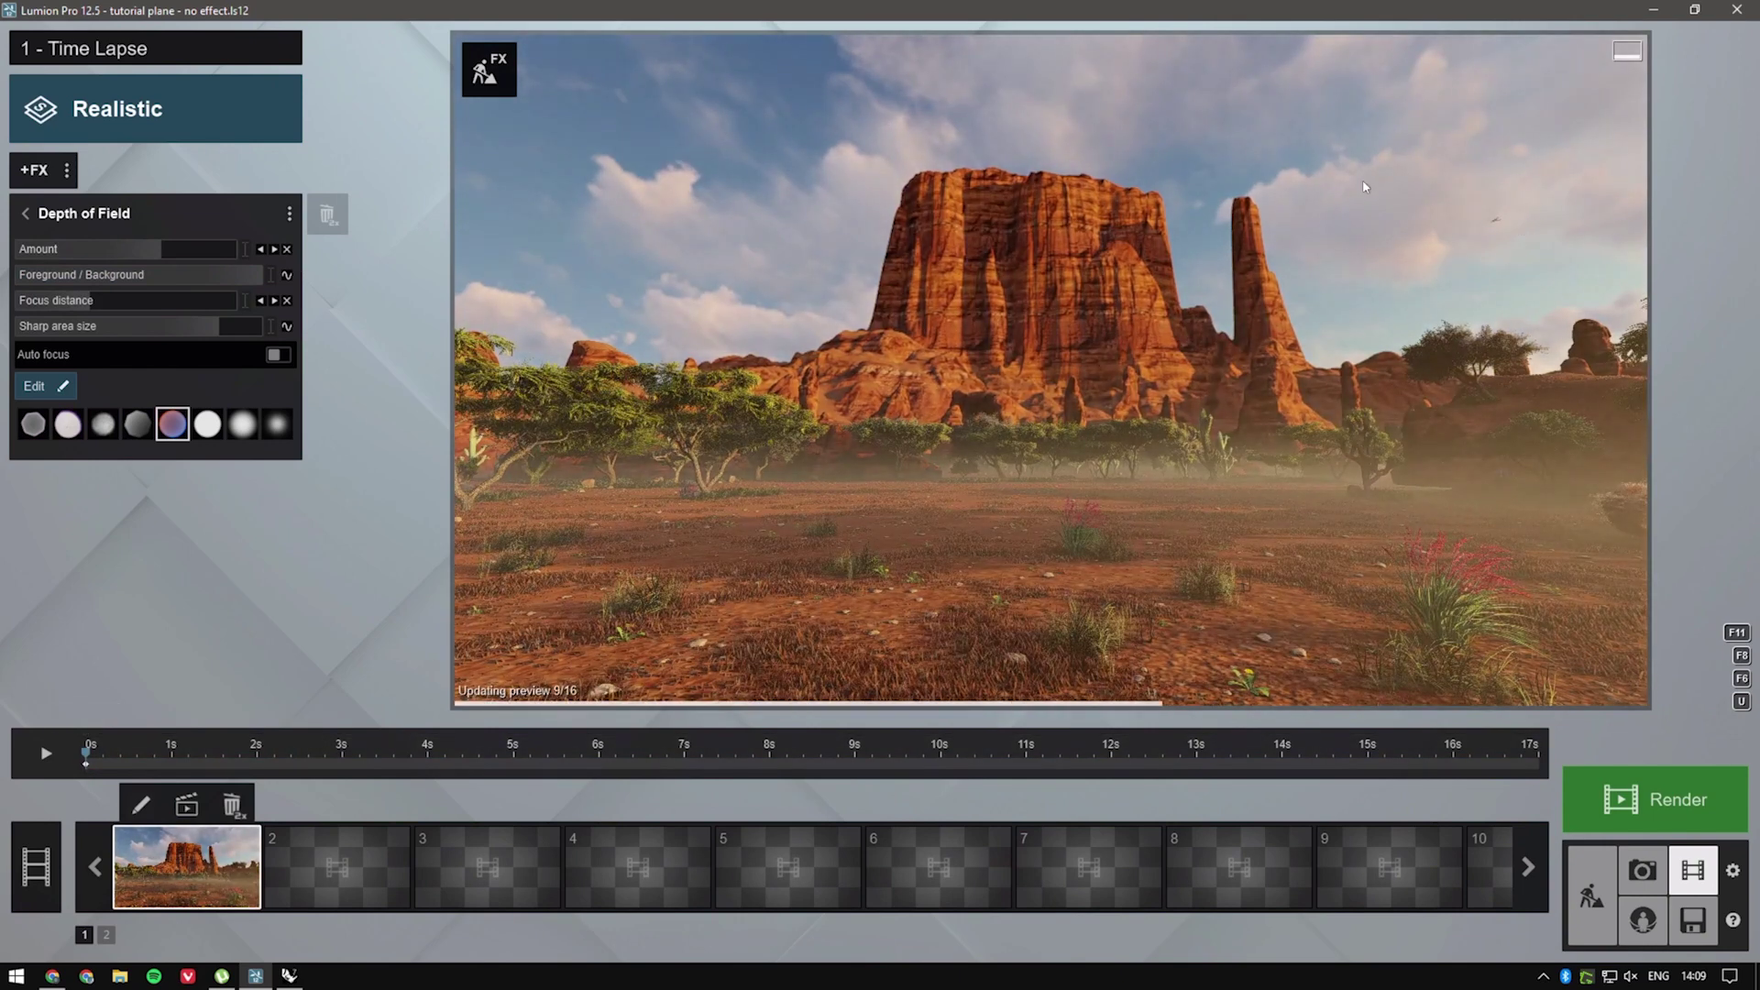